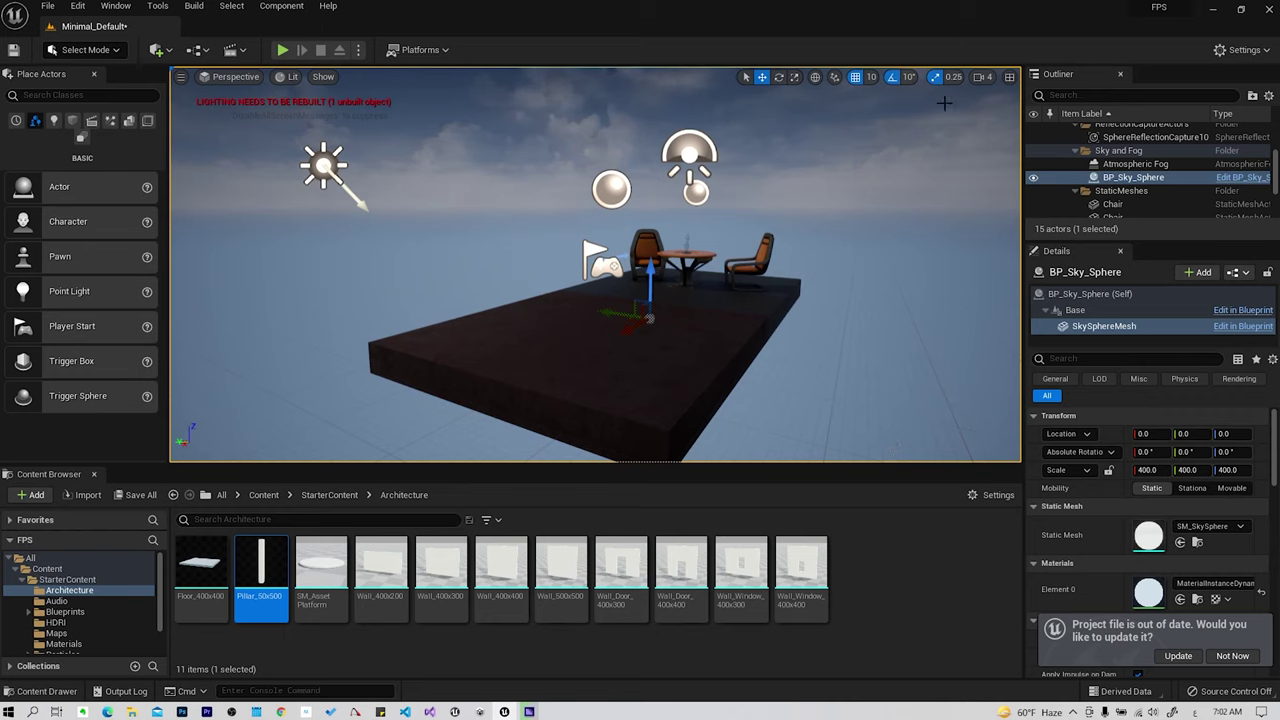
# Preview the viewport pane layouts, then show the starter content's Audio folder.
pyautogui.click(181, 84)
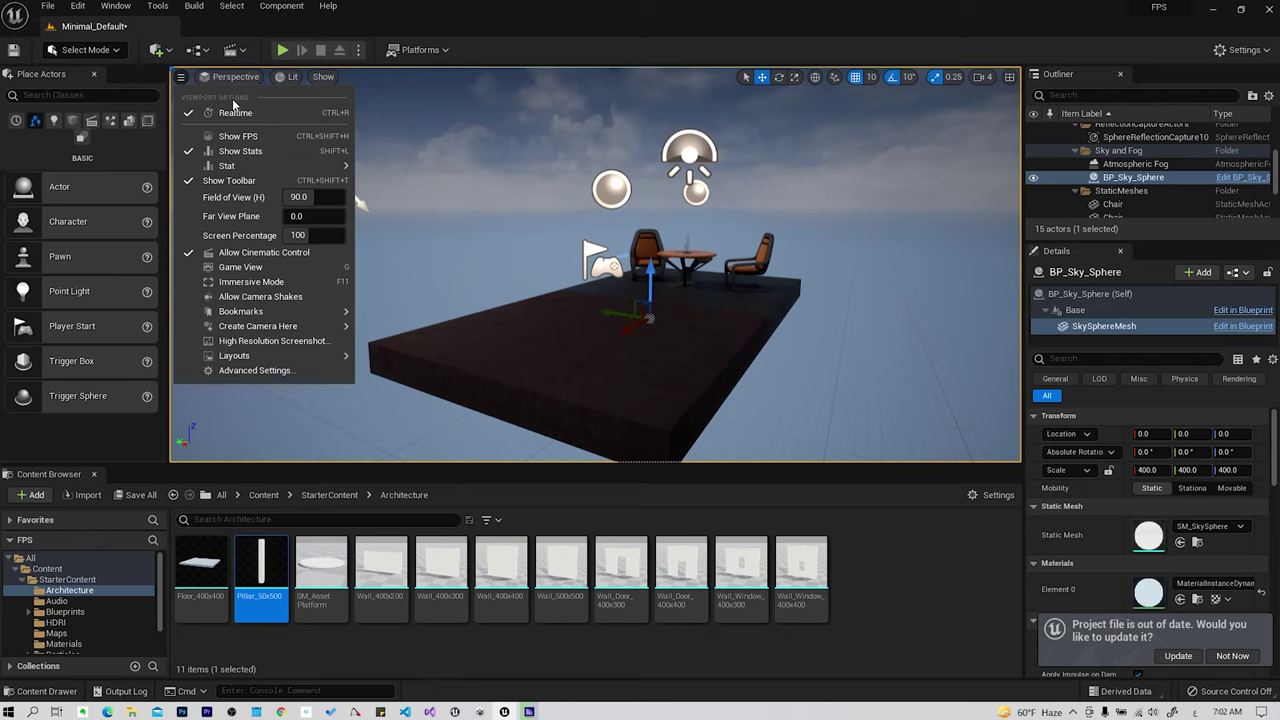
pyautogui.moveTo(234, 355)
pyautogui.click(60, 600)
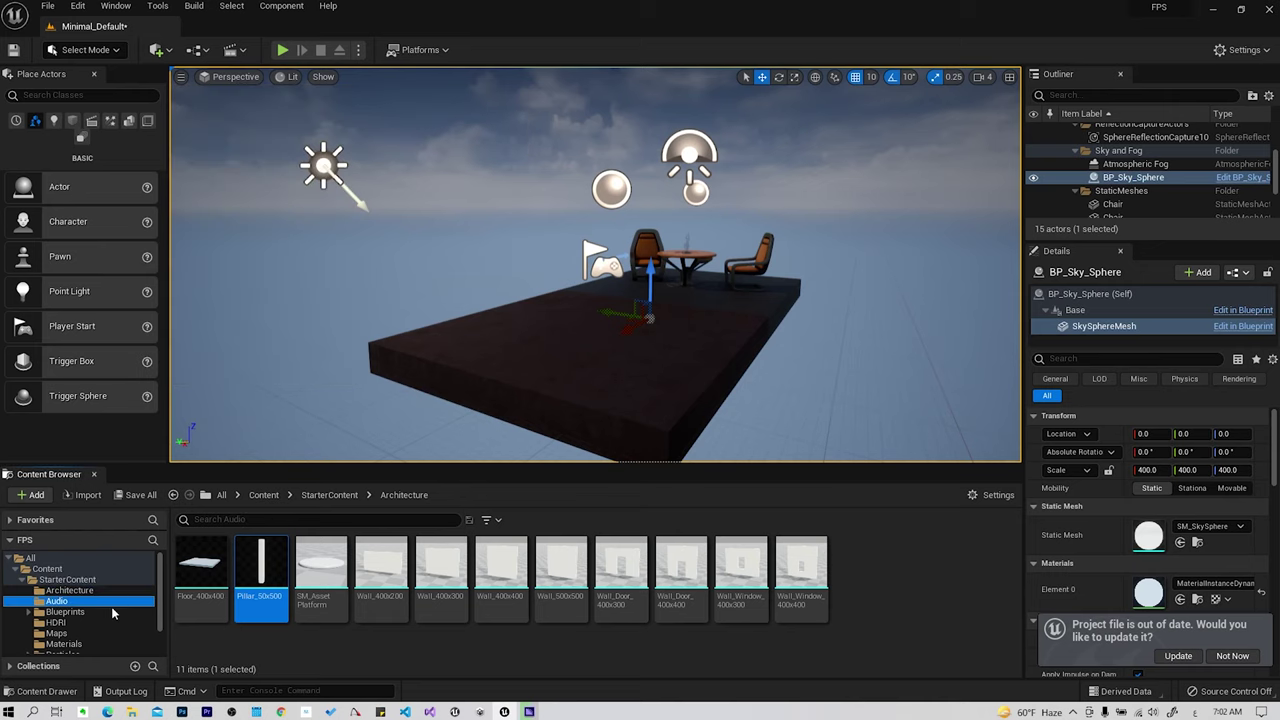
# Browse the Maps, Materials, Textures, Shapes, Props and Particles folders in the Content Browser.
pyautogui.click(60, 633)
pyautogui.click(90, 645)
pyautogui.scroll(-1, 93, 650)
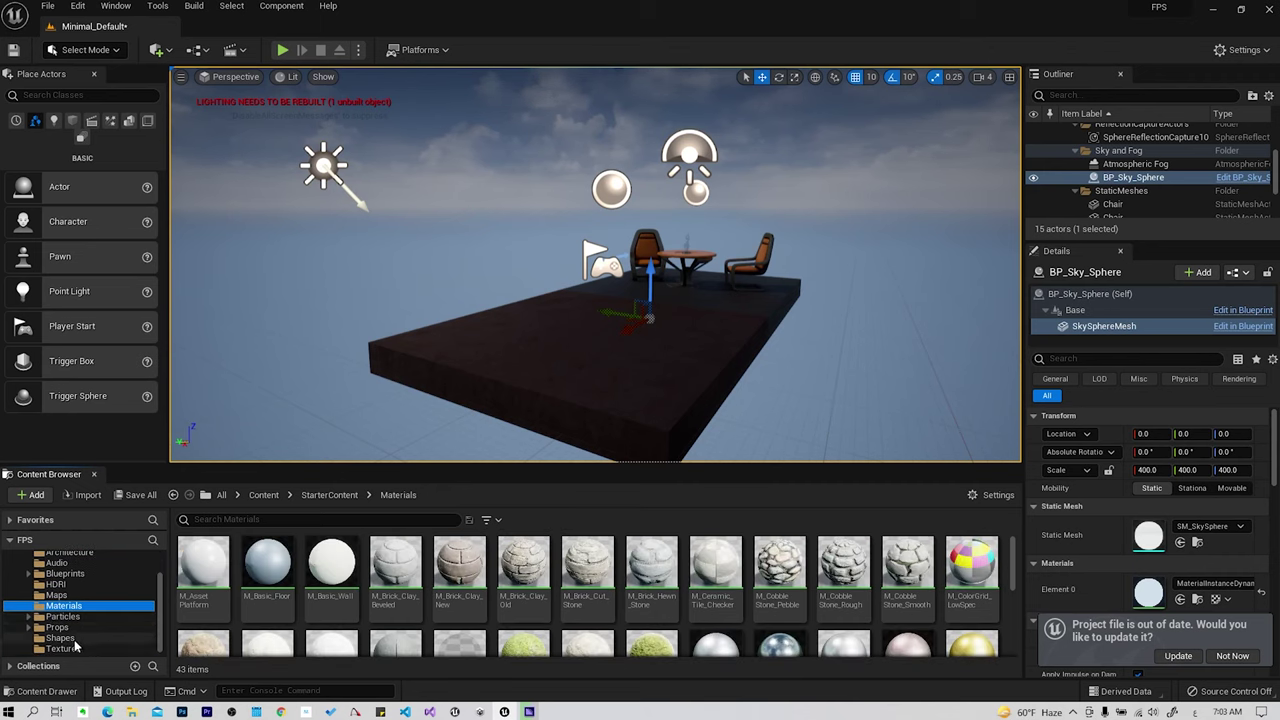
pyautogui.click(72, 649)
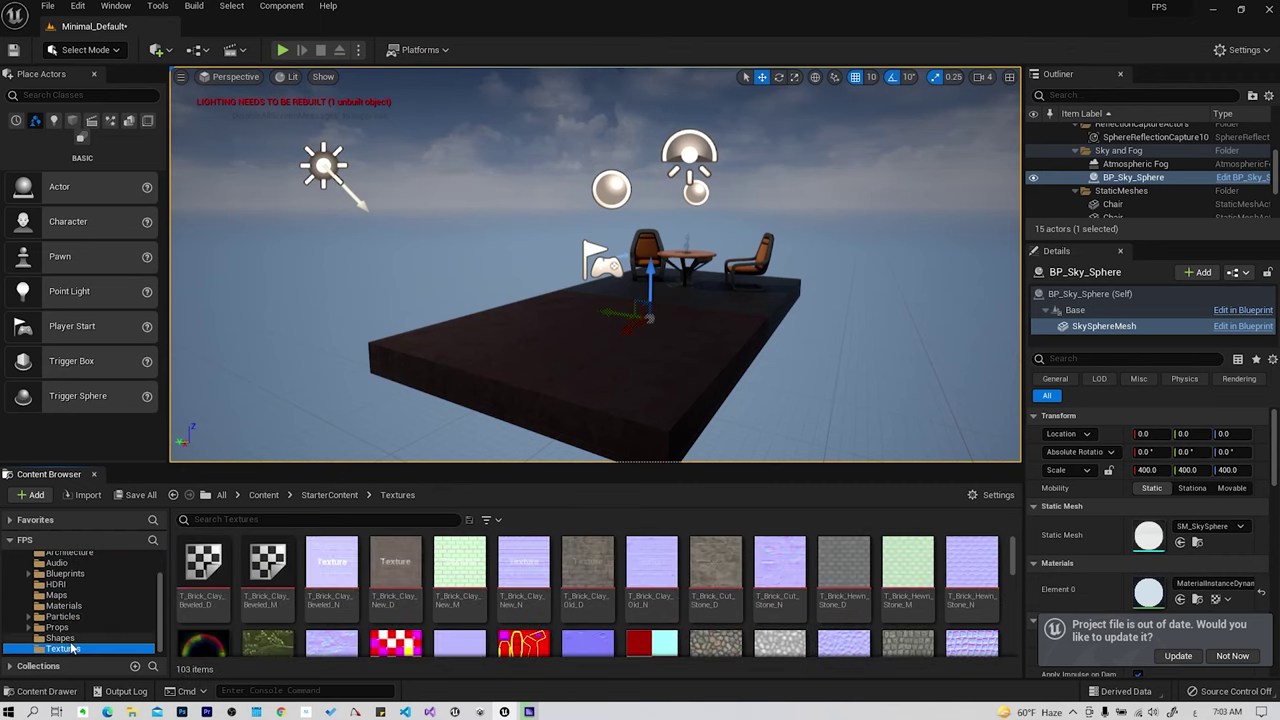
pyautogui.click(74, 638)
pyautogui.click(76, 626)
pyautogui.click(76, 617)
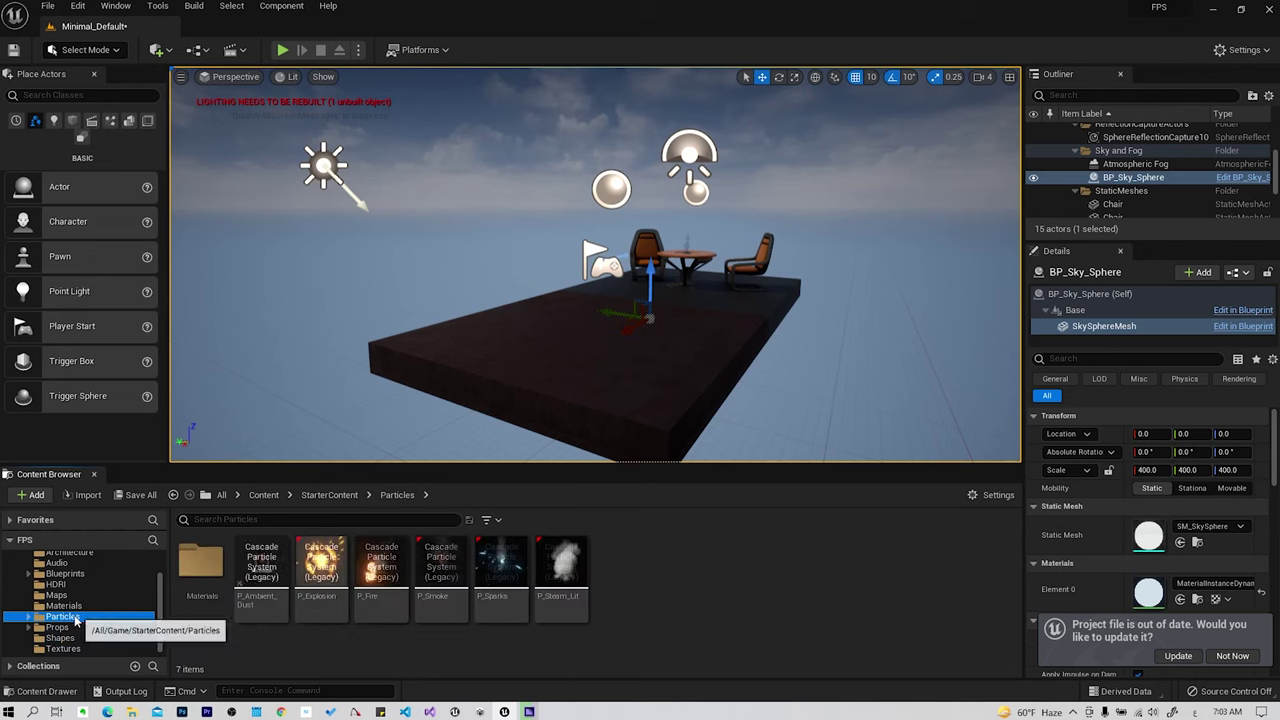
# Place a P_Sparks emitter at 200, 110, 160 above the platform and test-play the level.
pyautogui.moveTo(488, 567); pyautogui.dragTo(524, 318)
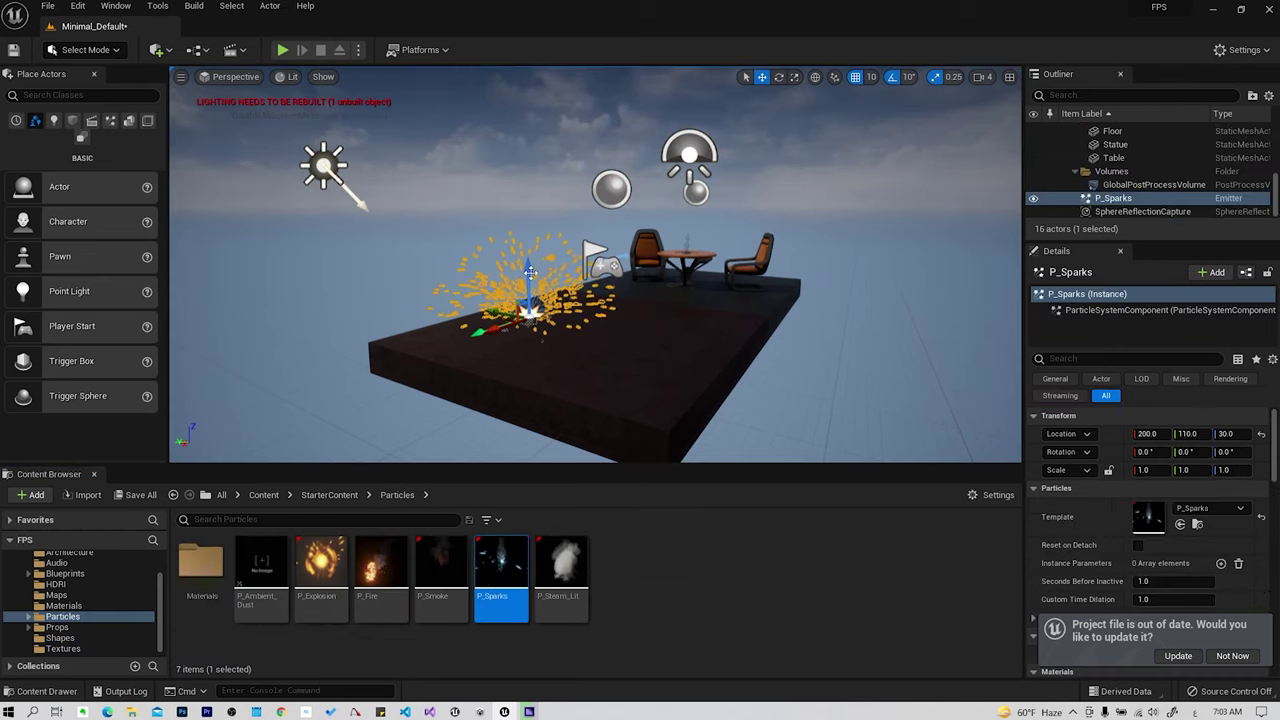
pyautogui.moveTo(527, 278); pyautogui.dragTo(538, 187)
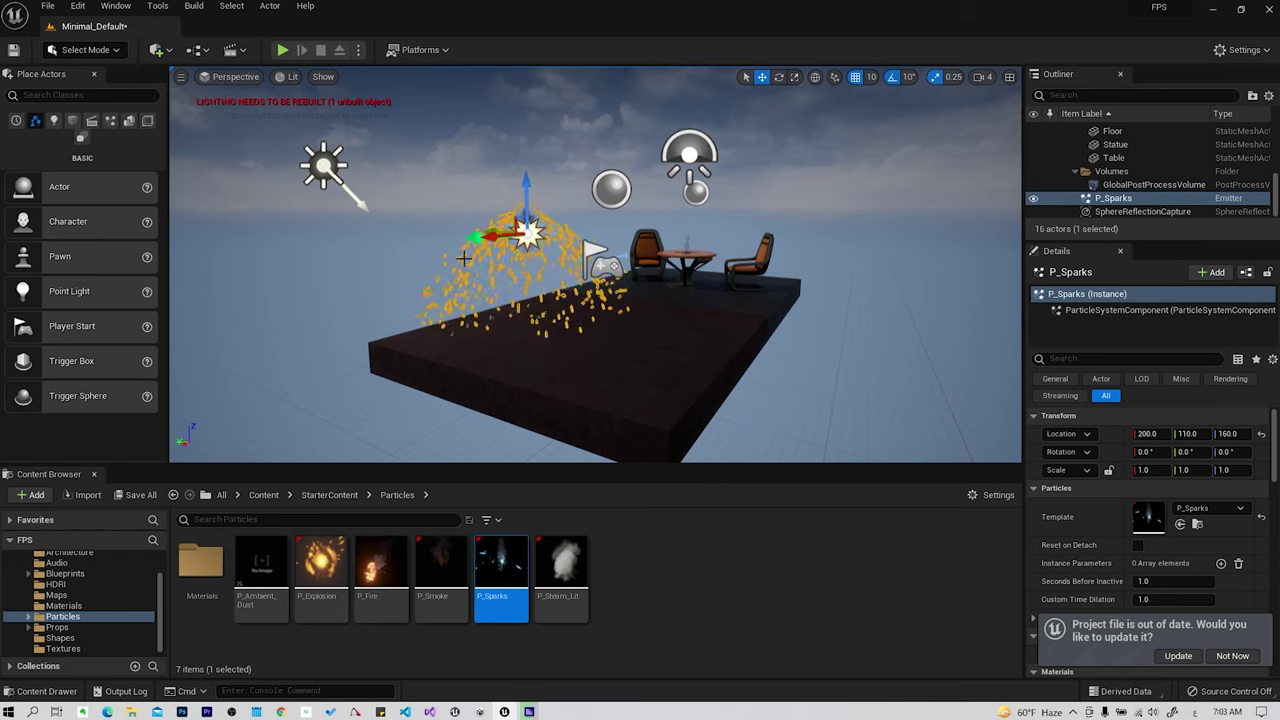
pyautogui.moveTo(538, 187); pyautogui.dragTo(510, 195, button='right')
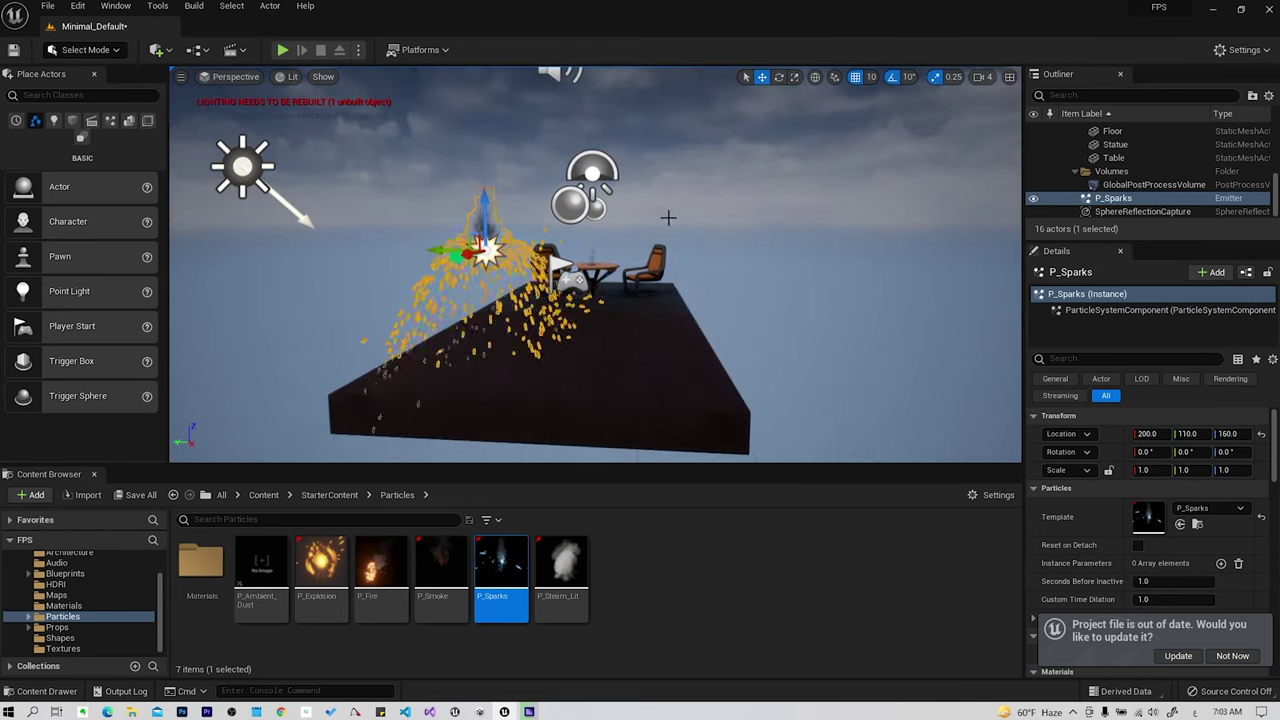
pyautogui.hotkey('alt', 'p')
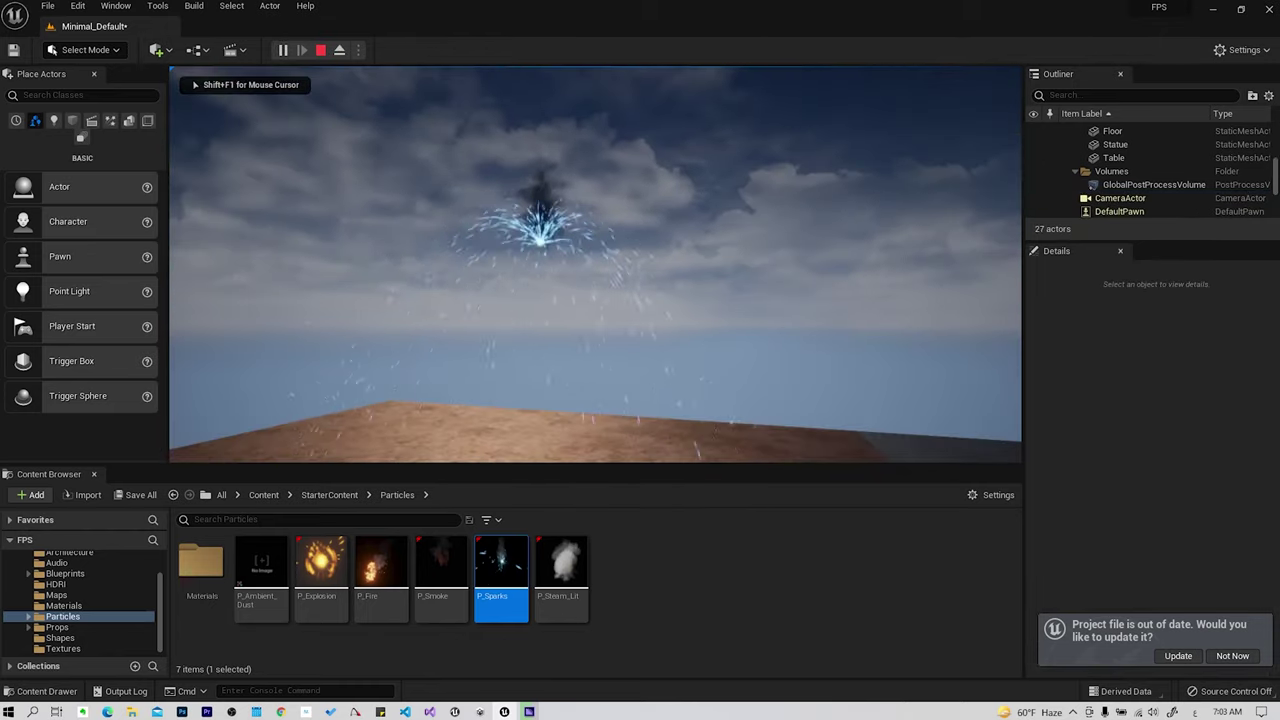
pyautogui.press('Escape')
pyautogui.moveTo(556, 200); pyautogui.dragTo(556, 200, button='right')
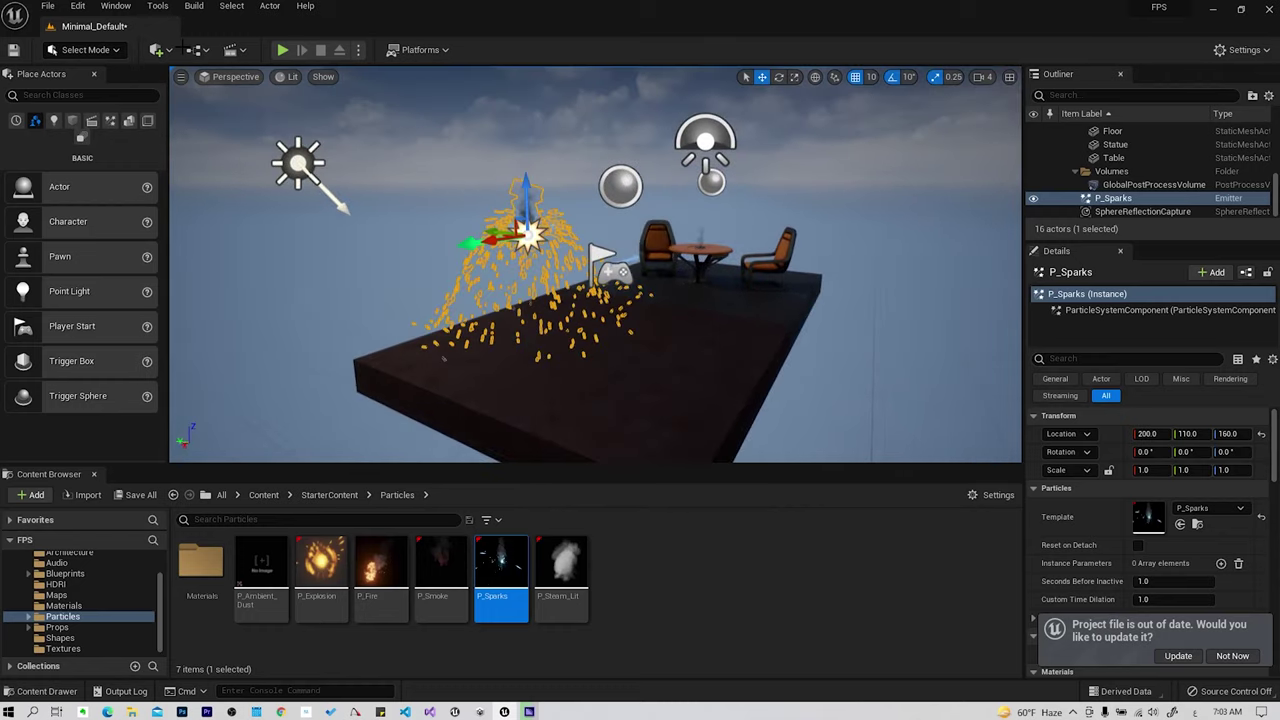
# Turn viewport Realtime rendering off and then back on.
pyautogui.click(182, 77)
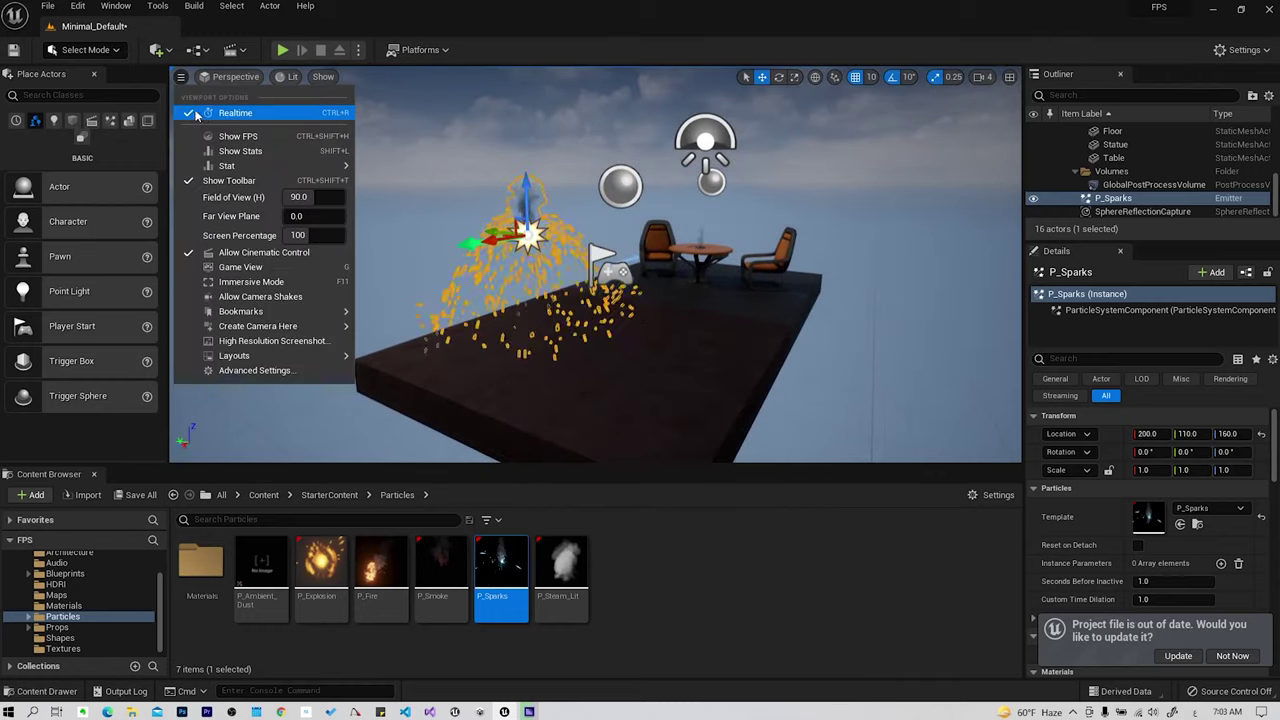
pyautogui.click(236, 113)
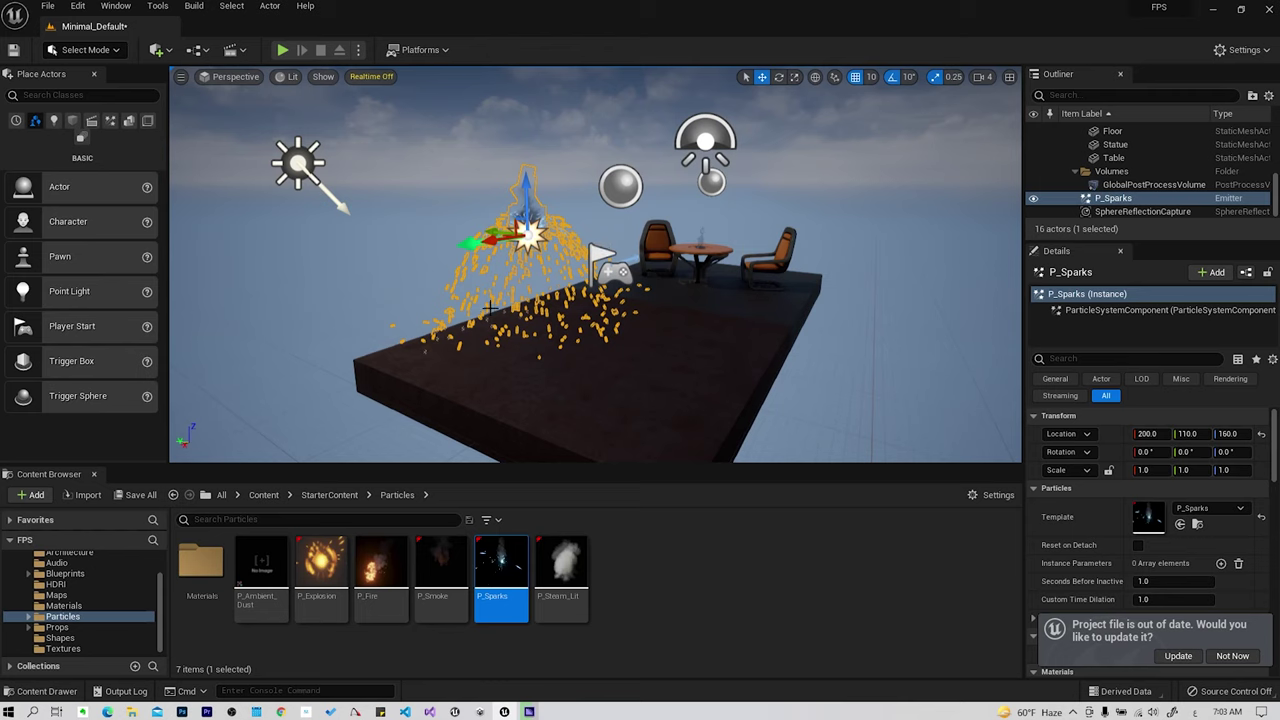
pyautogui.click(181, 77)
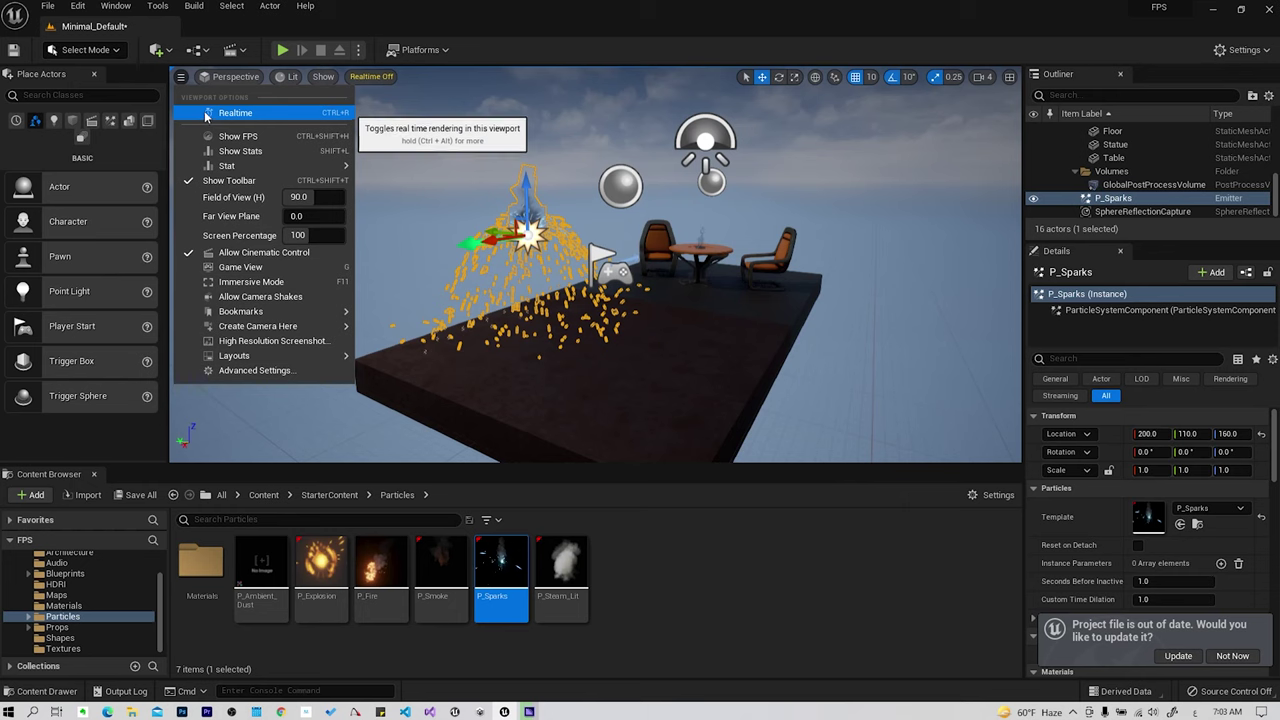
pyautogui.click(207, 117)
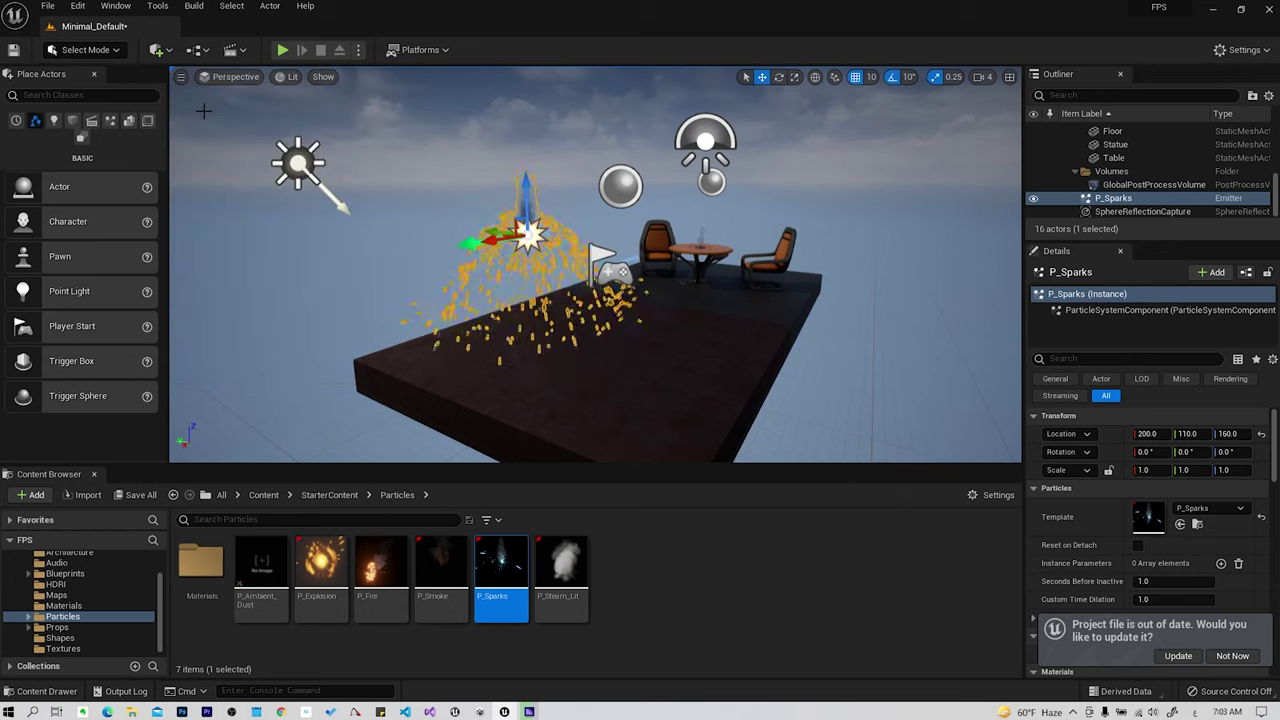
pyautogui.click(181, 77)
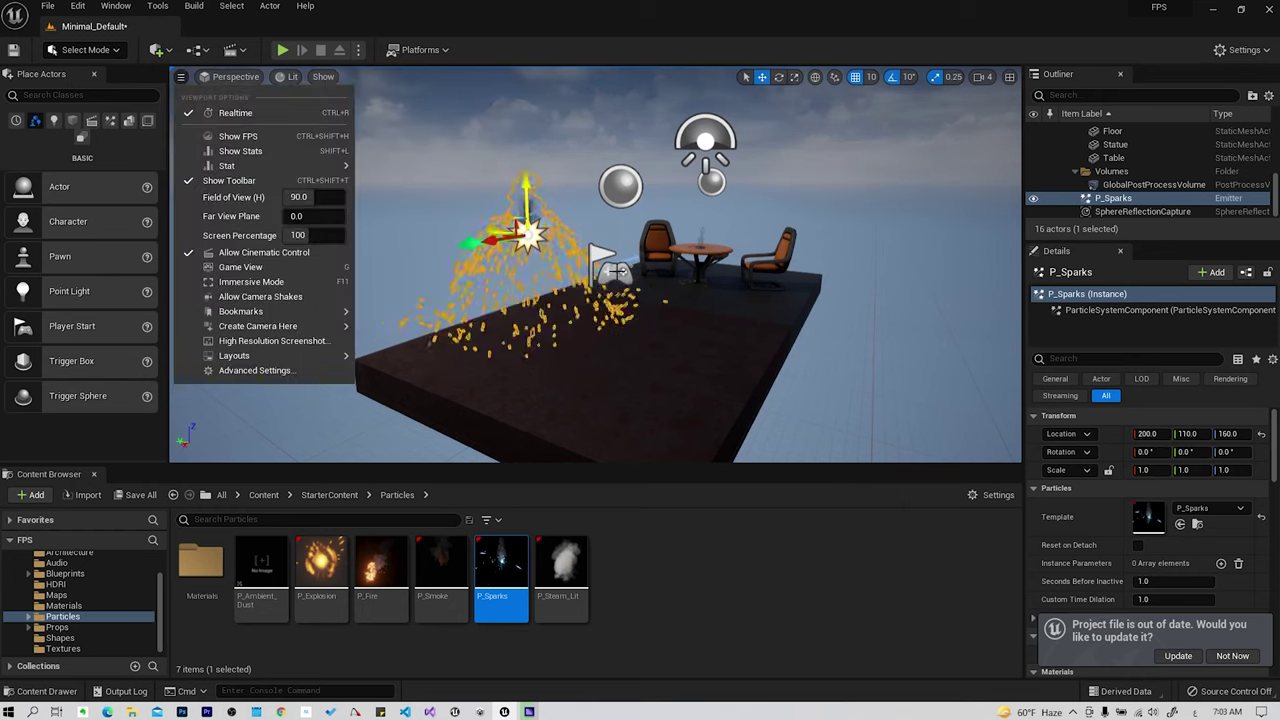
pyautogui.press('Escape')
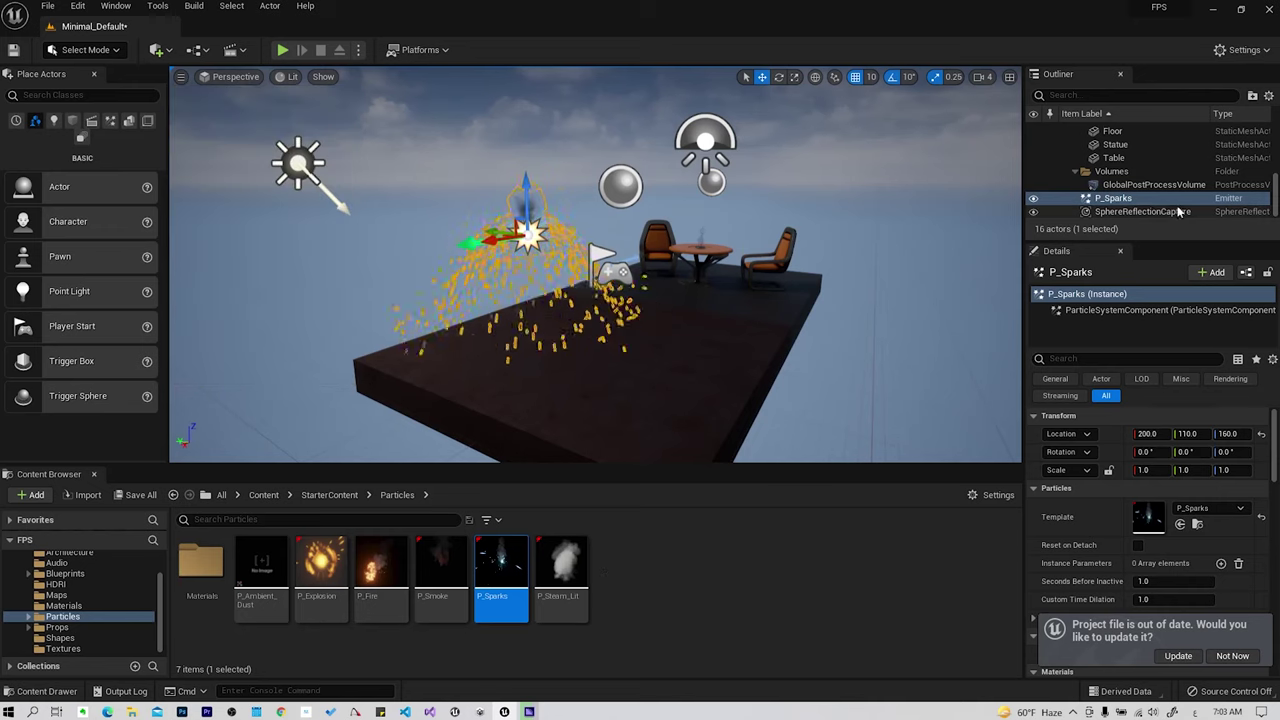
# Delete the P_Sparks emitter via the Outliner, leaving 15 actors.
pyautogui.click(1114, 202)
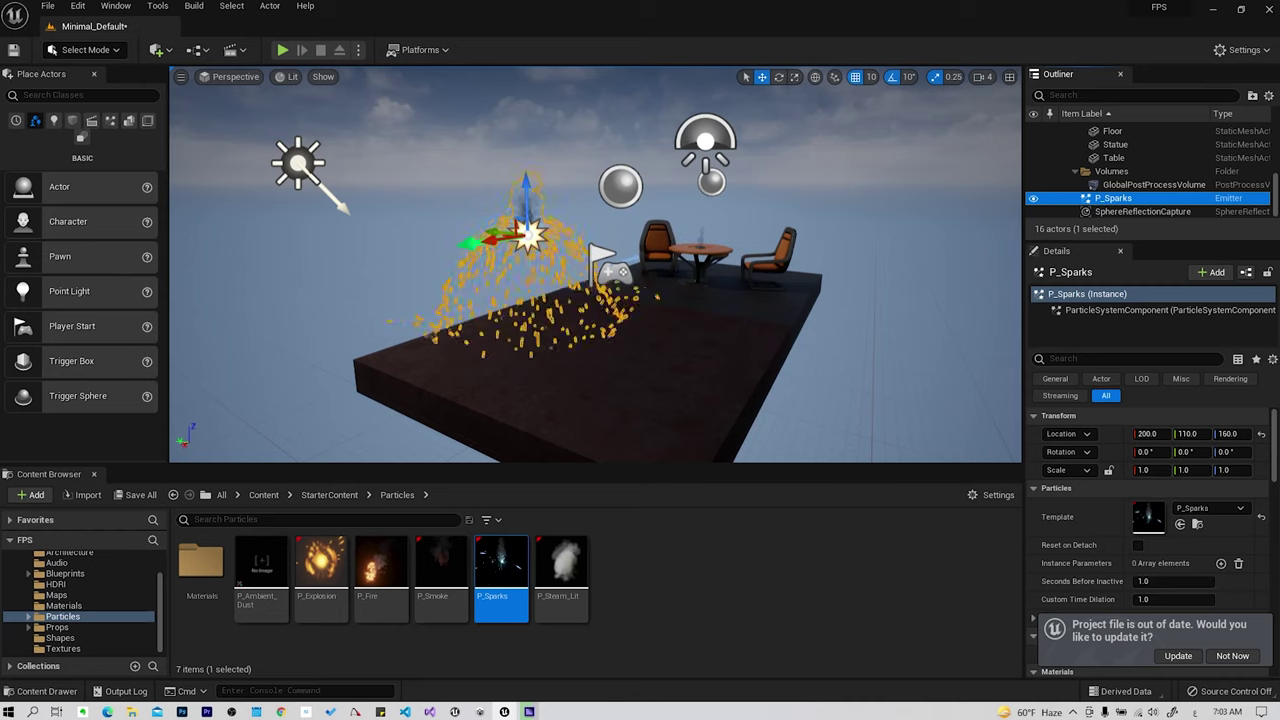
pyautogui.press('Delete')
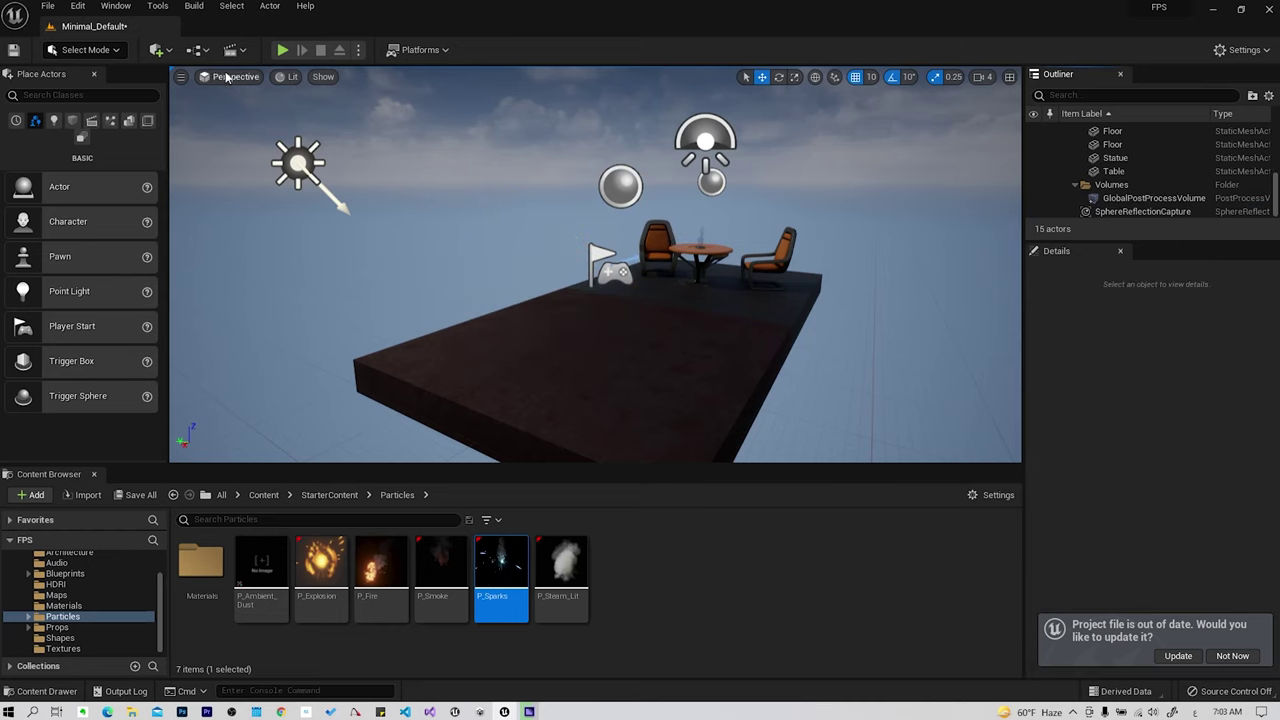
pyautogui.click(181, 77)
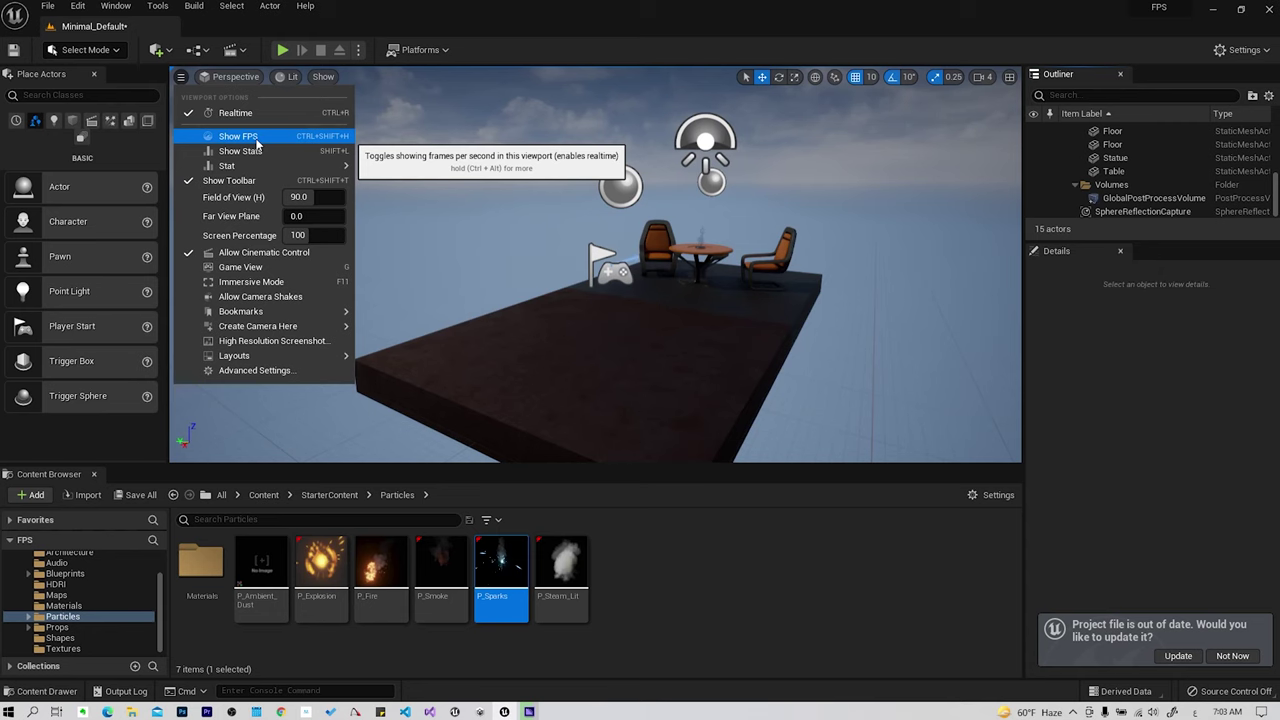
# Read the Ctrl+Alt detailed help for Show FPS, then turn on the FPS and milliseconds readout.
pyautogui.hotkey('ctrl', 'alt')
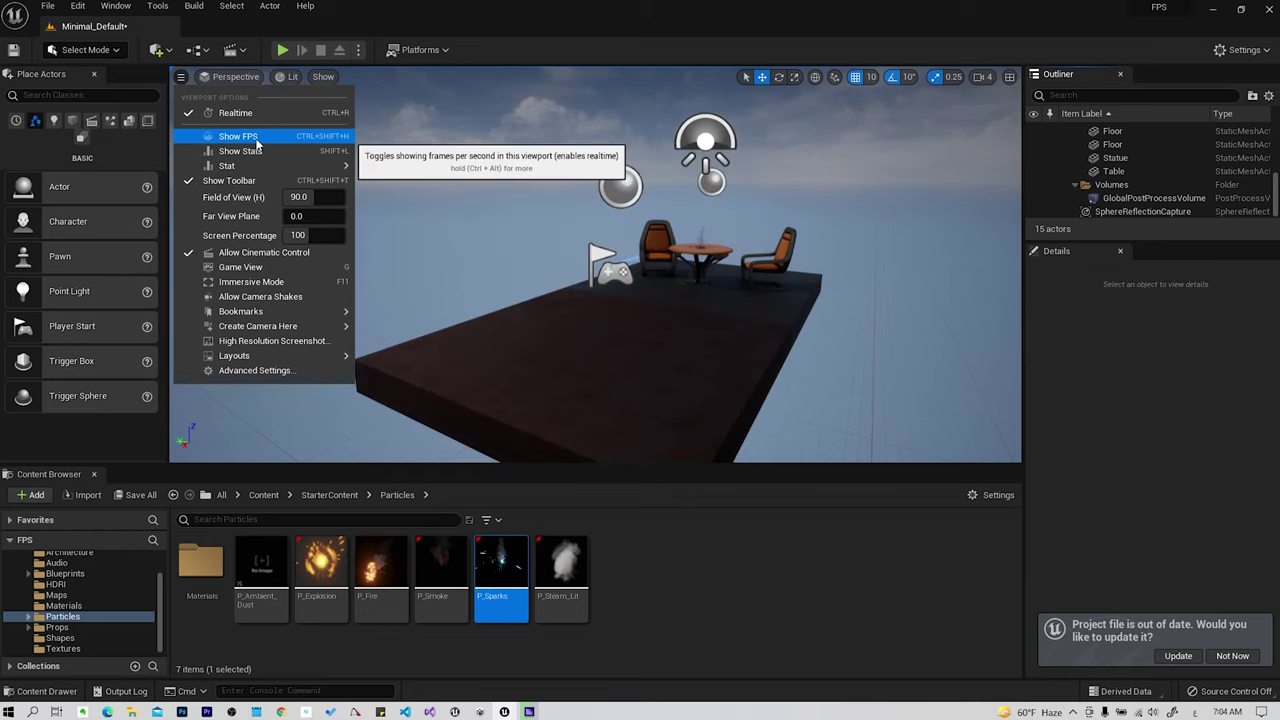
pyautogui.click(256, 140)
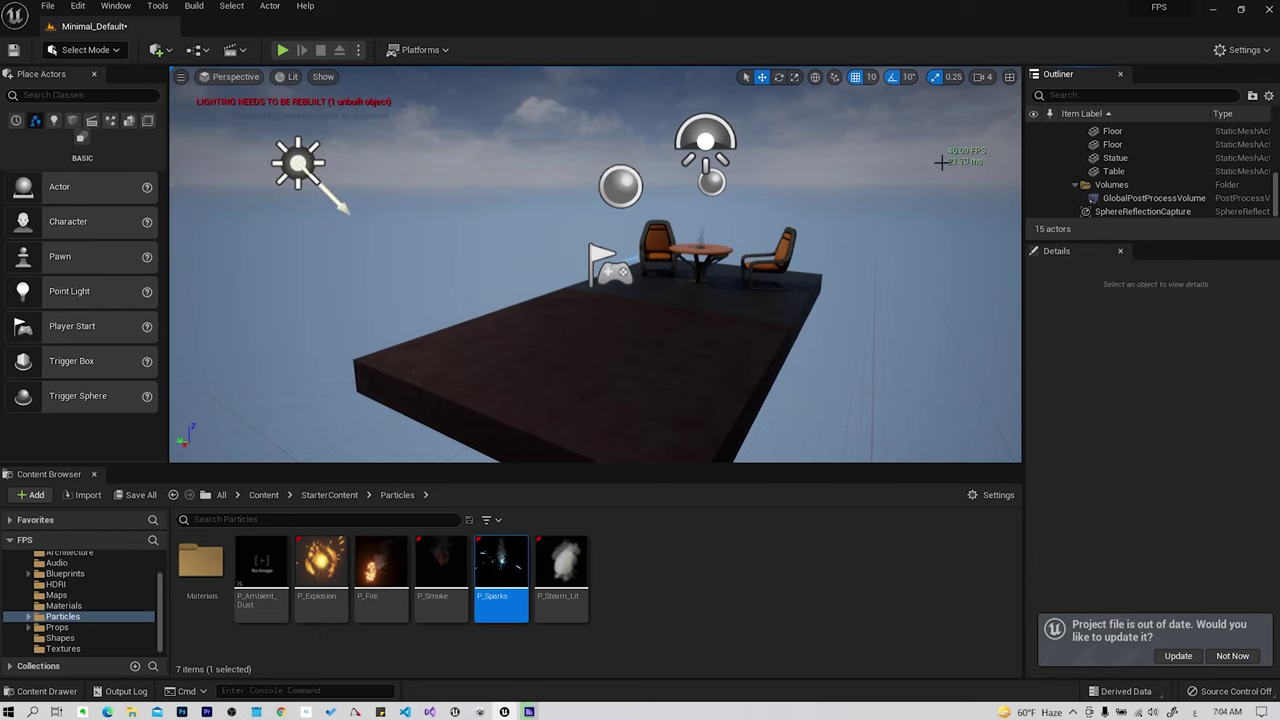
# Fly the camera in for a close, downward view of the table and chairs.
pyautogui.moveTo(998, 162); pyautogui.dragTo(998, 162, button='right')
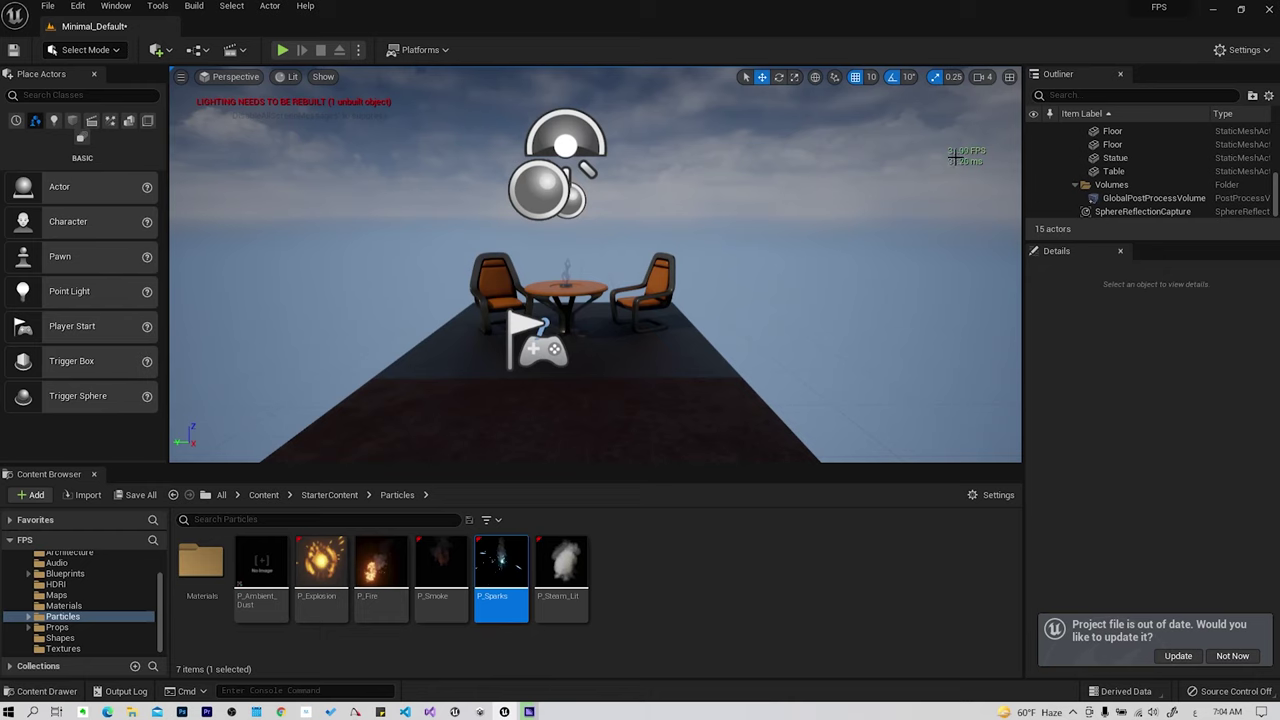
pyautogui.moveTo(714, 214); pyautogui.dragTo(780, 220, button='right')
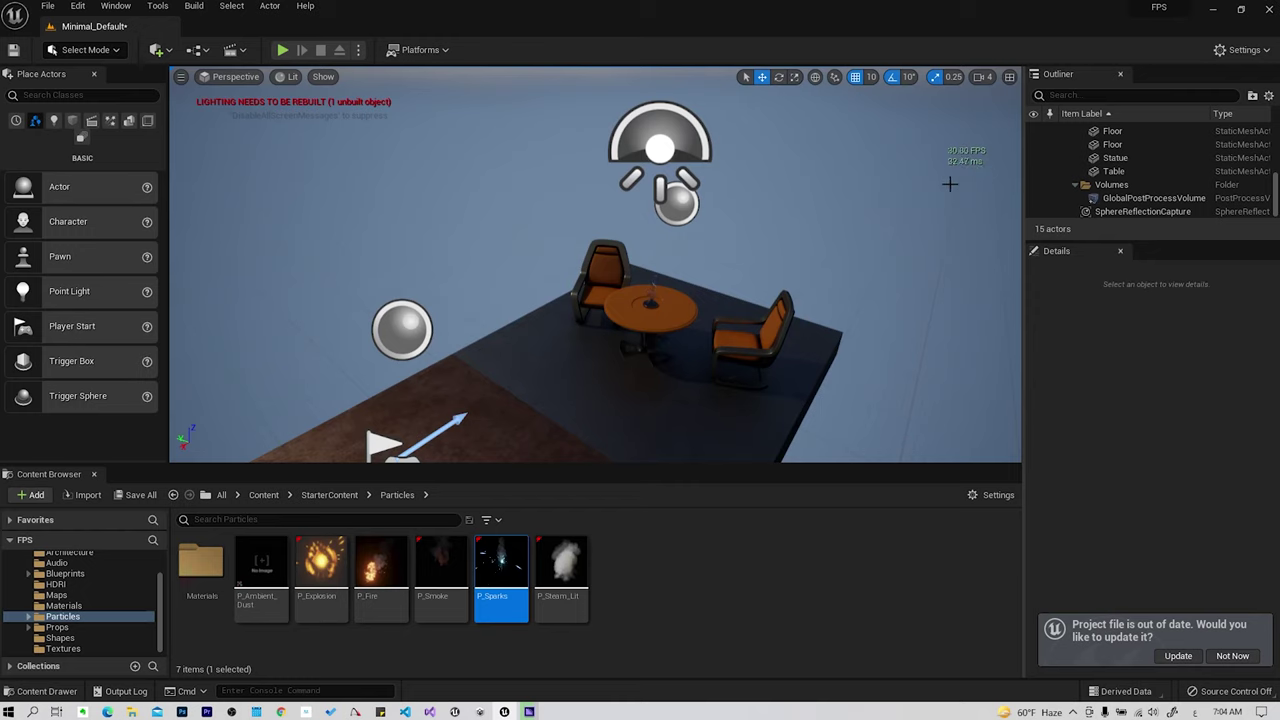
pyautogui.click(181, 77)
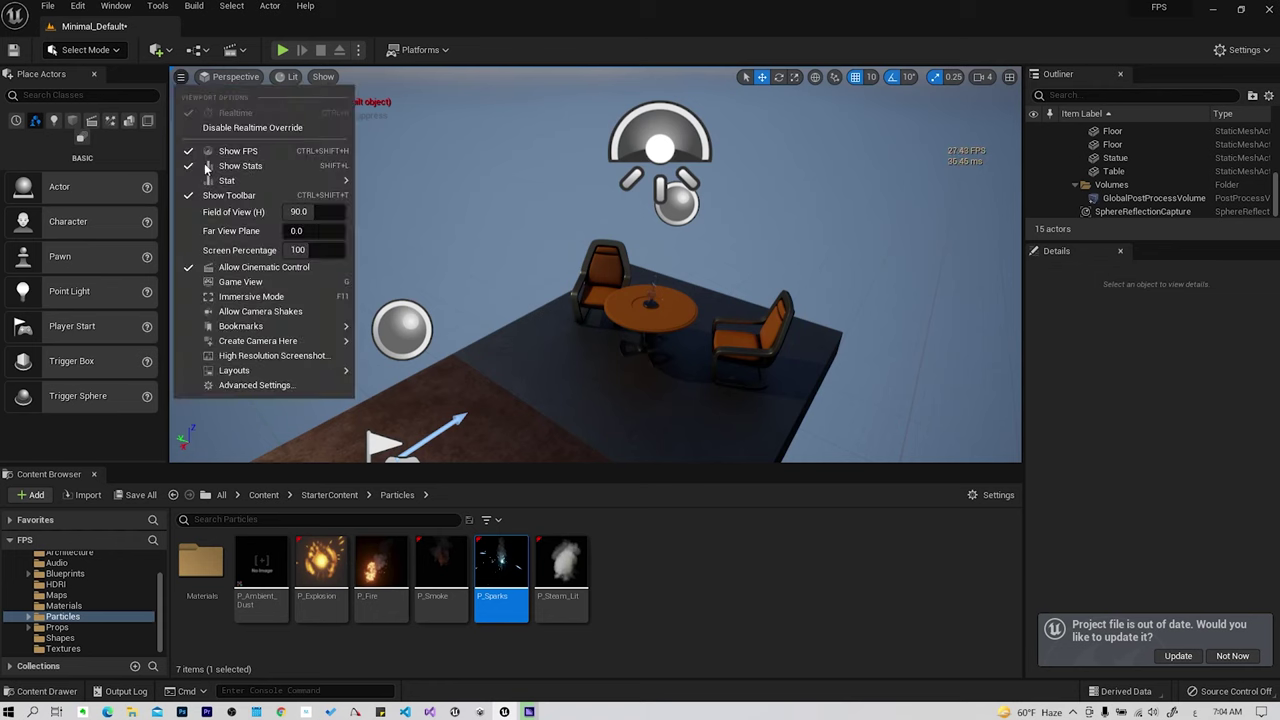
# Hide the FPS readout and overlay the Stat > Advanced > Chaos physics table.
pyautogui.click(278, 153)
pyautogui.click(181, 78)
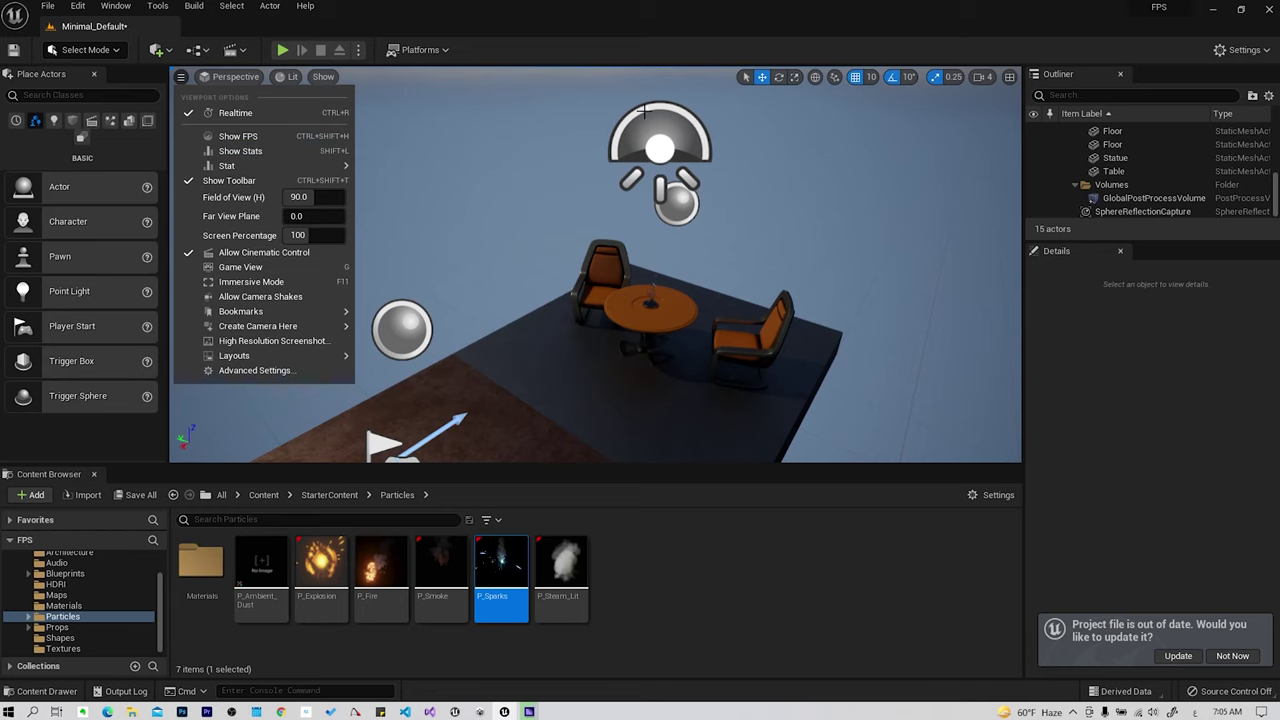
pyautogui.moveTo(300, 166)
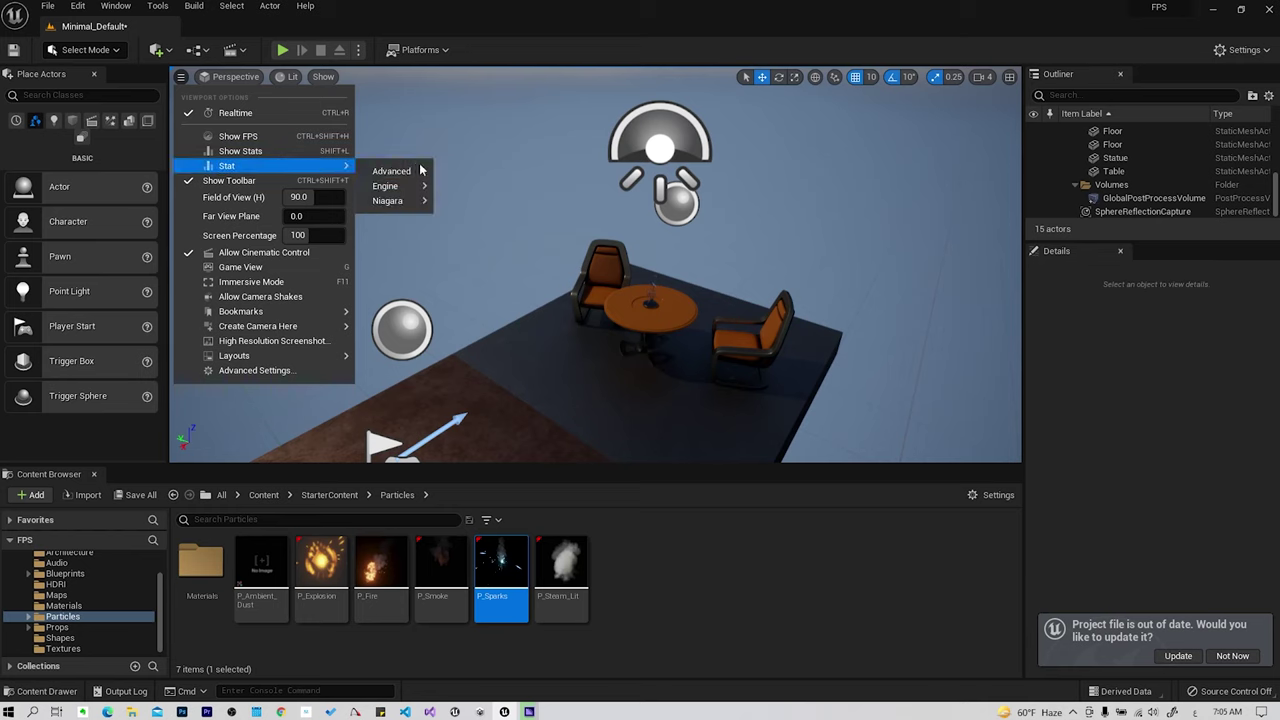
pyautogui.moveTo(420, 171)
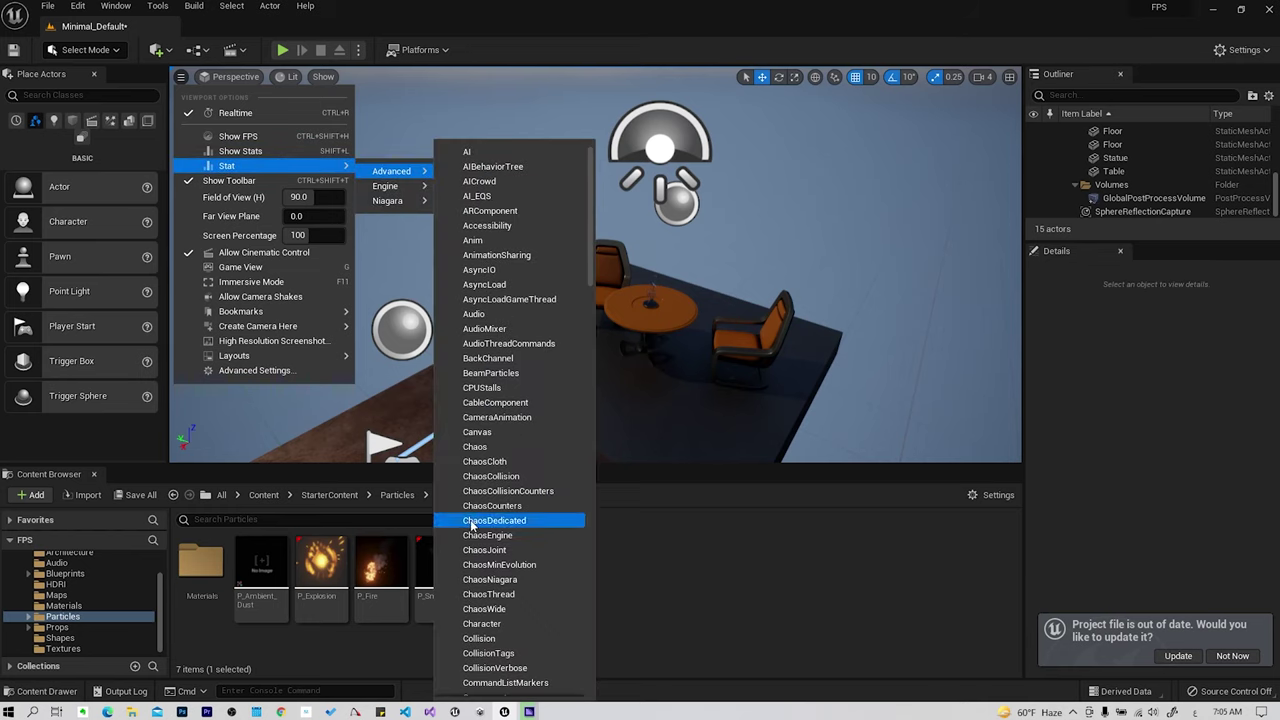
pyautogui.click(499, 447)
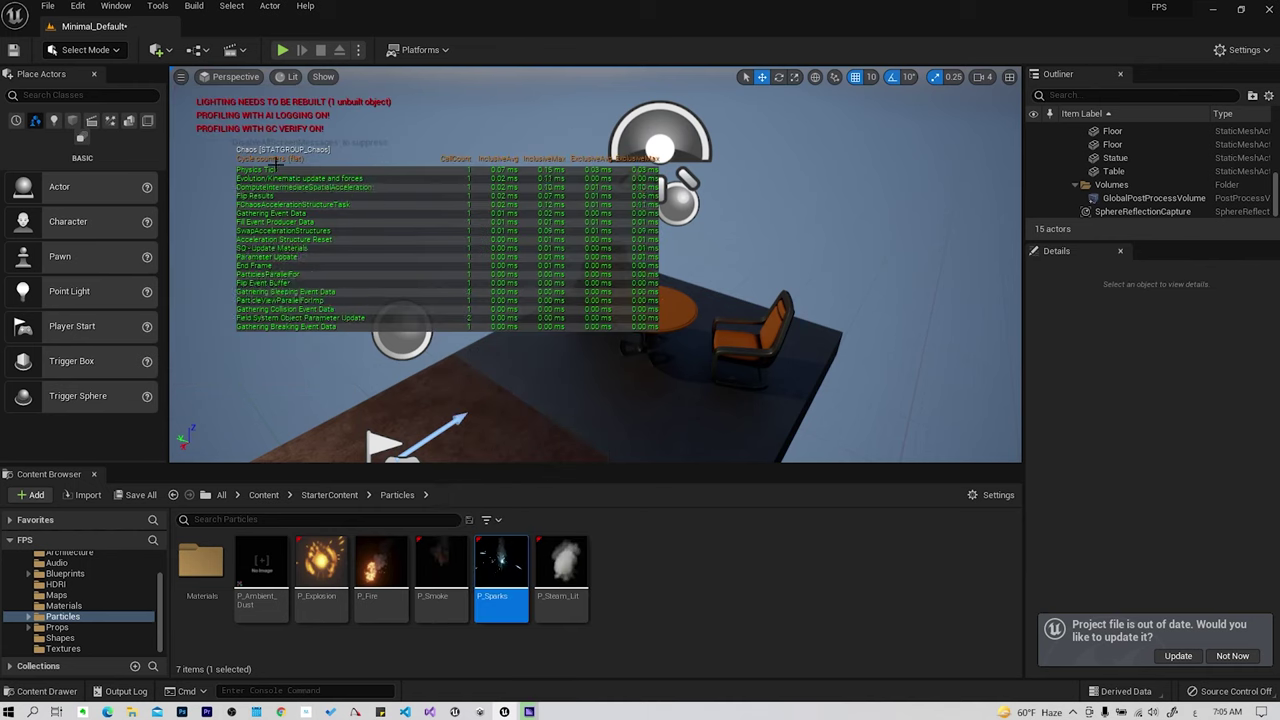
# Toggle the stats overlay off and back on, selecting the sky sphere in between.
pyautogui.click(181, 77)
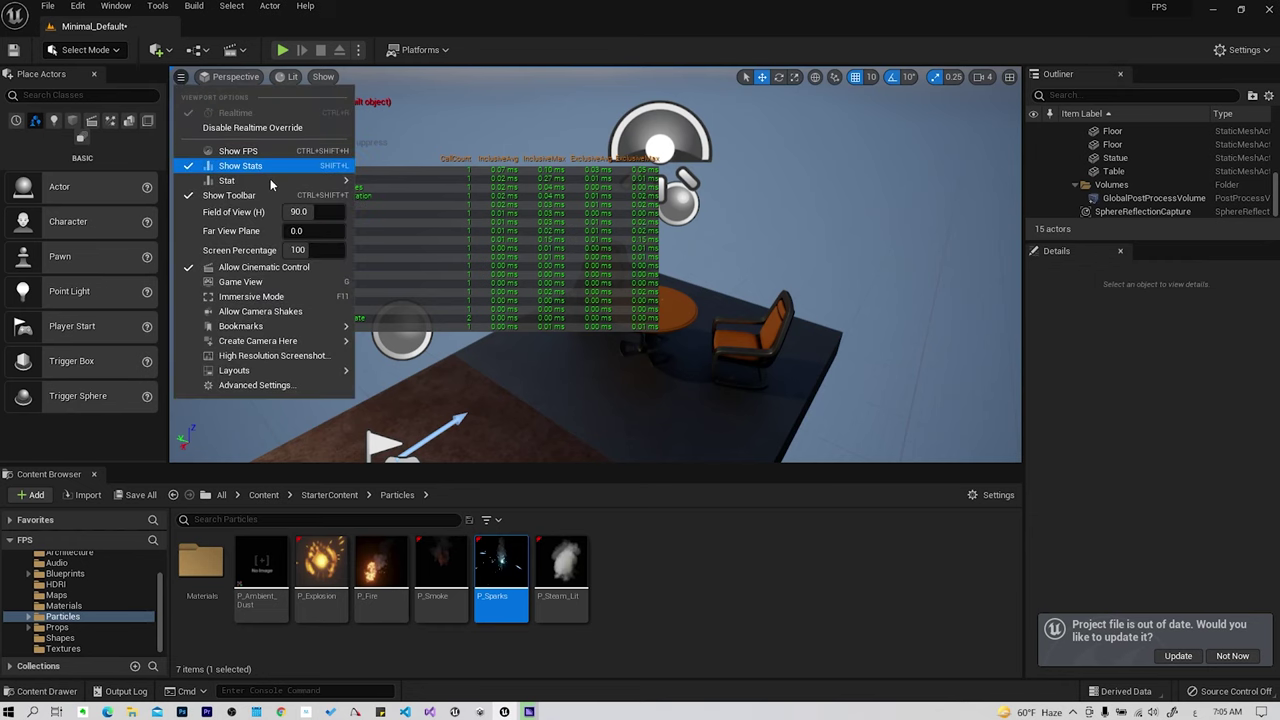
pyautogui.click(265, 166)
pyautogui.click(190, 94)
pyautogui.click(181, 77)
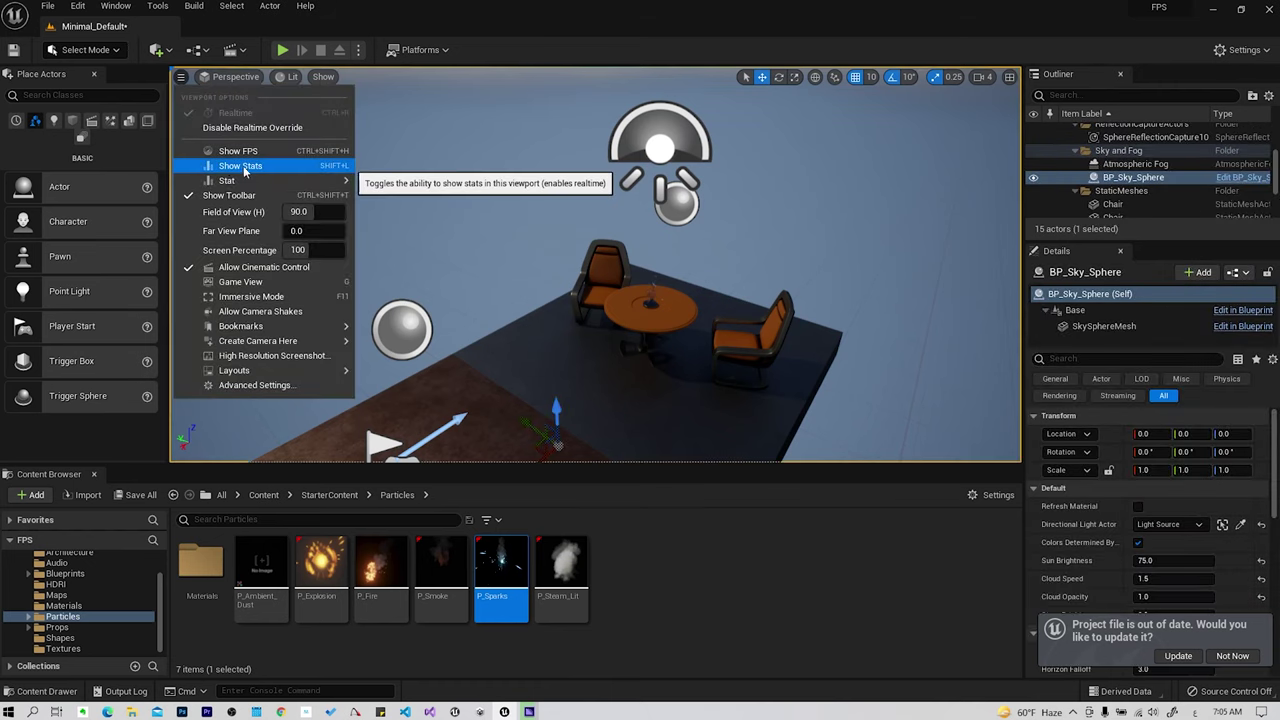
pyautogui.click(243, 168)
# Reapply the Stat > Advanced > Chaos overlay, remove it, and open the Lit view mode list.
pyautogui.click(181, 77)
pyautogui.moveTo(252, 184)
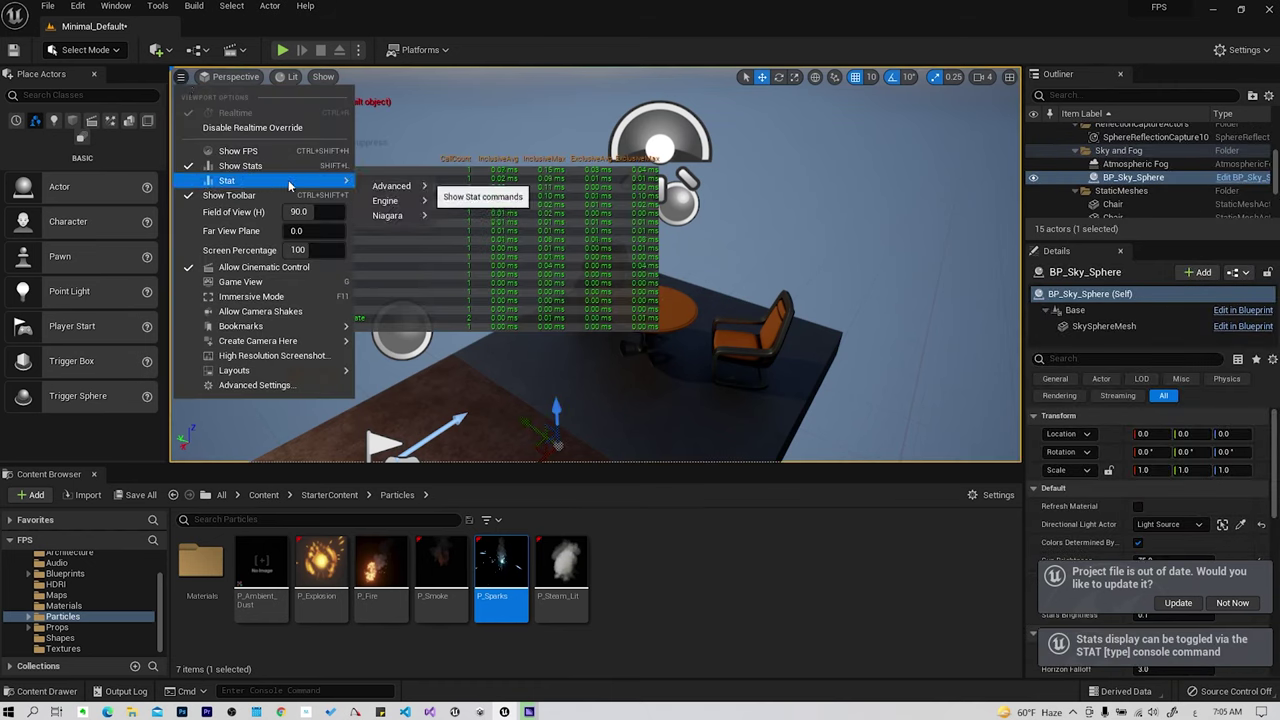
pyautogui.moveTo(391, 186)
pyautogui.click(508, 443)
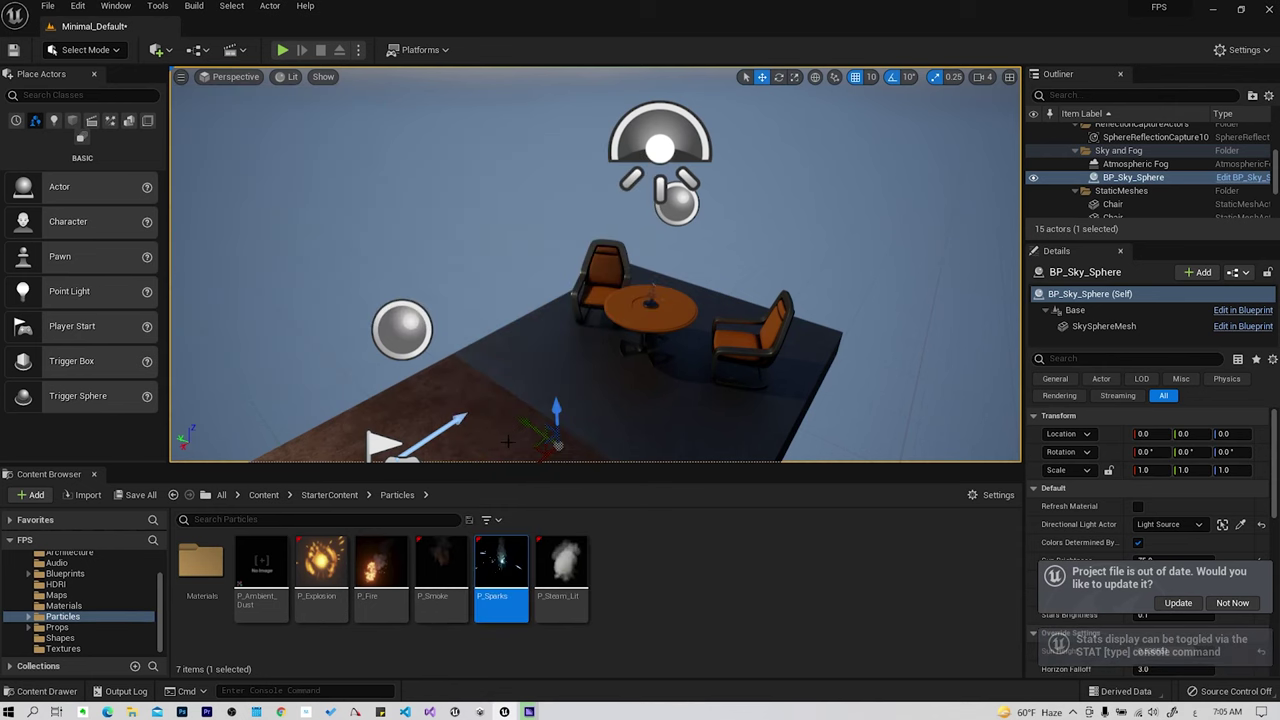
pyautogui.click(181, 77)
pyautogui.moveTo(227, 170)
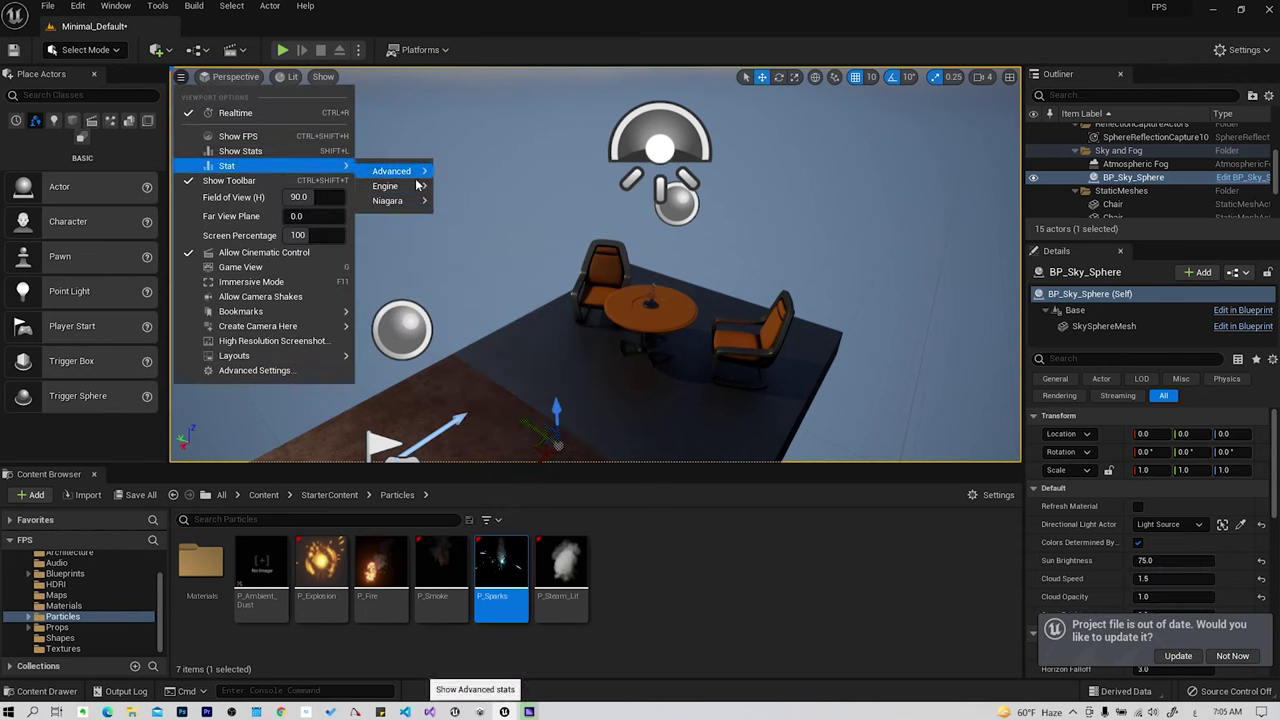
pyautogui.click(287, 77)
pyautogui.click(287, 77)
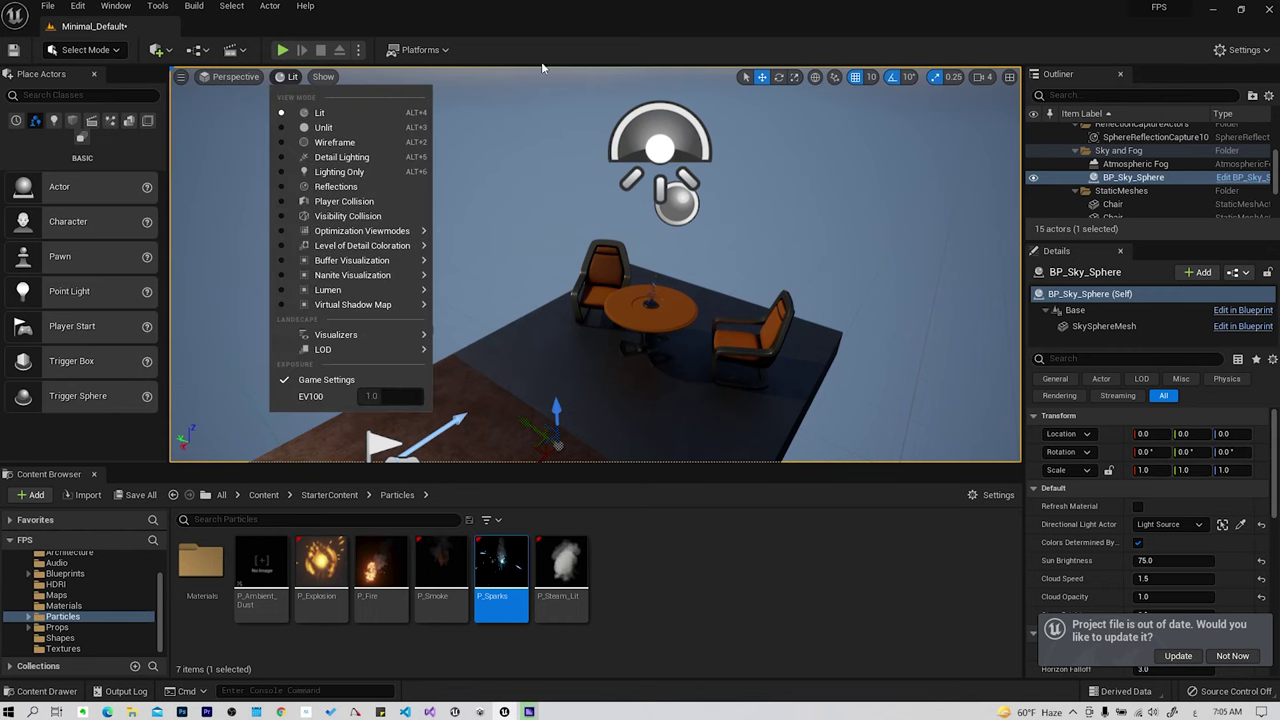
# Hide the viewport toolbar, select the left chair with the scale tool, then restore the toolbar.
pyautogui.click(180, 77)
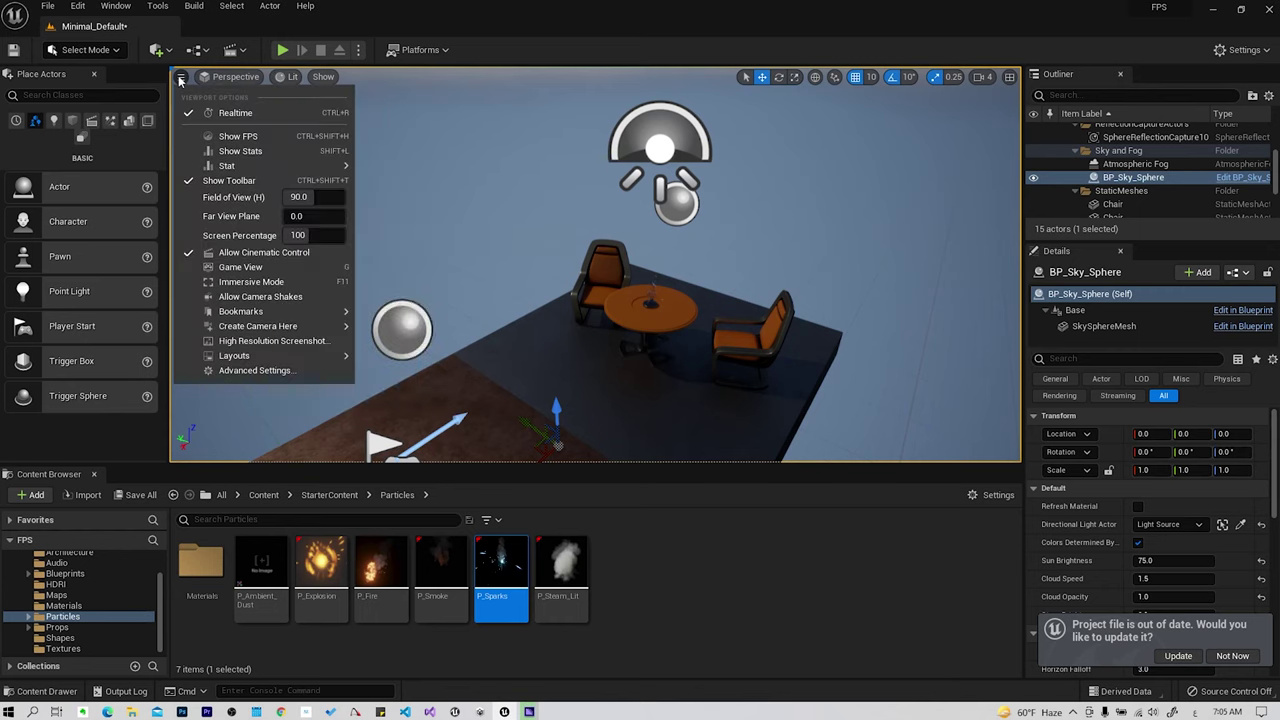
pyautogui.click(229, 181)
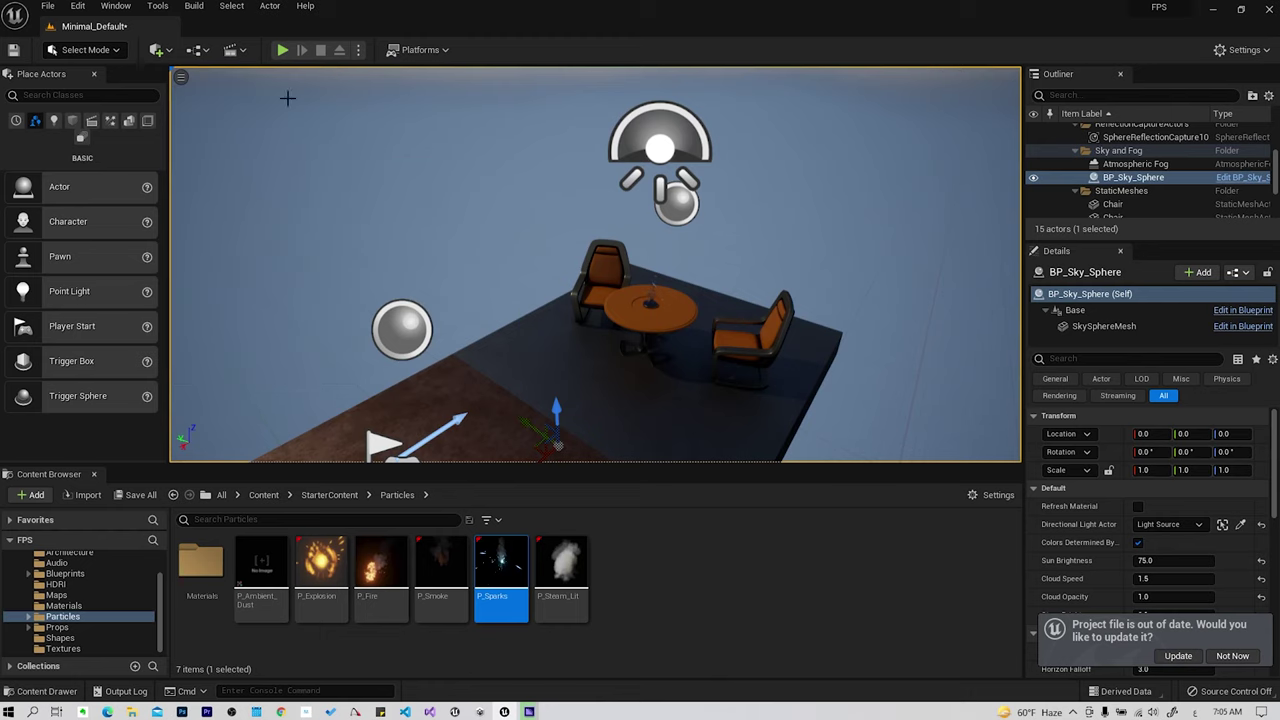
pyautogui.click(590, 312)
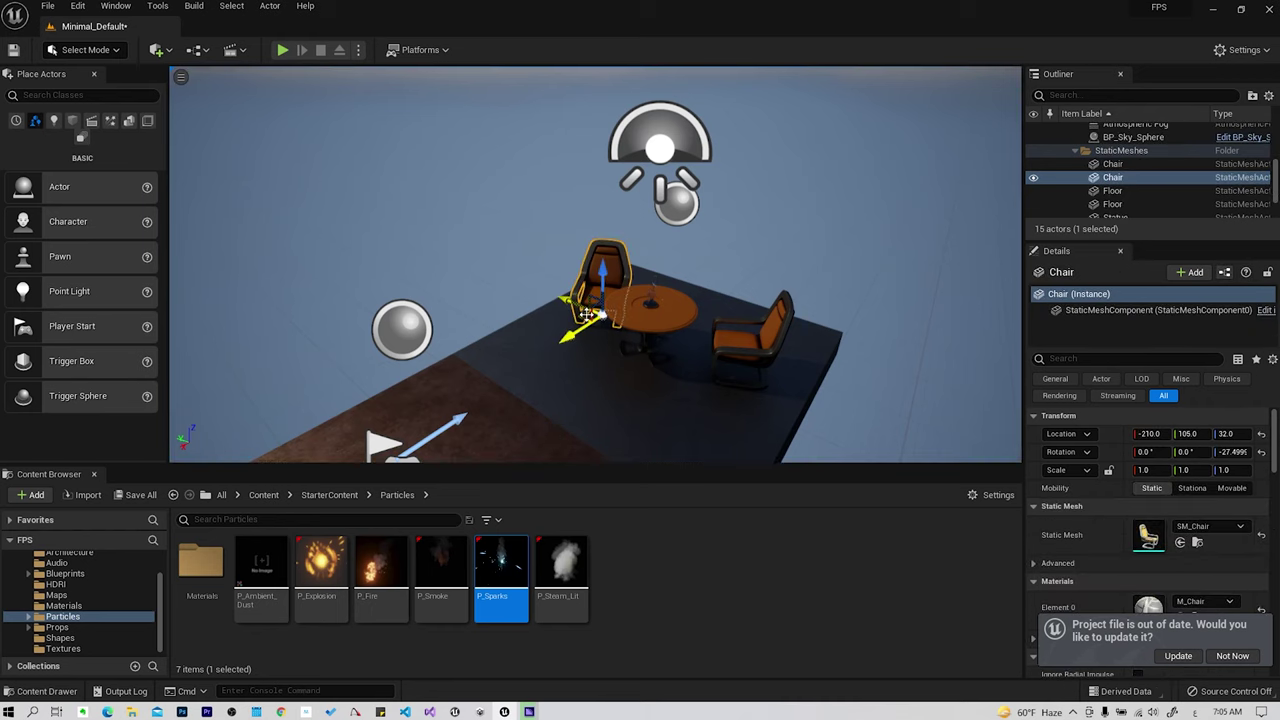
pyautogui.press('r')
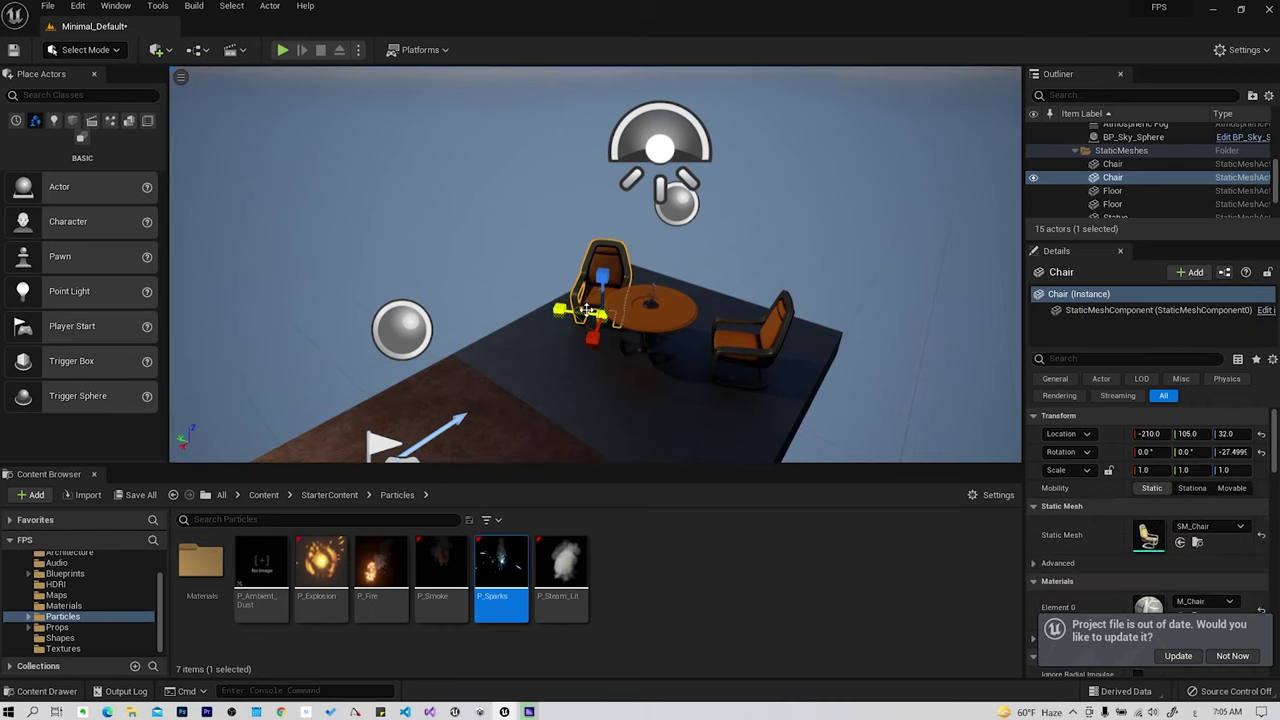
pyautogui.click(181, 78)
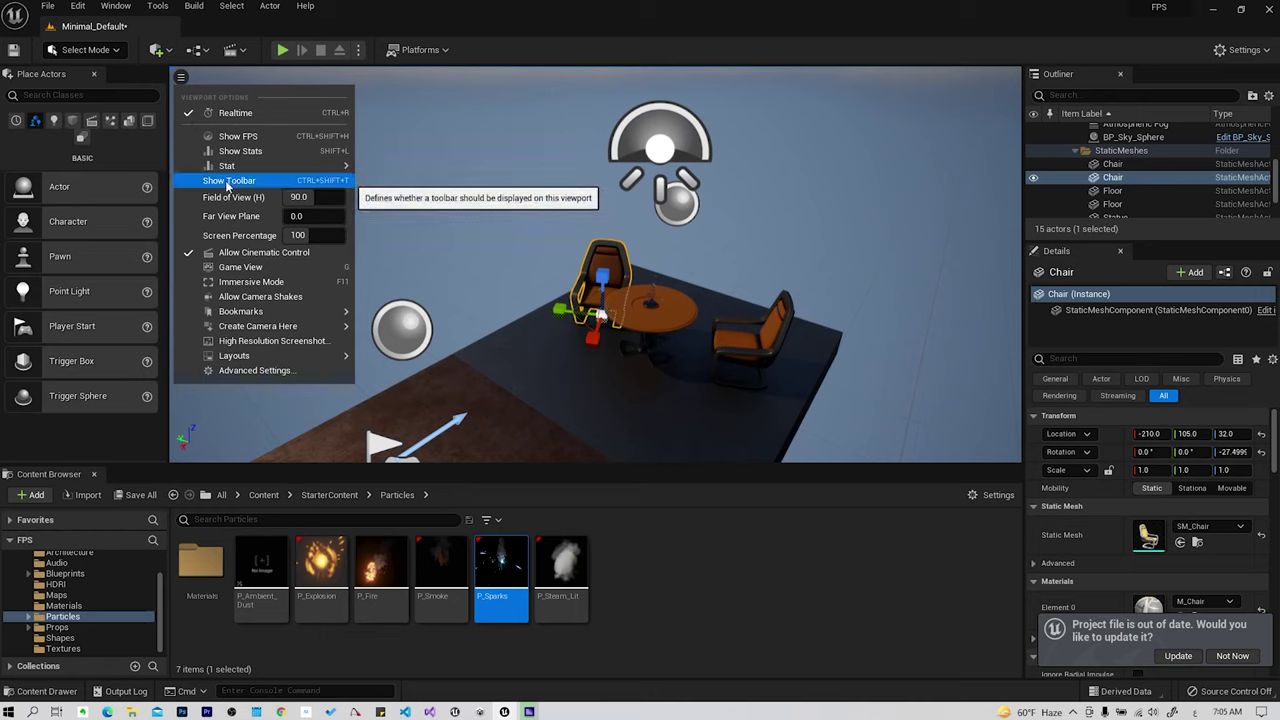
pyautogui.click(228, 182)
# Fly the camera down to eye level with the chairs and return to the move tool.
pyautogui.click(184, 77)
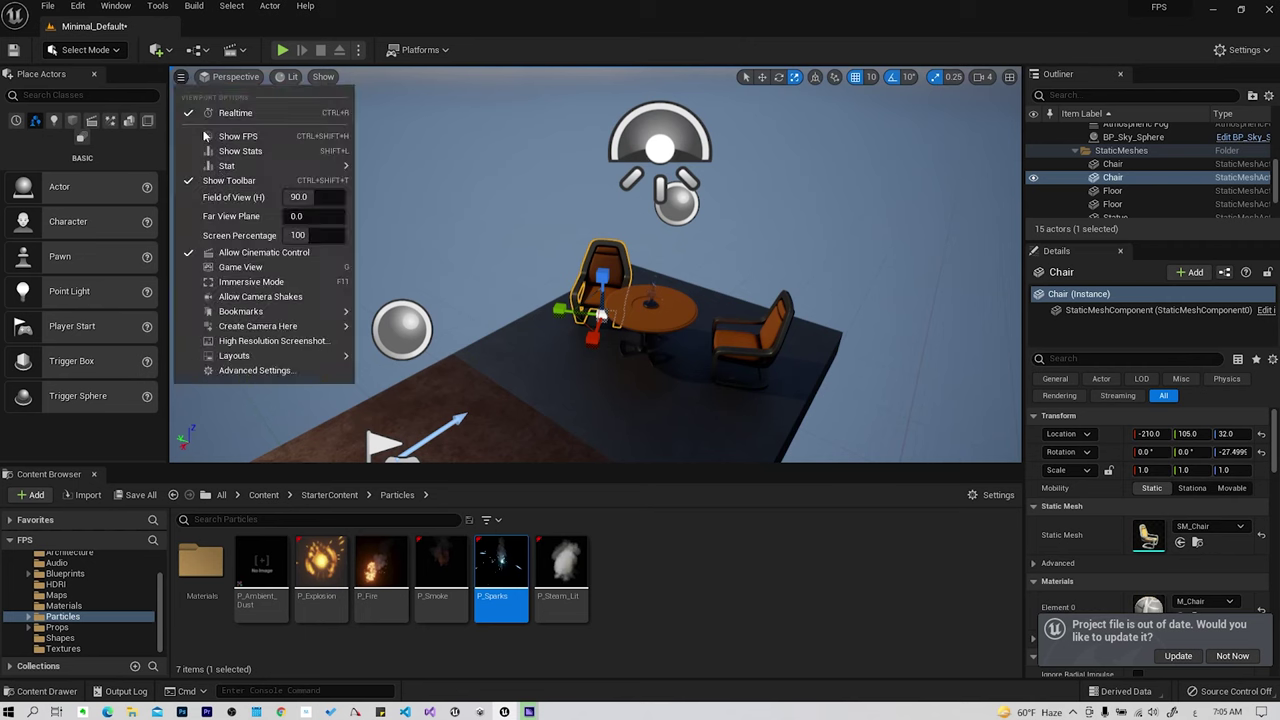
pyautogui.moveTo(500, 250); pyautogui.dragTo(560, 280, button='right')
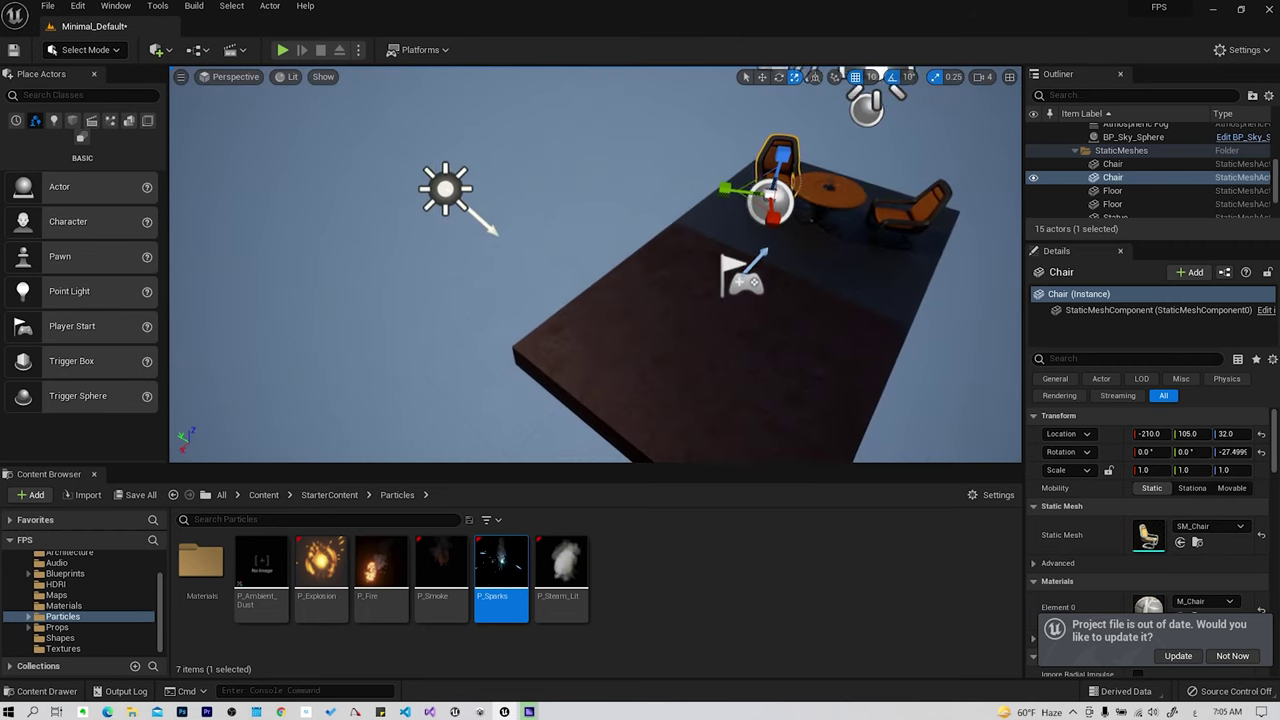
pyautogui.moveTo(769, 246); pyautogui.dragTo(769, 246, button='right')
pyautogui.press('w')
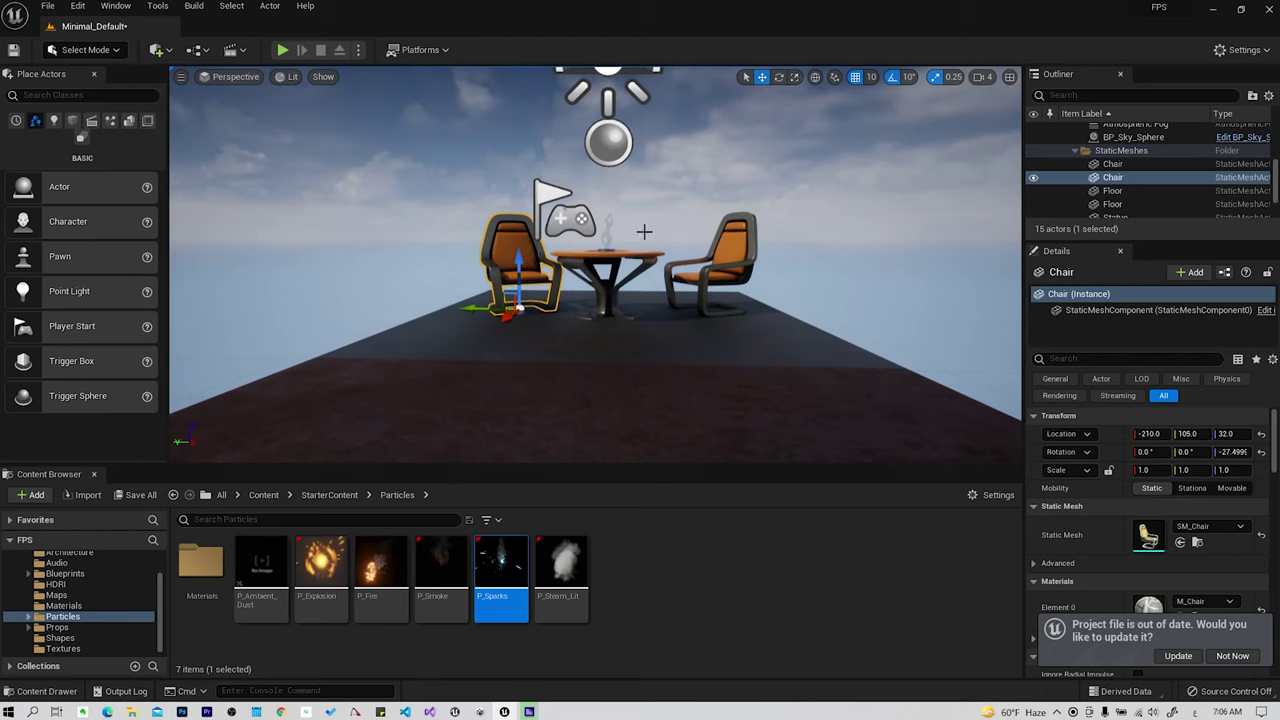
# Widen the viewport Field of View, then reset it to 90.
pyautogui.click(181, 77)
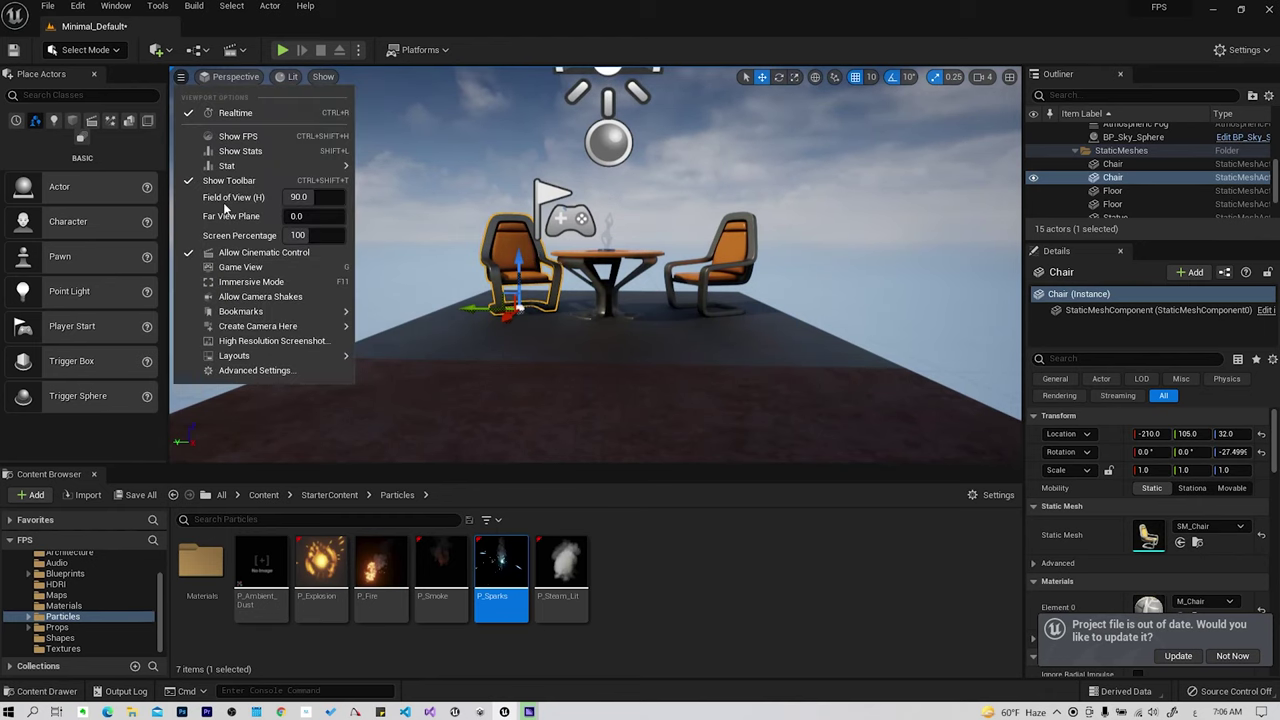
pyautogui.moveTo(313, 199)
pyautogui.mouseDown()
pyautogui.moveTo(430, 199)
pyautogui.moveTo(302, 199)
pyautogui.mouseUp()
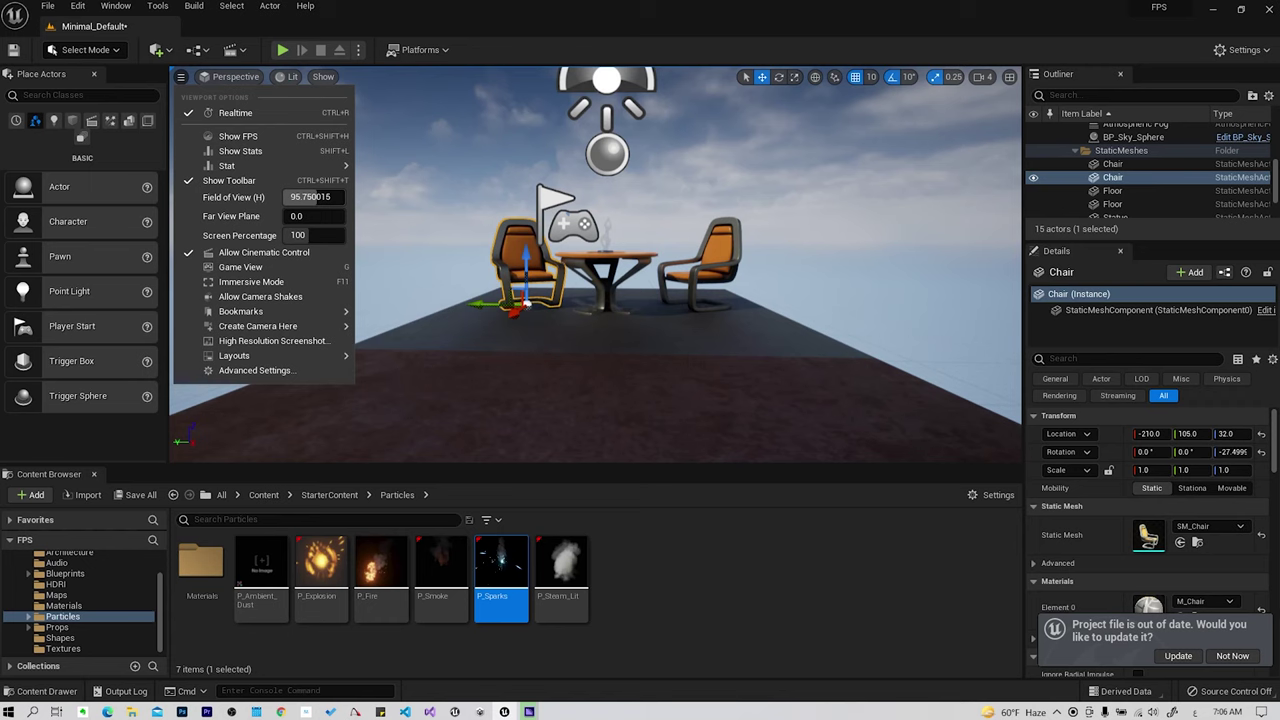
pyautogui.click(310, 197)
pyautogui.write('90')
pyautogui.press('Return')
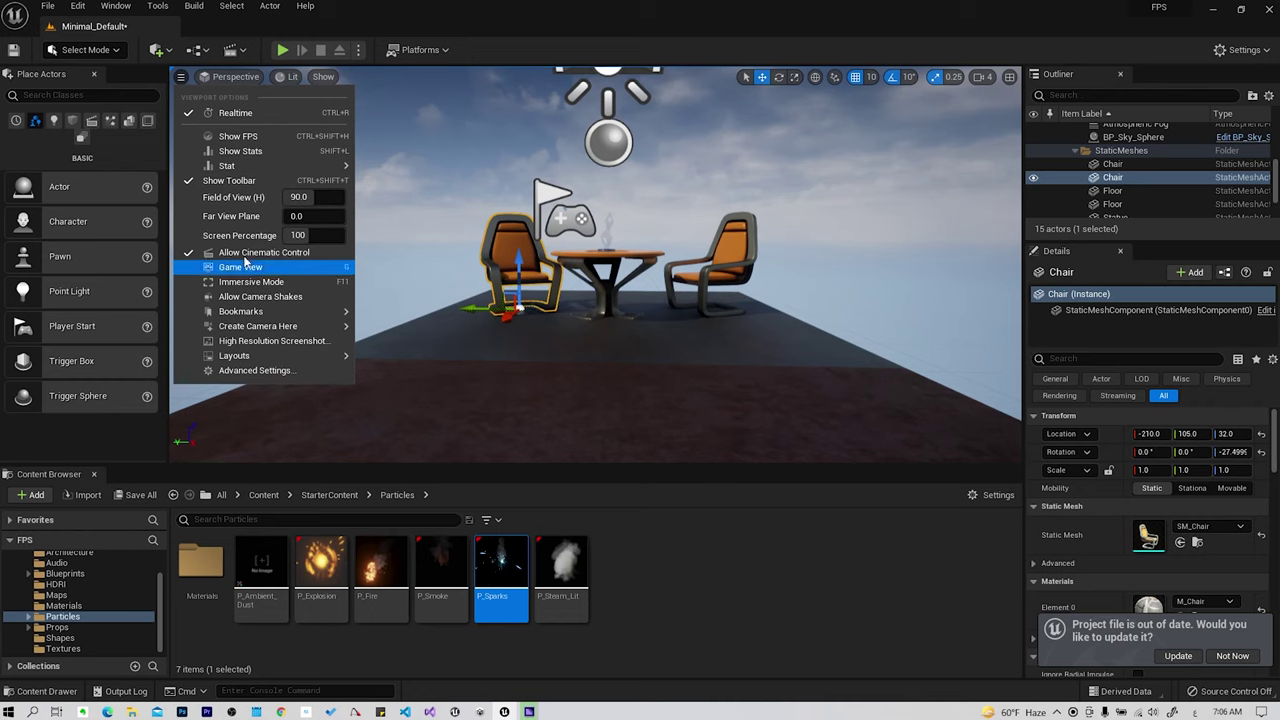
pyautogui.press('Escape')
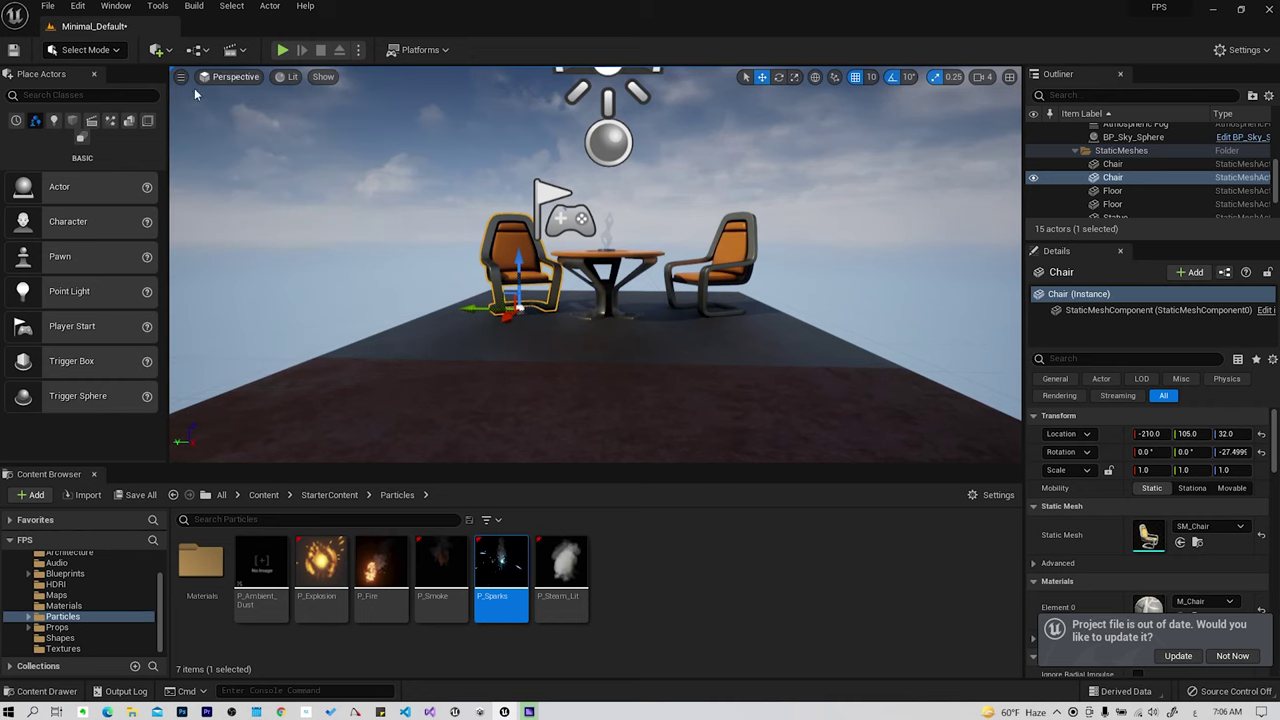
pyautogui.click(181, 77)
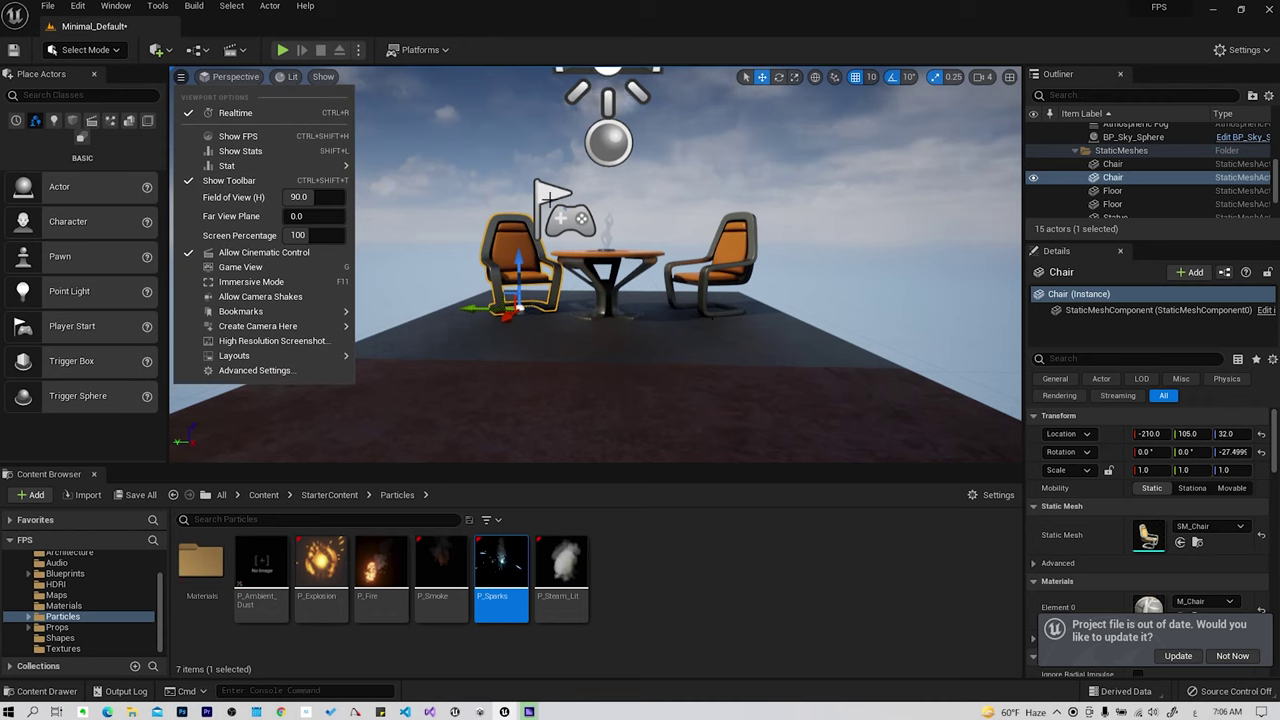
# Push the Far View Plane distance out, then reset it to 0 for unlimited draw distance.
pyautogui.moveTo(298, 217); pyautogui.dragTo(345, 217)
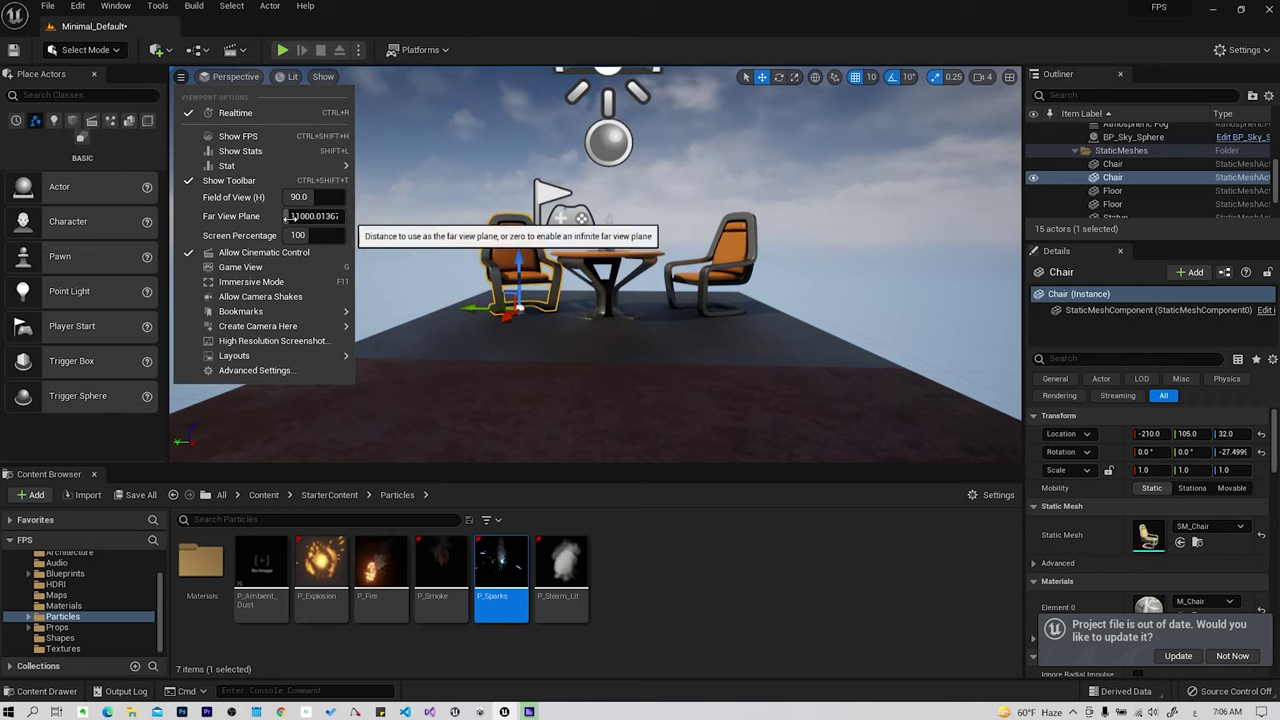
pyautogui.moveTo(300, 216); pyautogui.dragTo(320, 216)
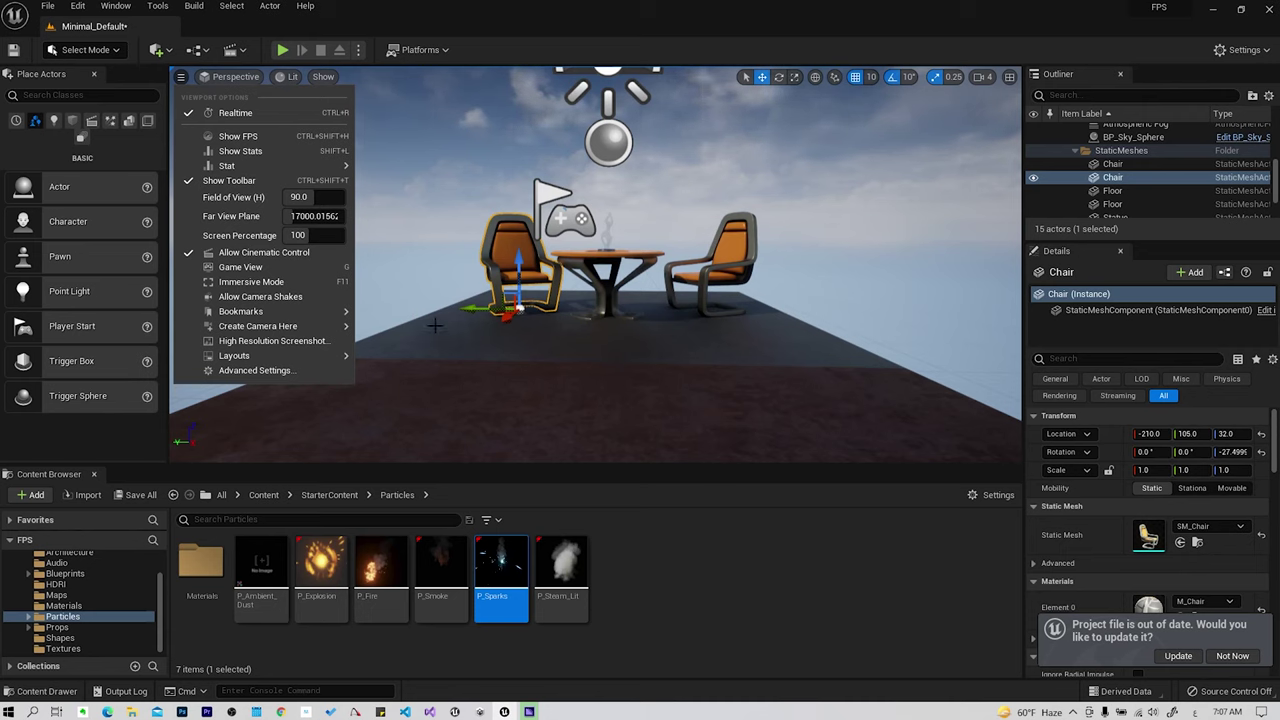
pyautogui.click(315, 216)
pyautogui.write('0')
pyautogui.press('Return')
pyautogui.click(533, 335)
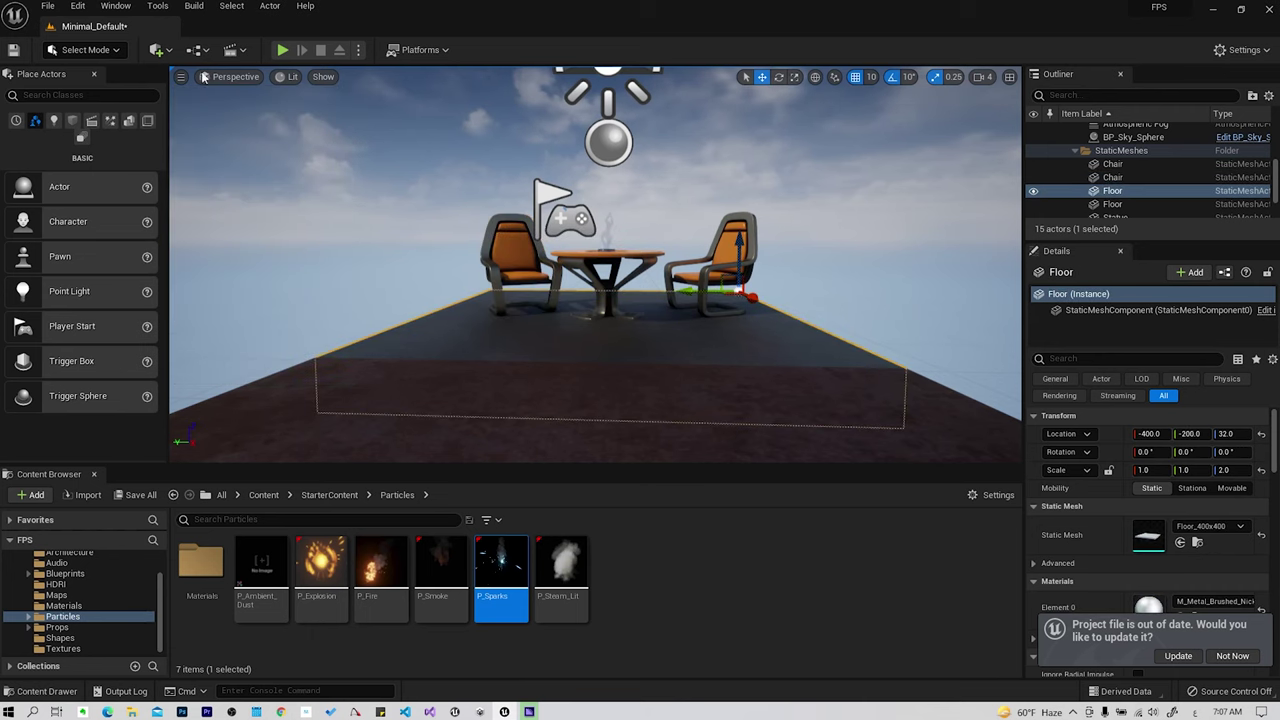
pyautogui.click(181, 77)
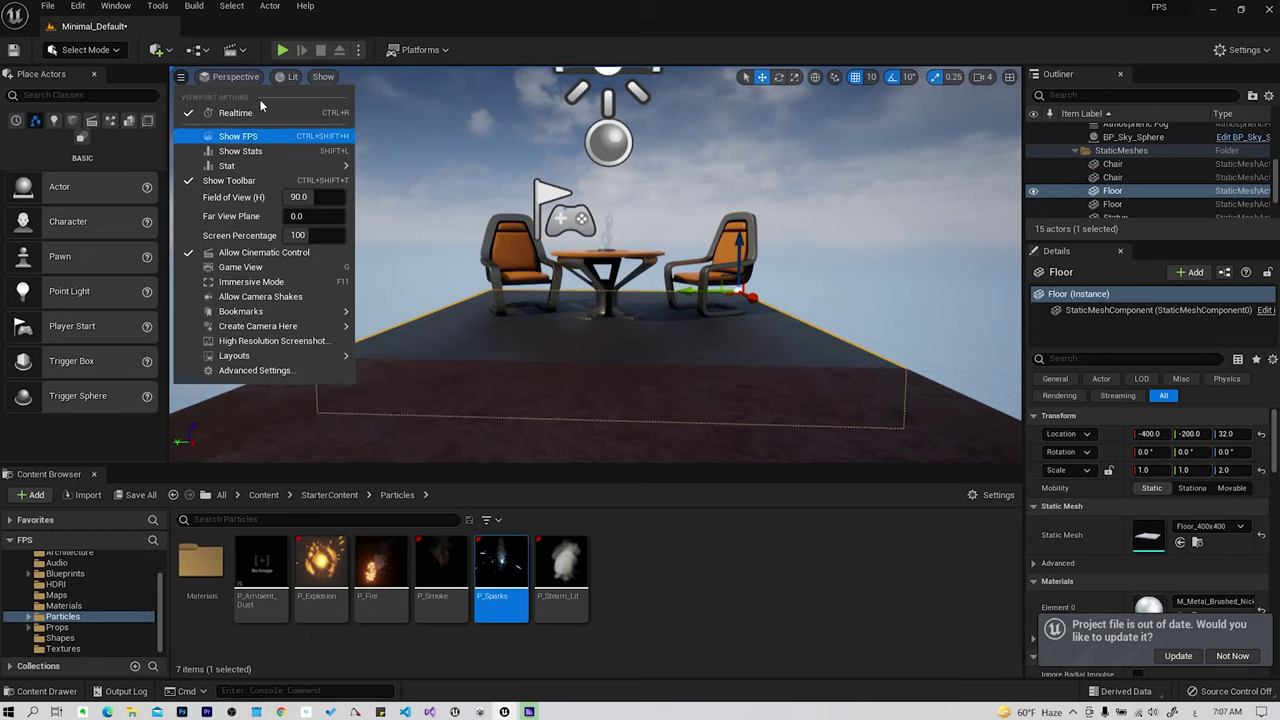
pyautogui.click(240, 80)
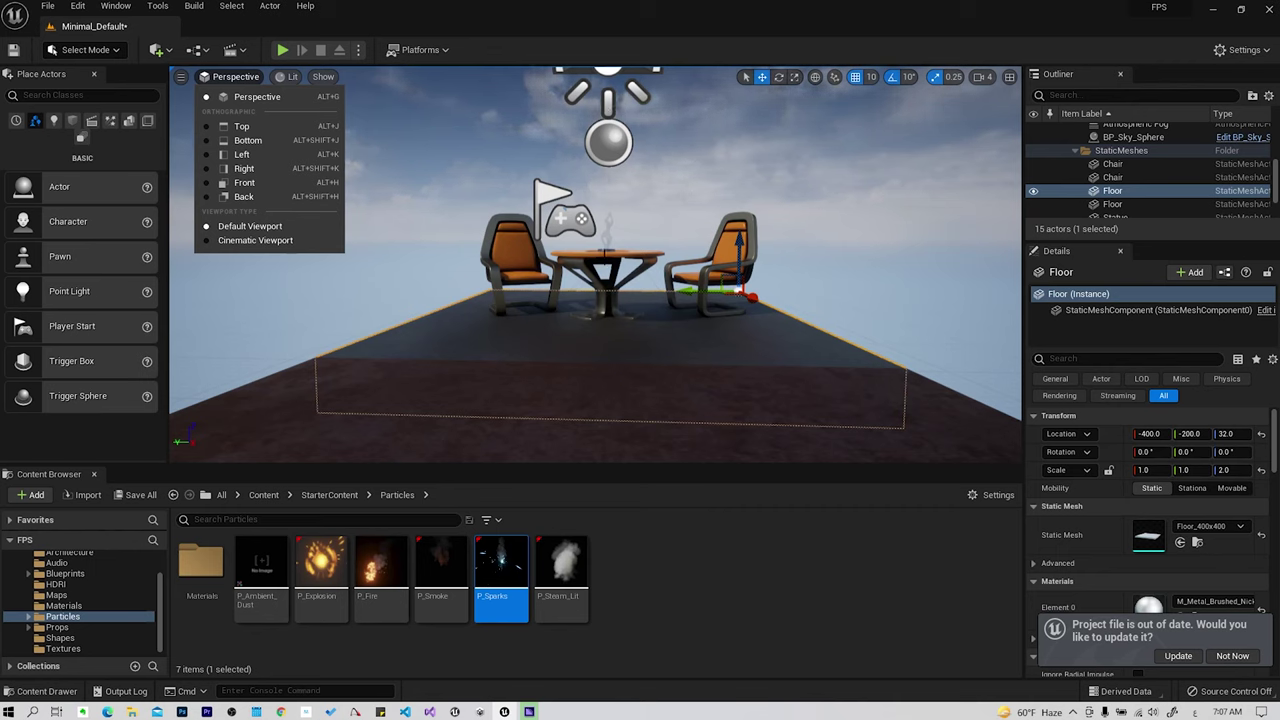
pyautogui.click(266, 130)
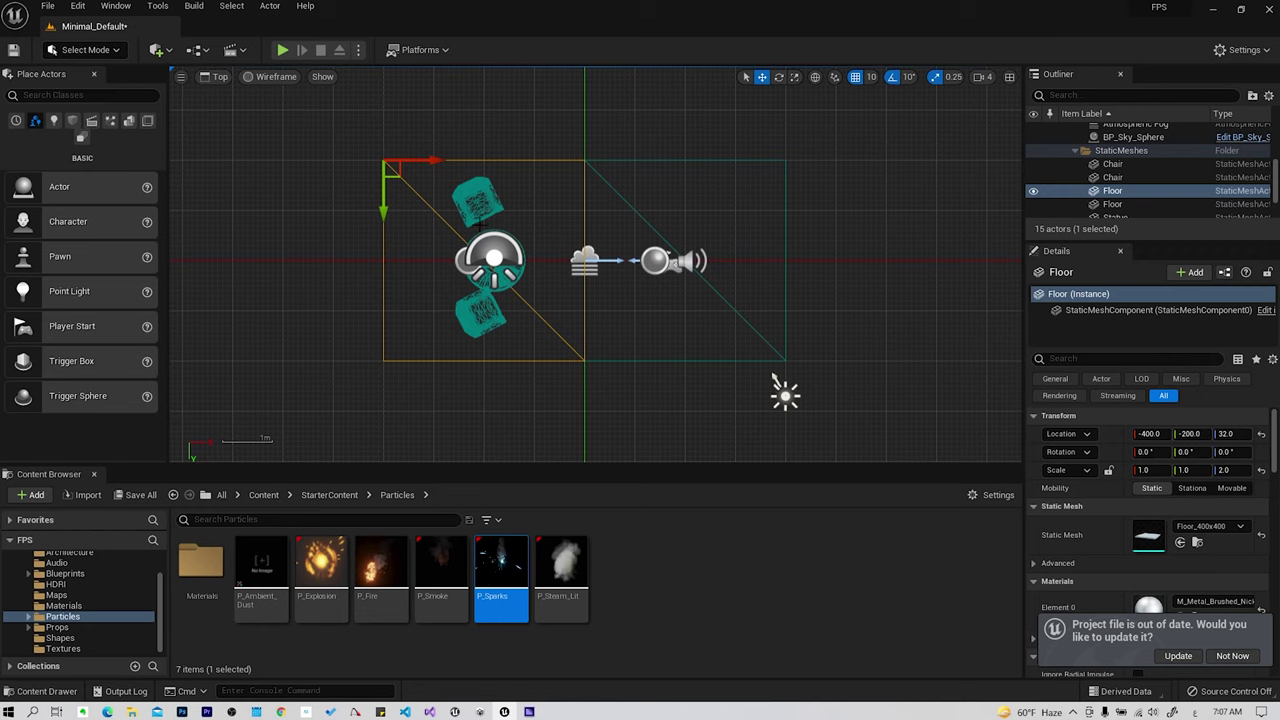
pyautogui.click(478, 202)
pyautogui.click(480, 314)
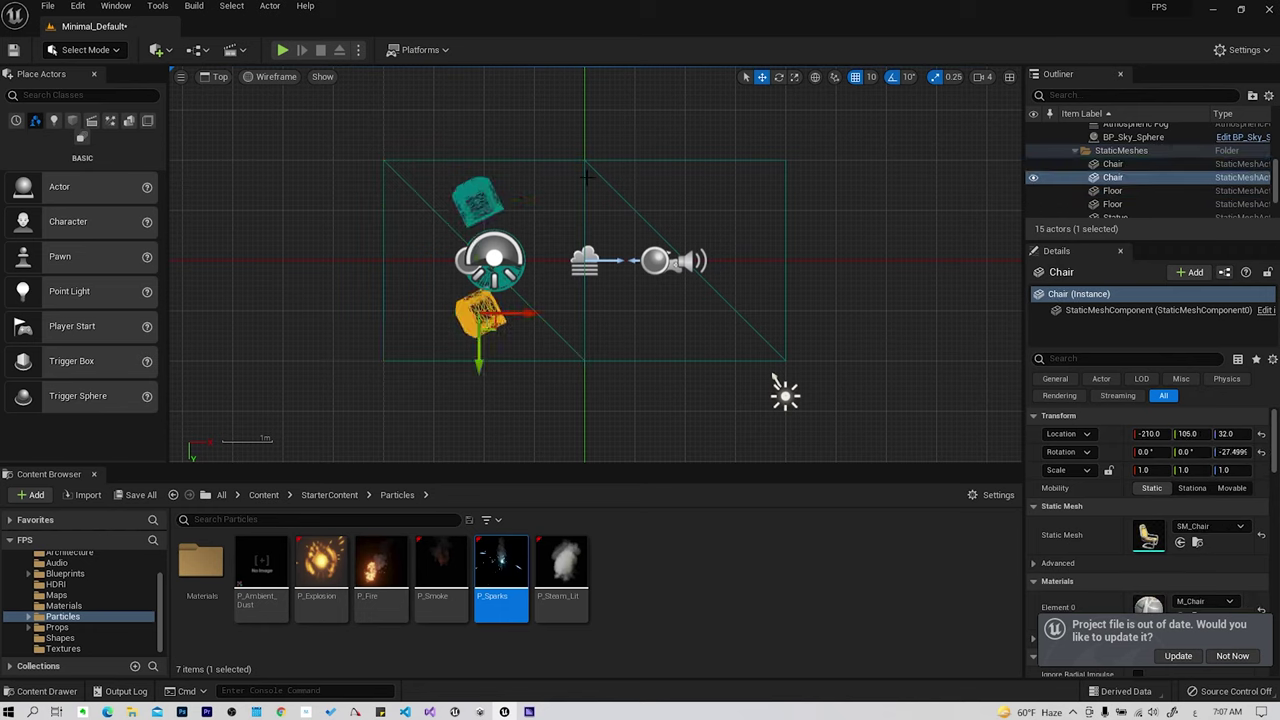
pyautogui.click(222, 77)
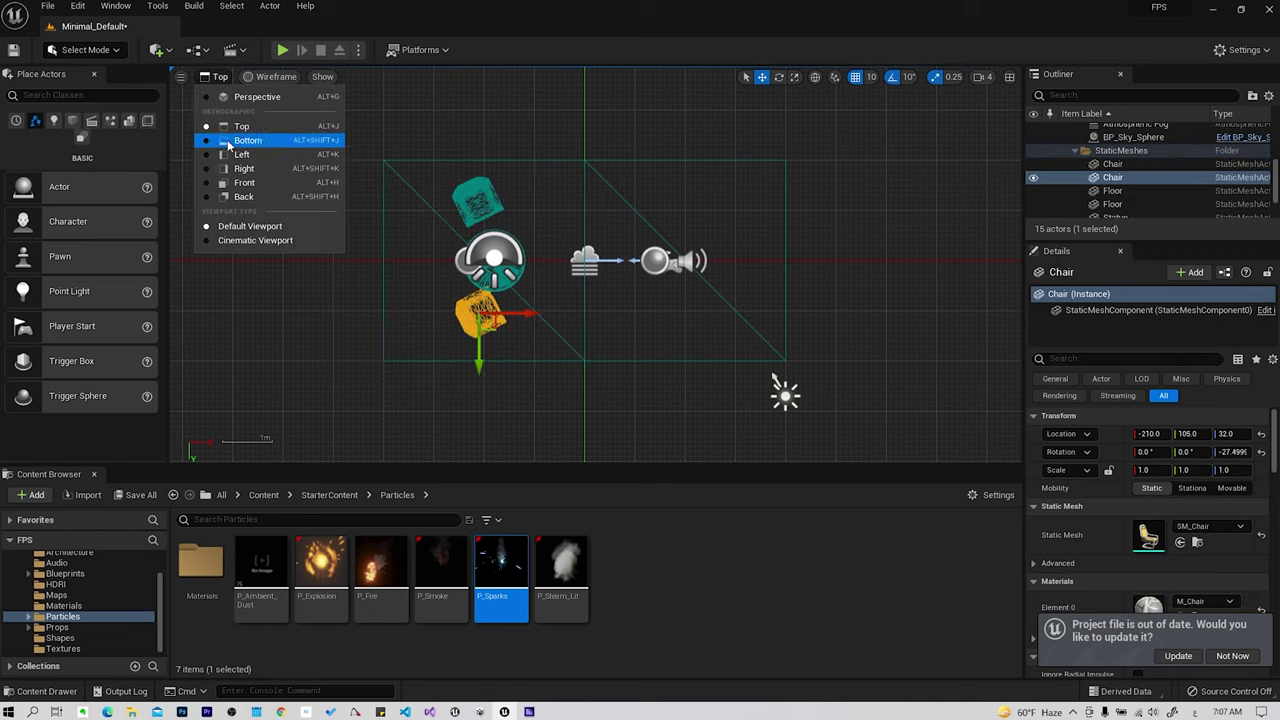
pyautogui.click(240, 155)
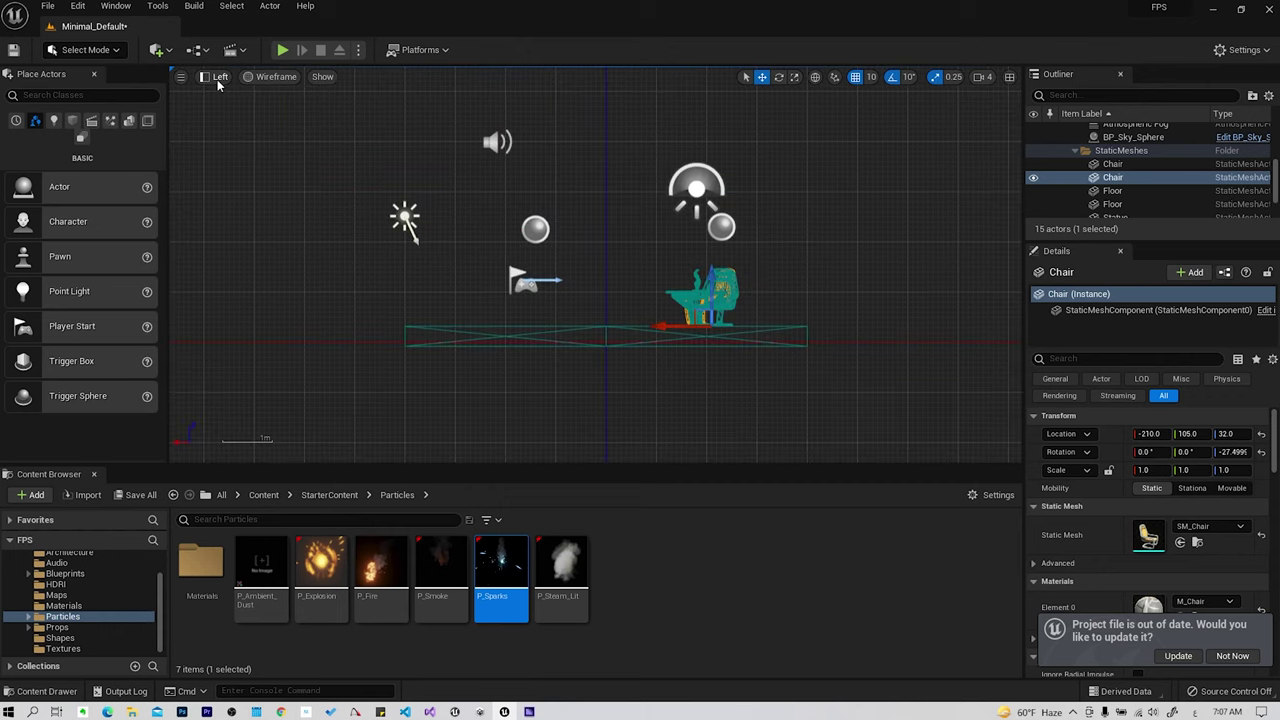
pyautogui.click(207, 77)
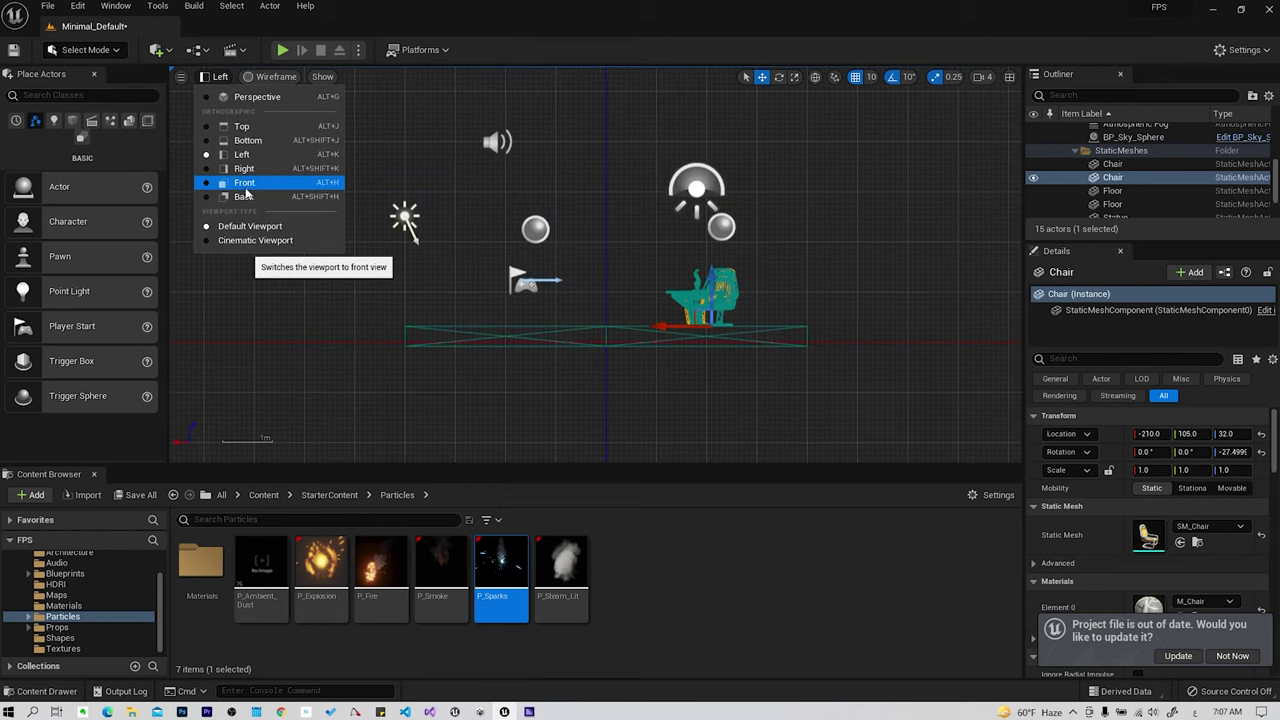
pyautogui.click(245, 184)
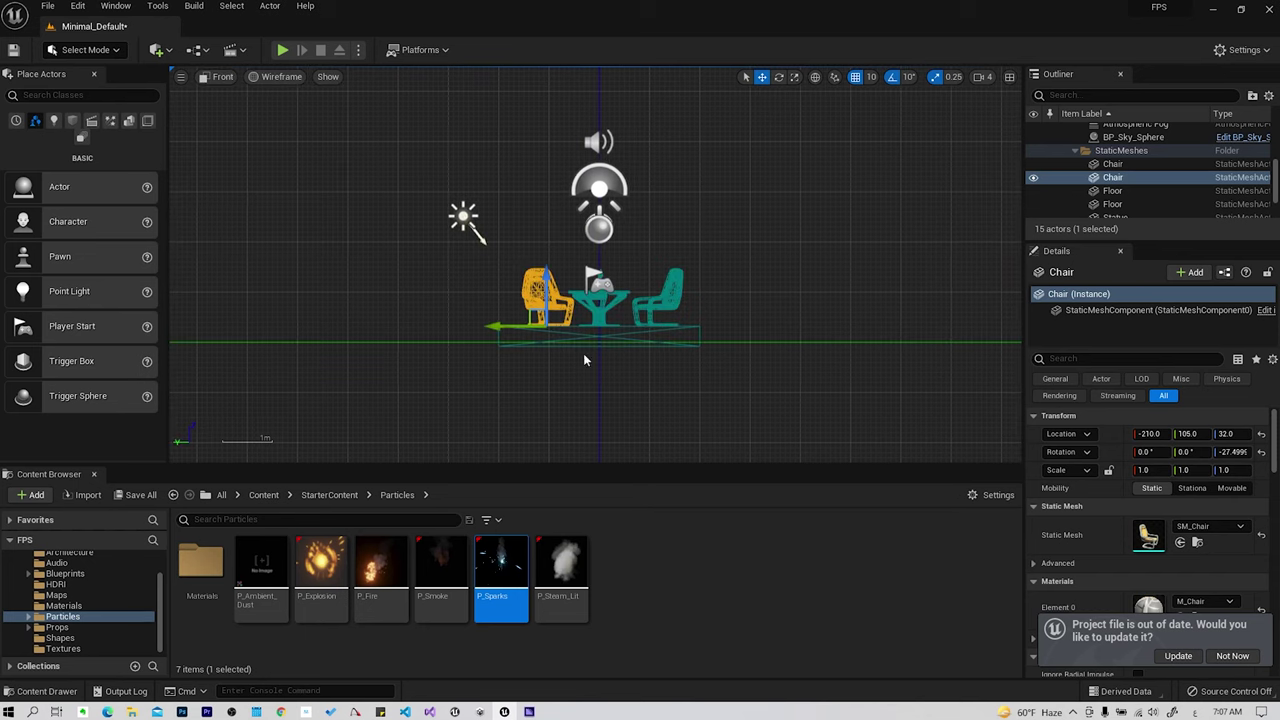
pyautogui.click(216, 77)
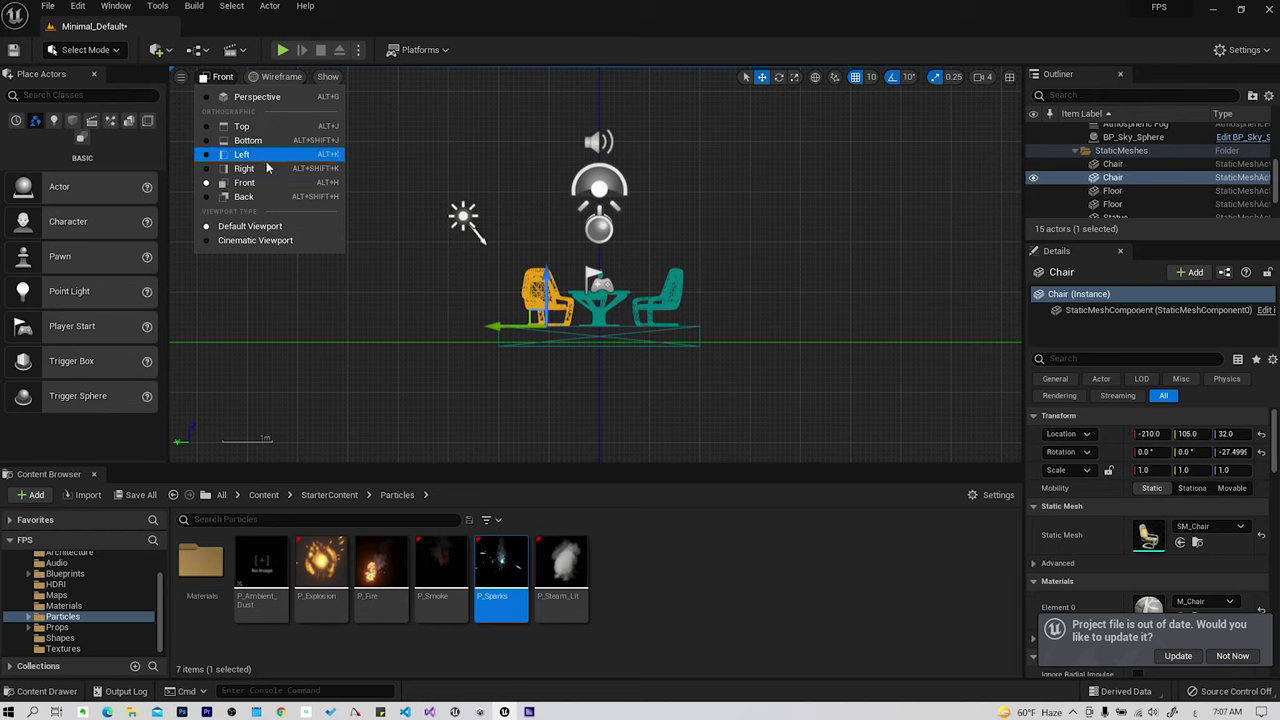
pyautogui.click(253, 100)
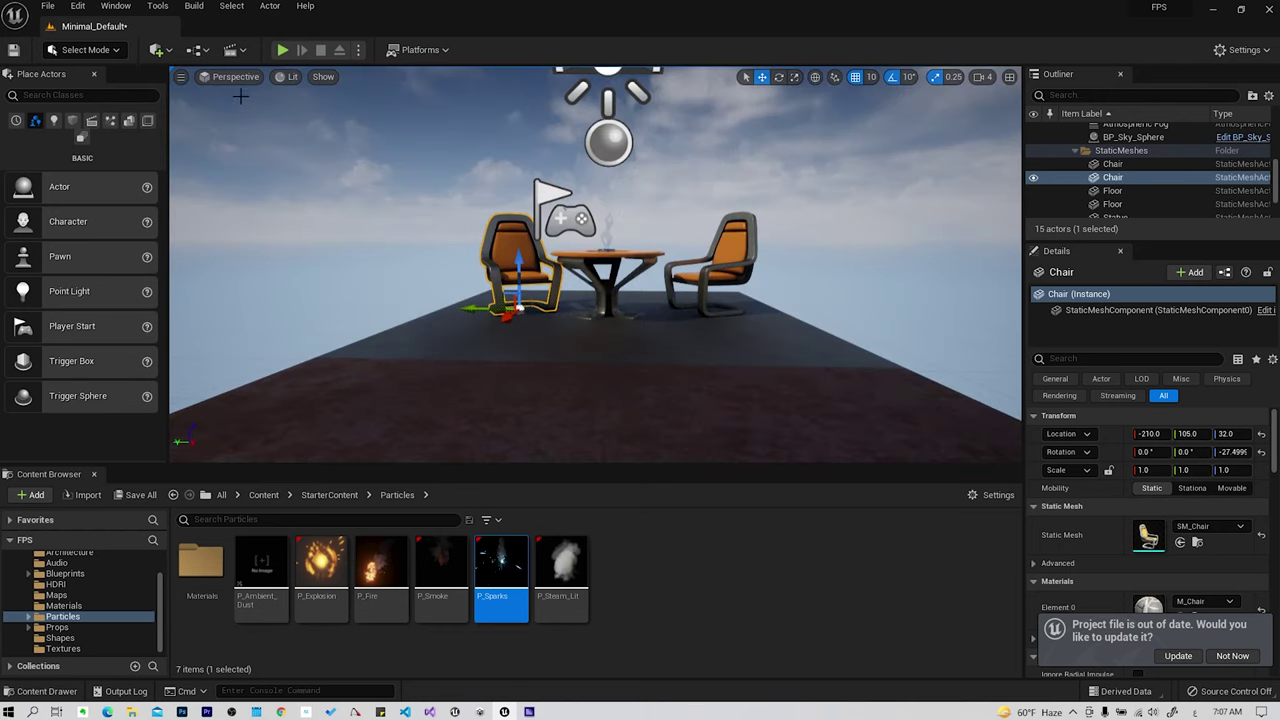
# Glance at the view mode list, then select the BP_Sky_Sphere actor.
pyautogui.click(287, 77)
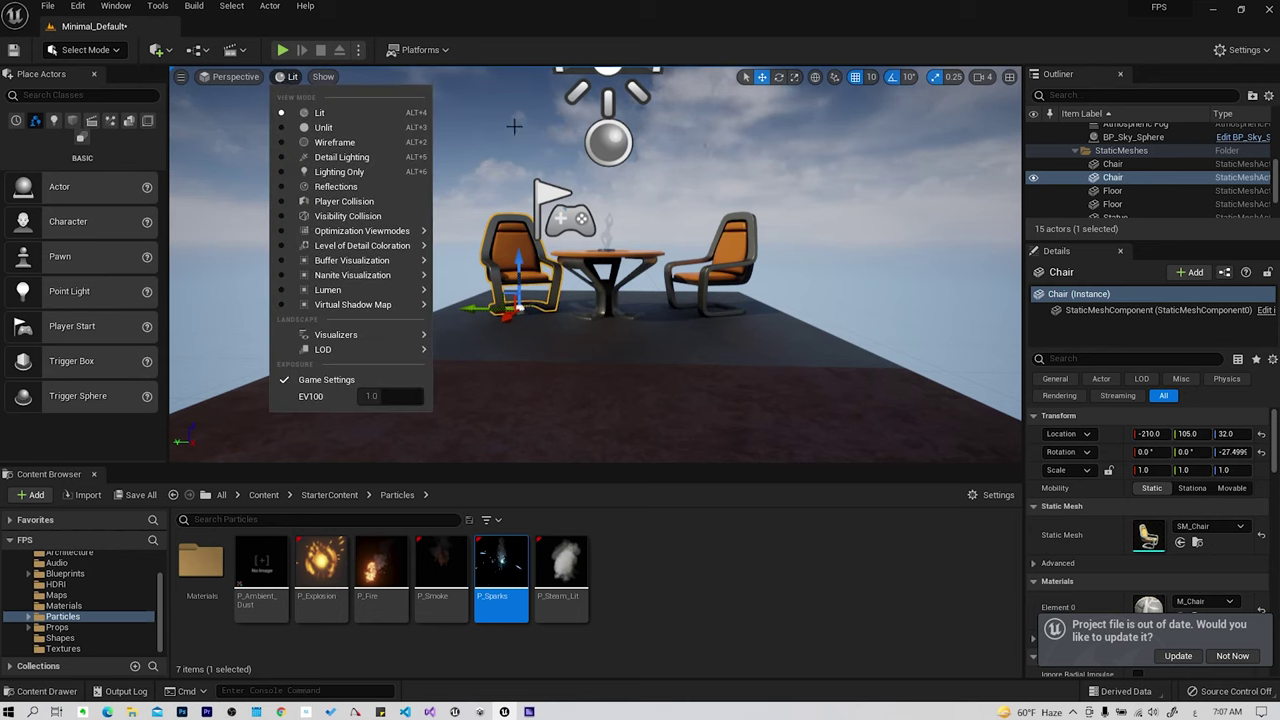
pyautogui.moveTo(360, 231)
pyautogui.click(826, 285)
pyautogui.click(828, 279)
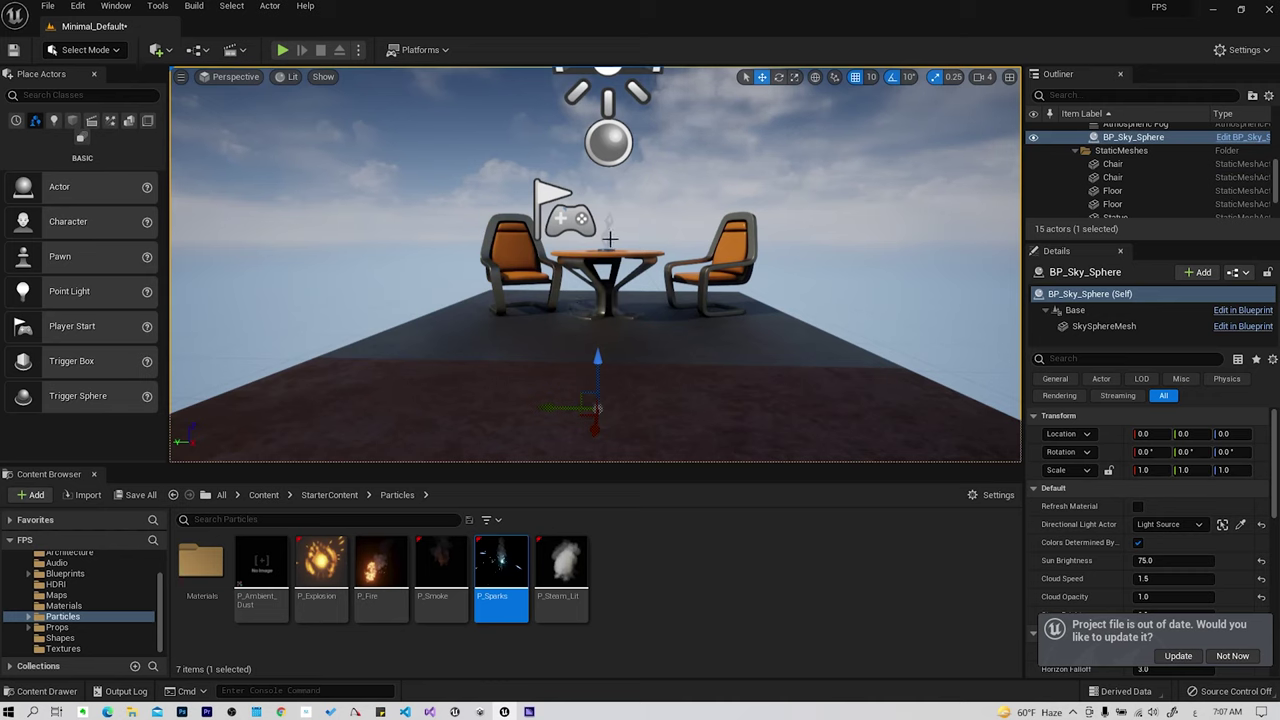
# Show the viewport in Unlit mode, then return it to Lit rendering.
pyautogui.click(287, 78)
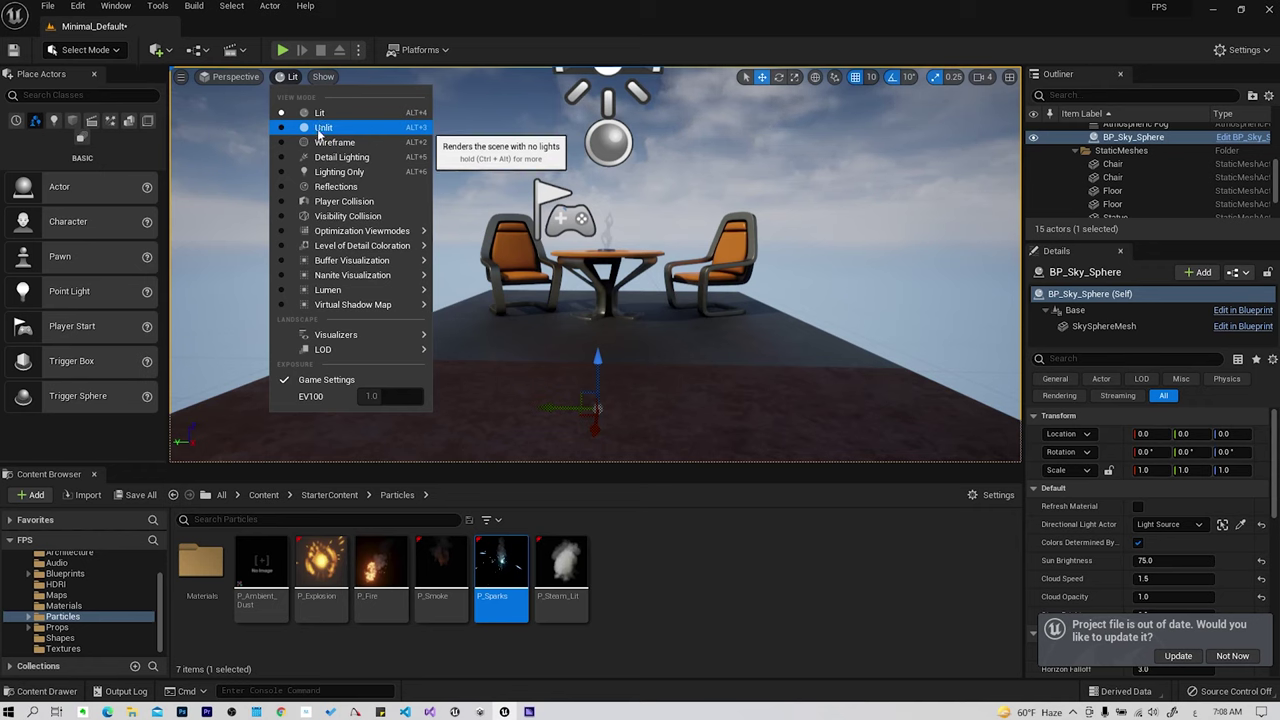
pyautogui.hotkey('ctrl', 'alt')
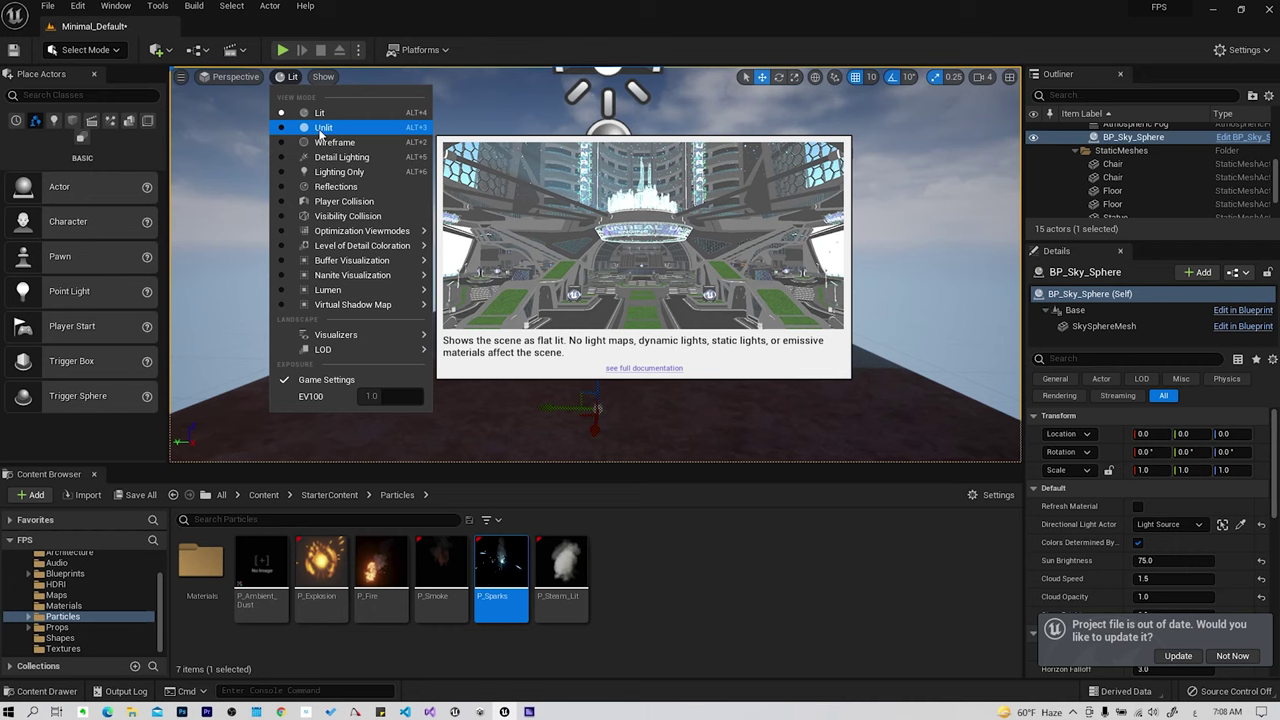
pyautogui.click(321, 128)
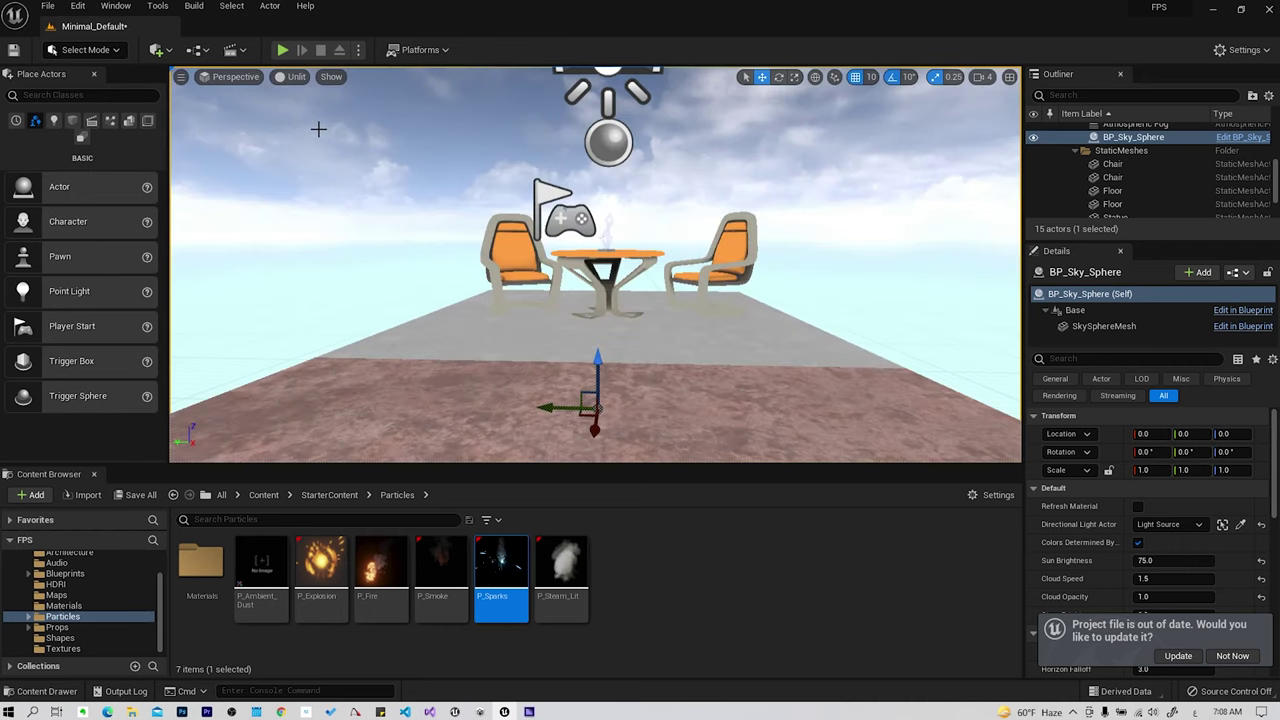
pyautogui.click(294, 80)
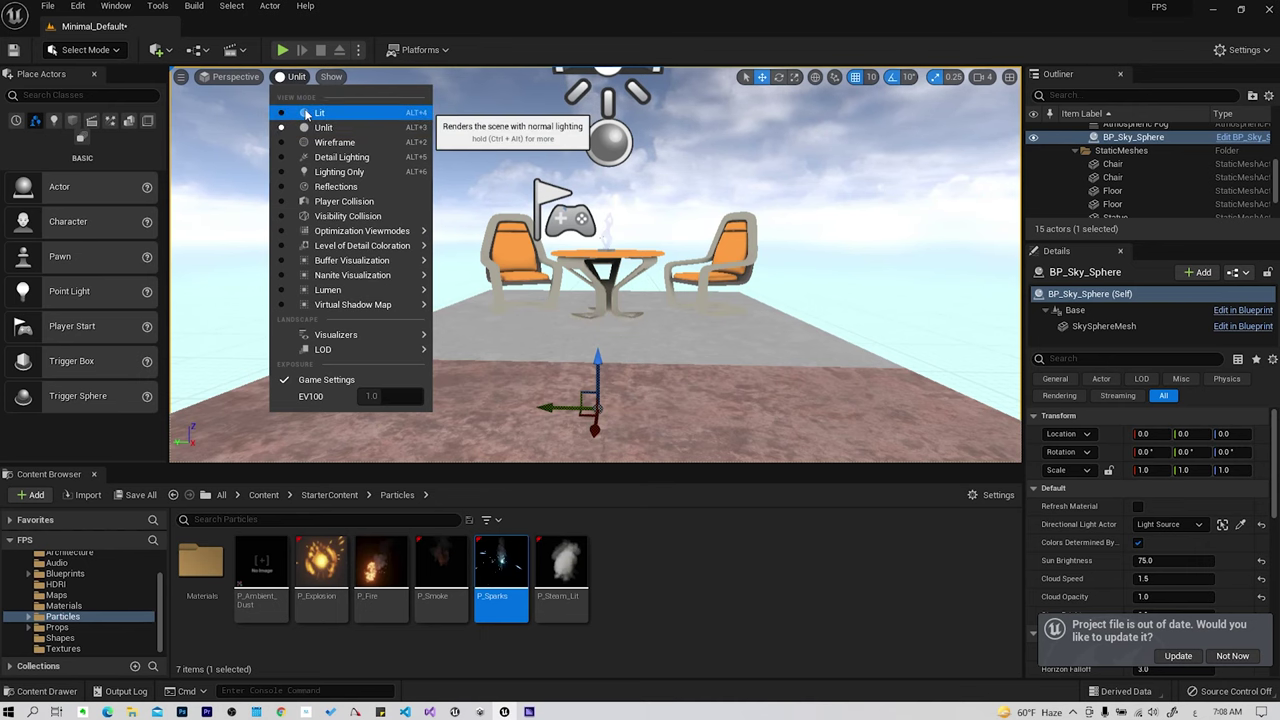
pyautogui.click(307, 114)
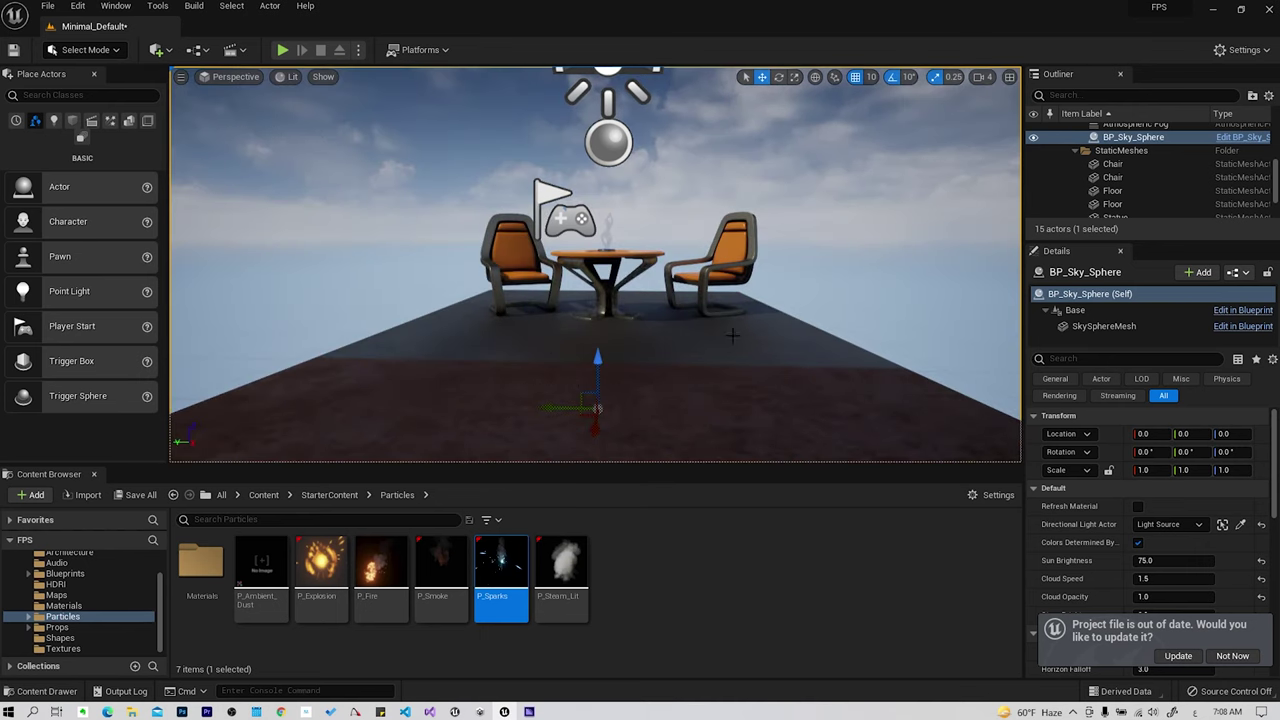
pyautogui.click(287, 77)
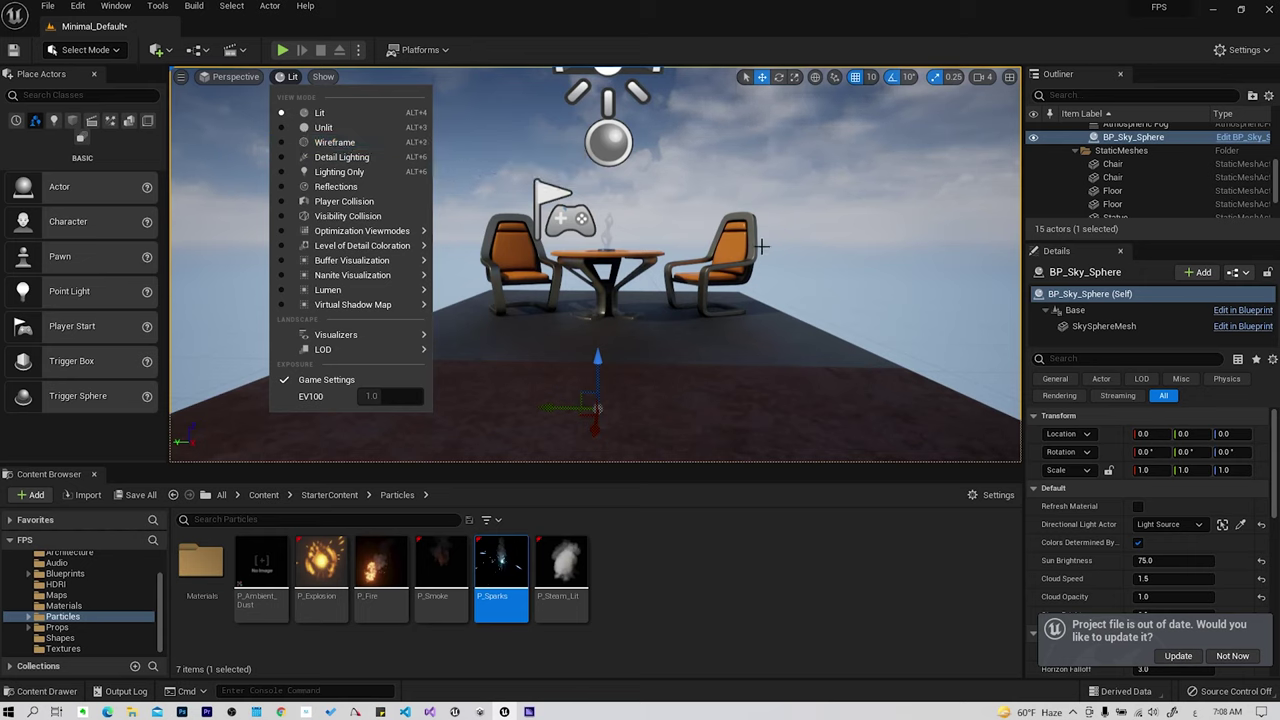
# View the table scene in Wireframe, orbit up and back, then switch to Detail Lighting.
pyautogui.click(358, 145)
pyautogui.moveTo(721, 269)
pyautogui.mouseDown(button='right')
pyautogui.moveTo(721, 120)
pyautogui.moveTo(721, 300)
pyautogui.mouseUp(button='right')
pyautogui.moveTo(603, 175); pyautogui.dragTo(603, 300, button='right')
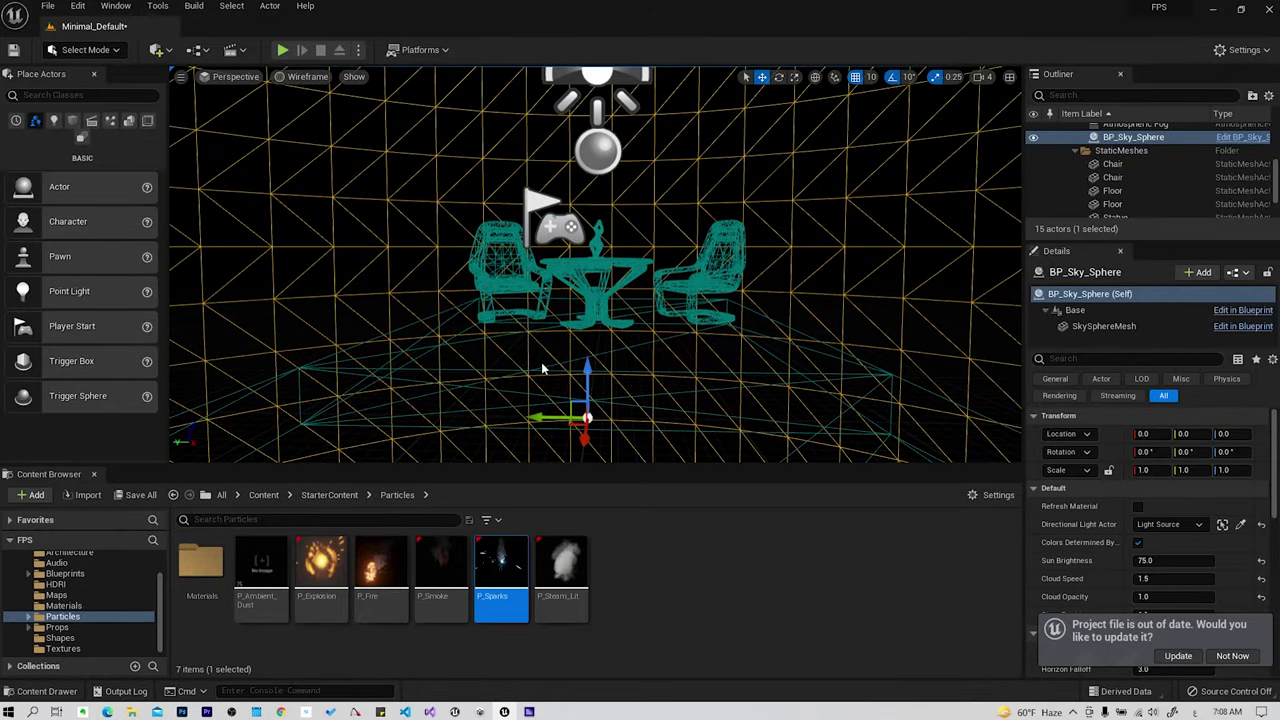
pyautogui.click(317, 80)
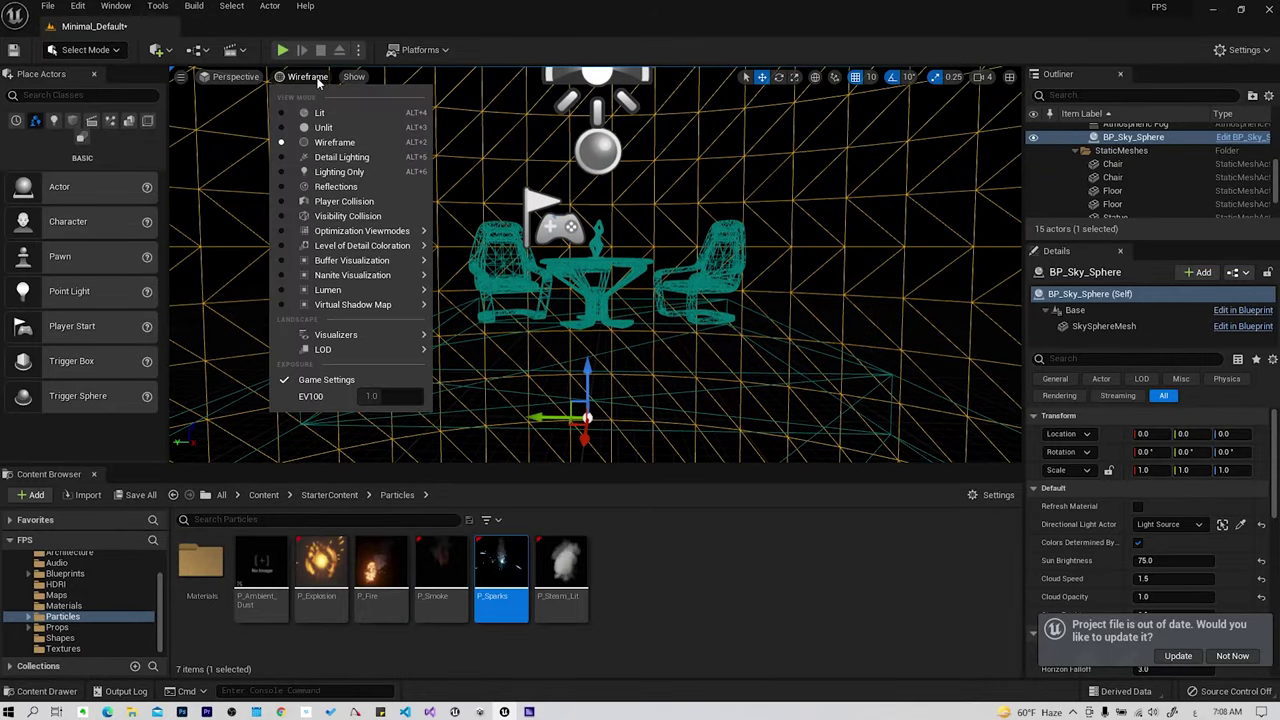
pyautogui.click(324, 160)
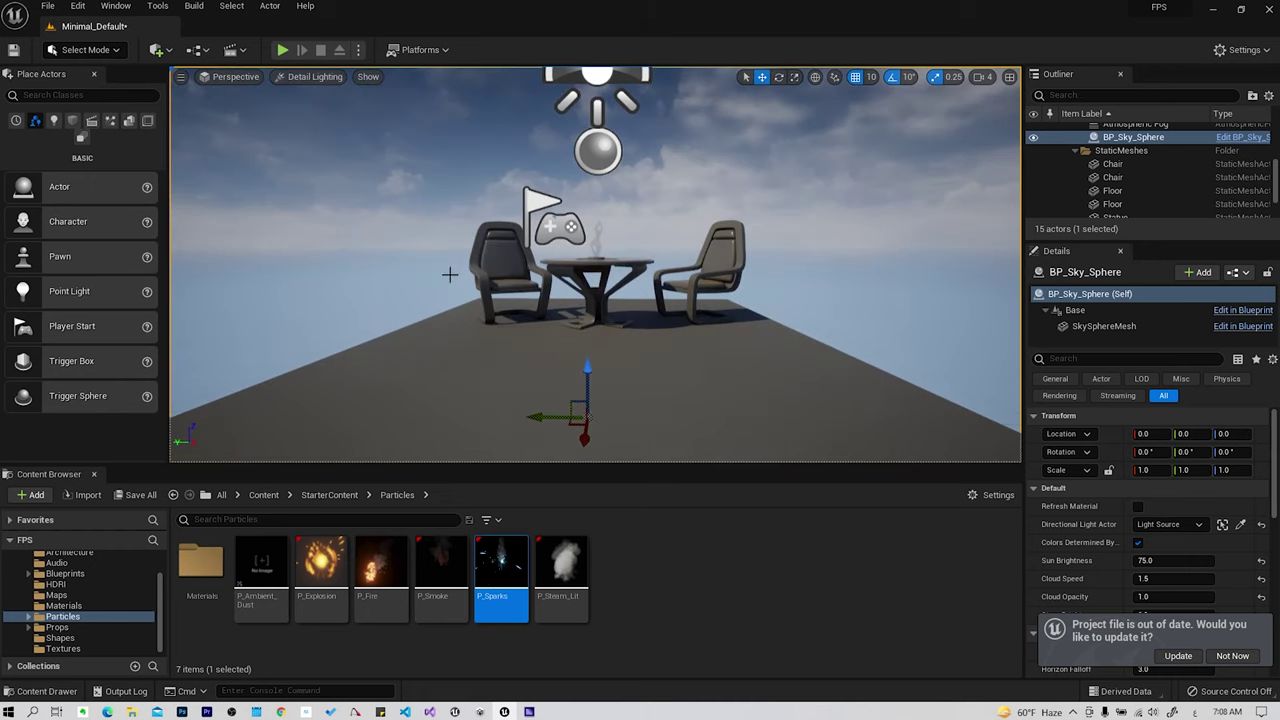
# Cycle the view mode through Lighting Only, Reflections and Player Collision.
pyautogui.click(297, 80)
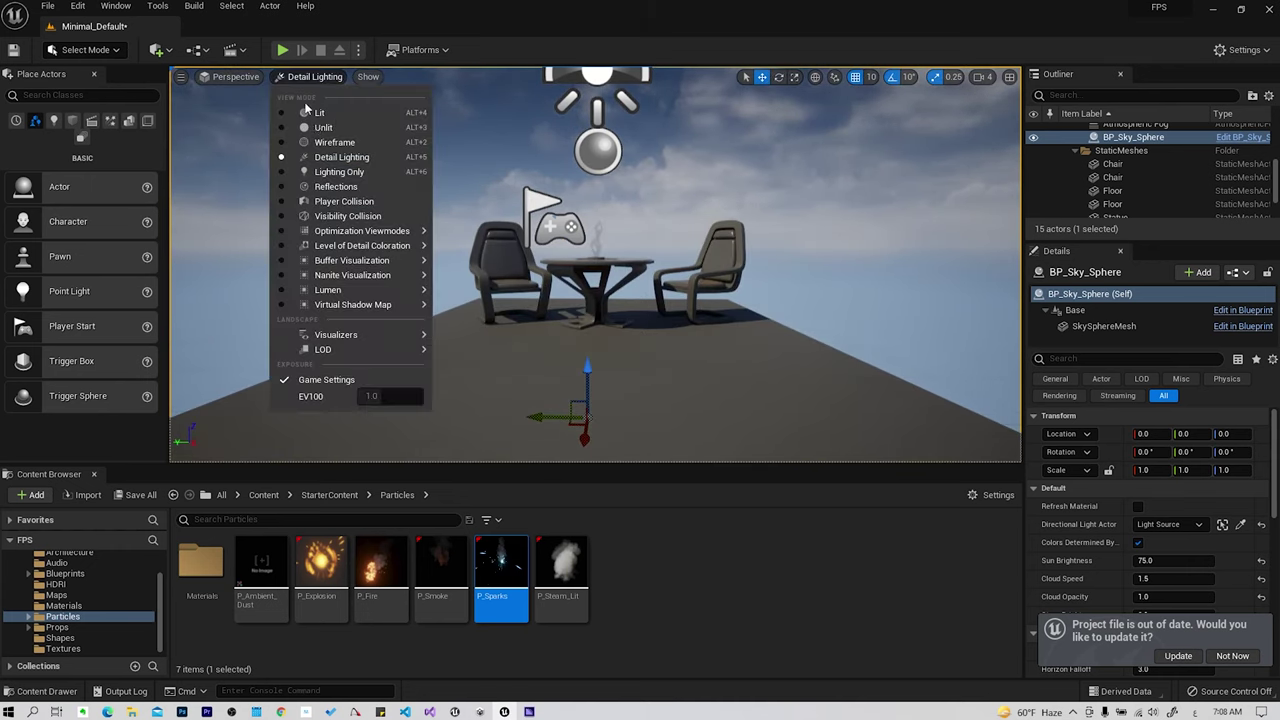
pyautogui.click(332, 175)
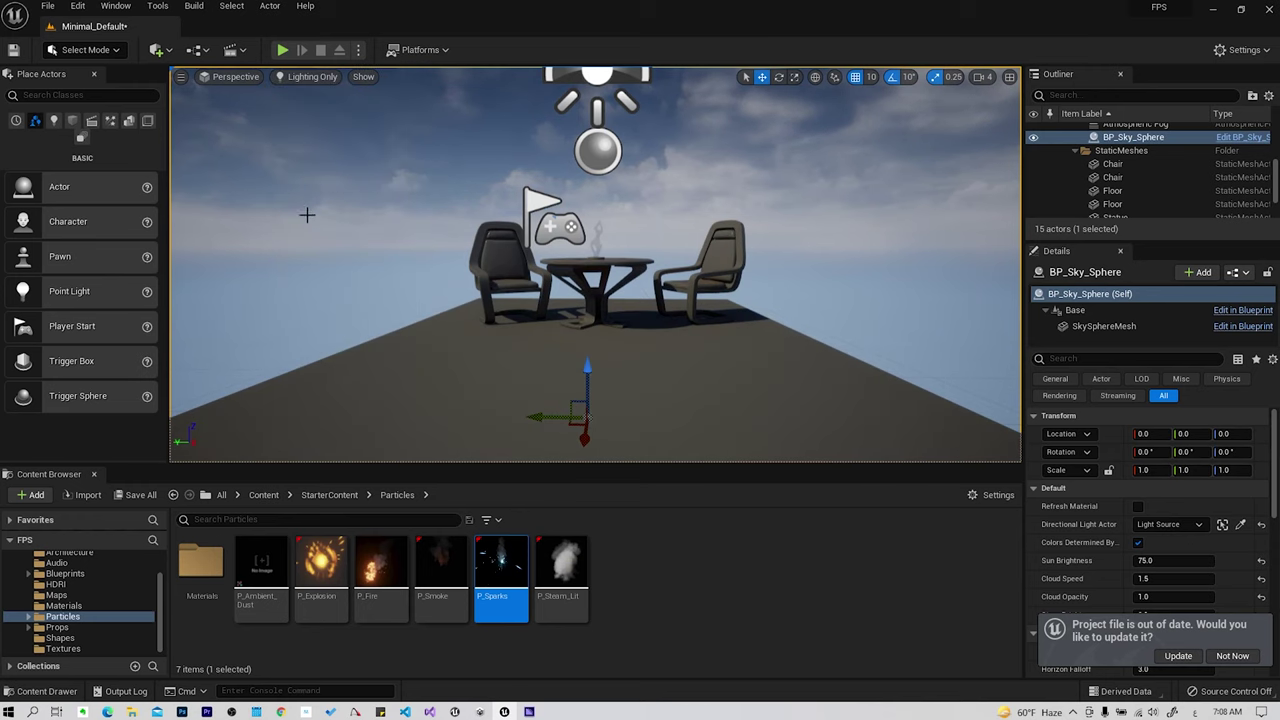
pyautogui.click(310, 80)
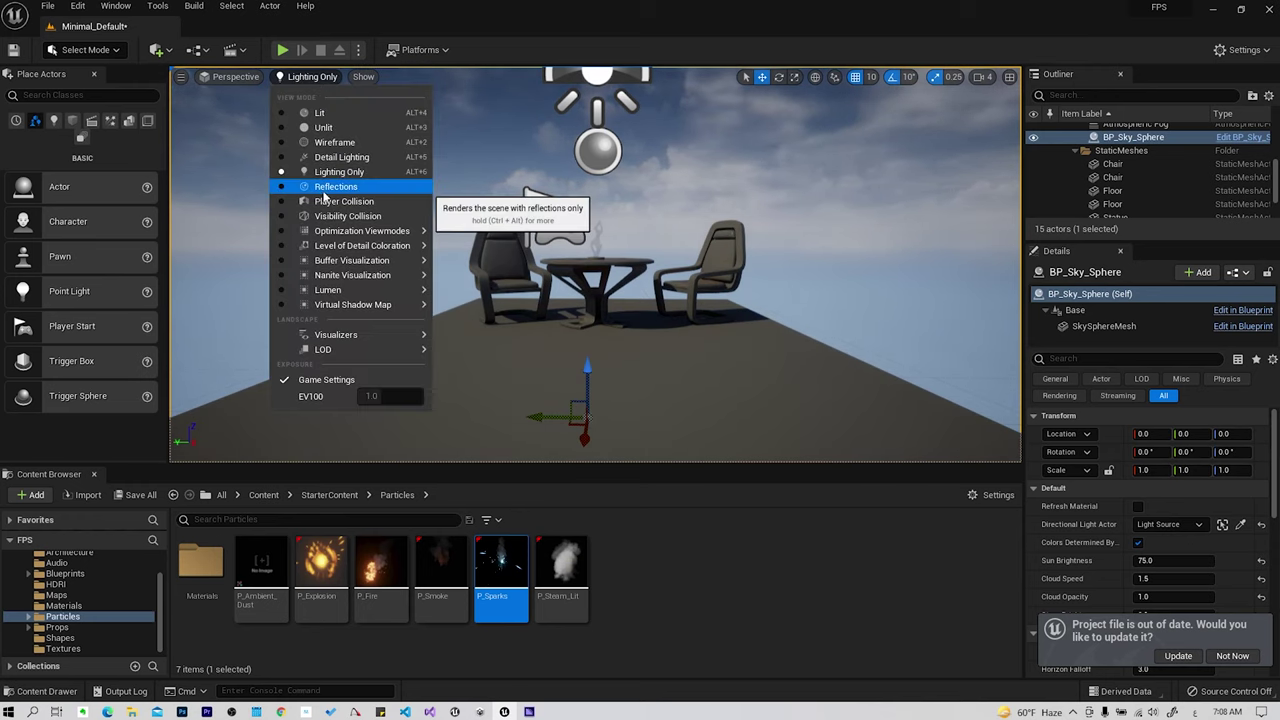
pyautogui.click(327, 188)
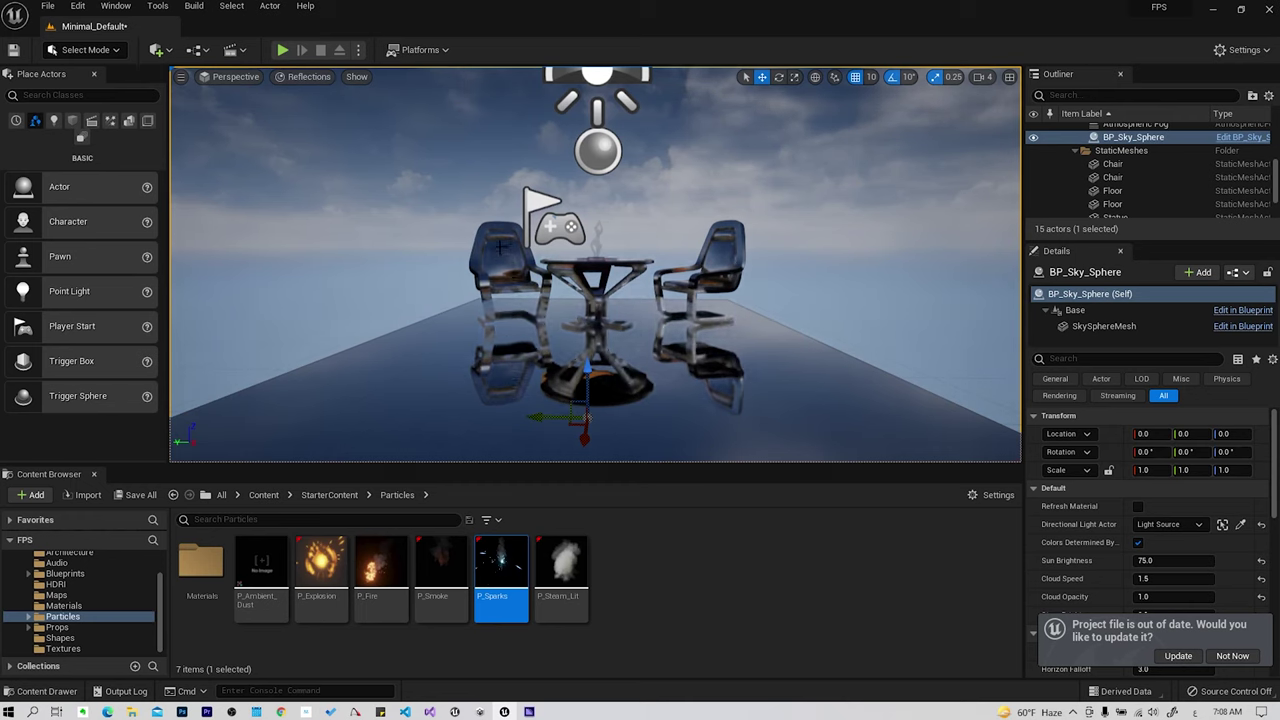
pyautogui.click(318, 78)
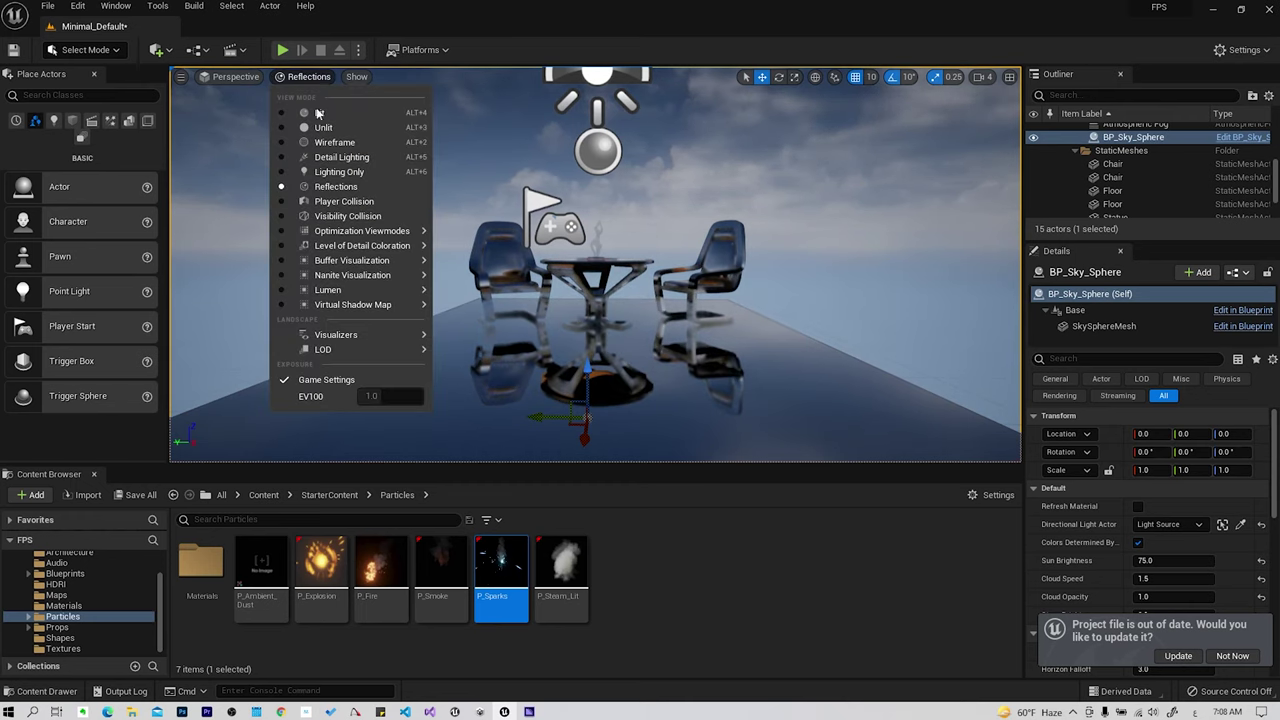
pyautogui.click(320, 203)
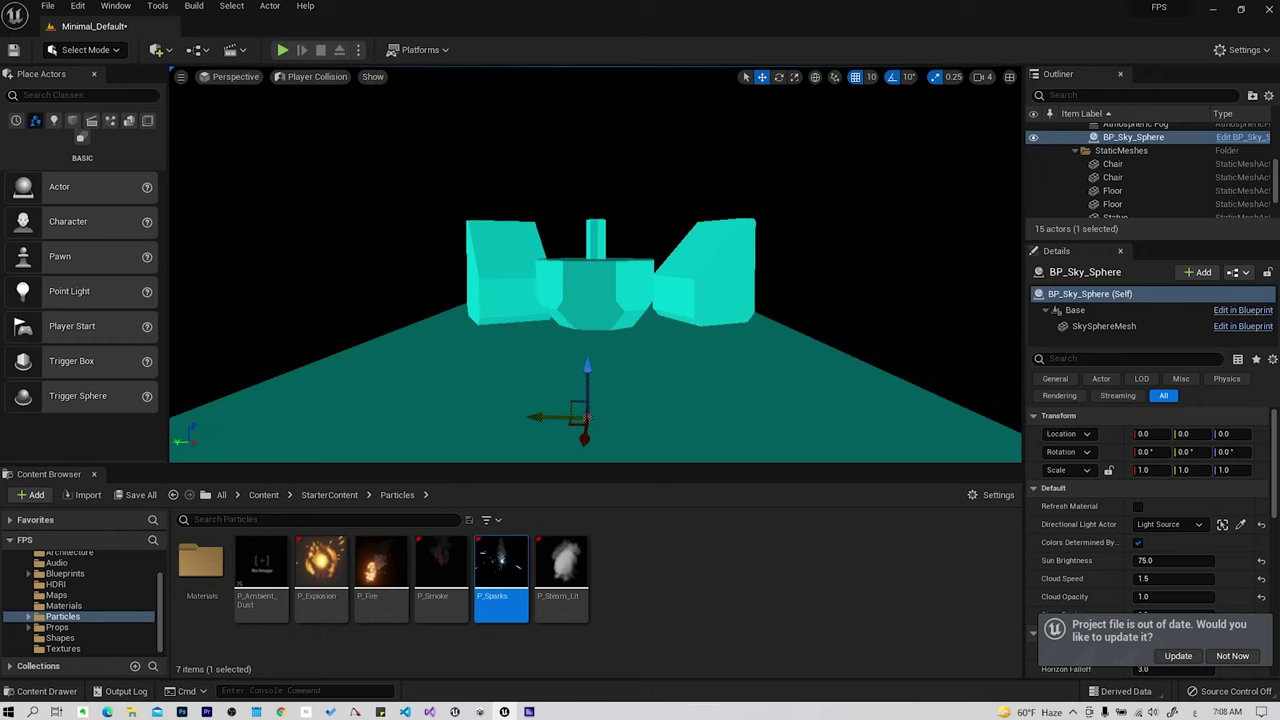
# Turn the view sideways and inspect the scene in Visibility Collision mode.
pyautogui.moveTo(587, 420); pyautogui.dragTo(520, 420)
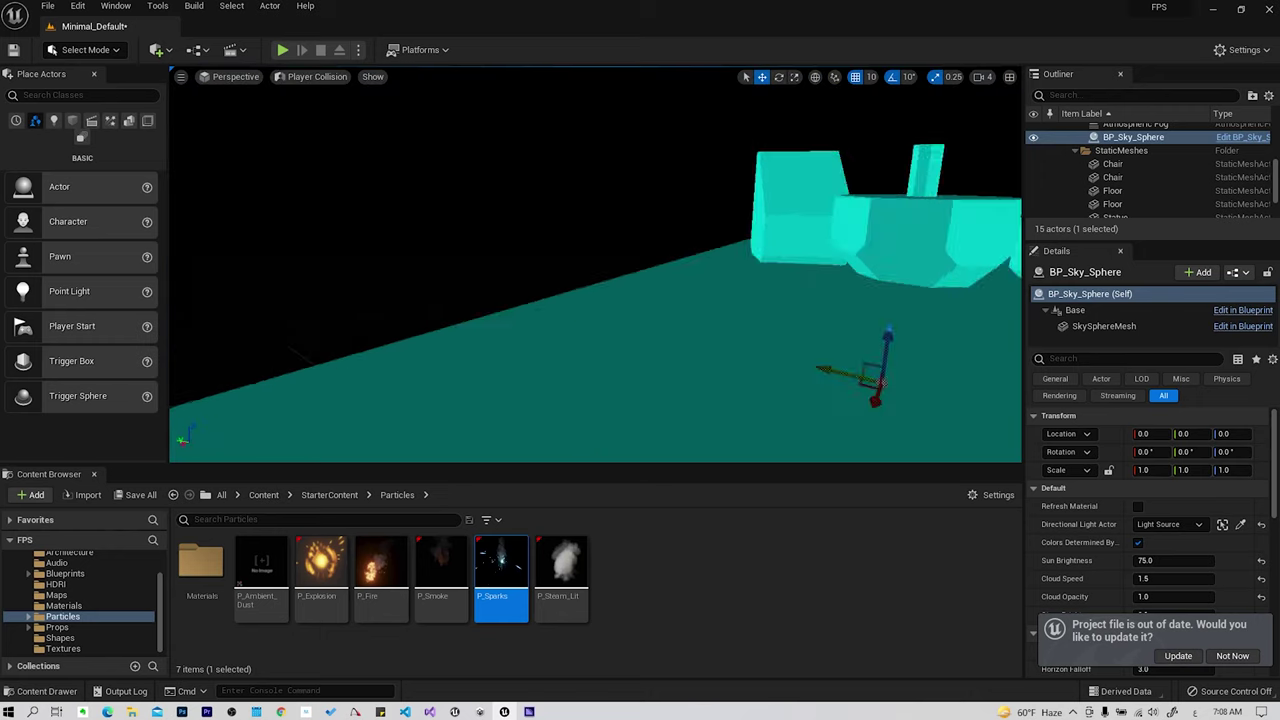
pyautogui.click(317, 76)
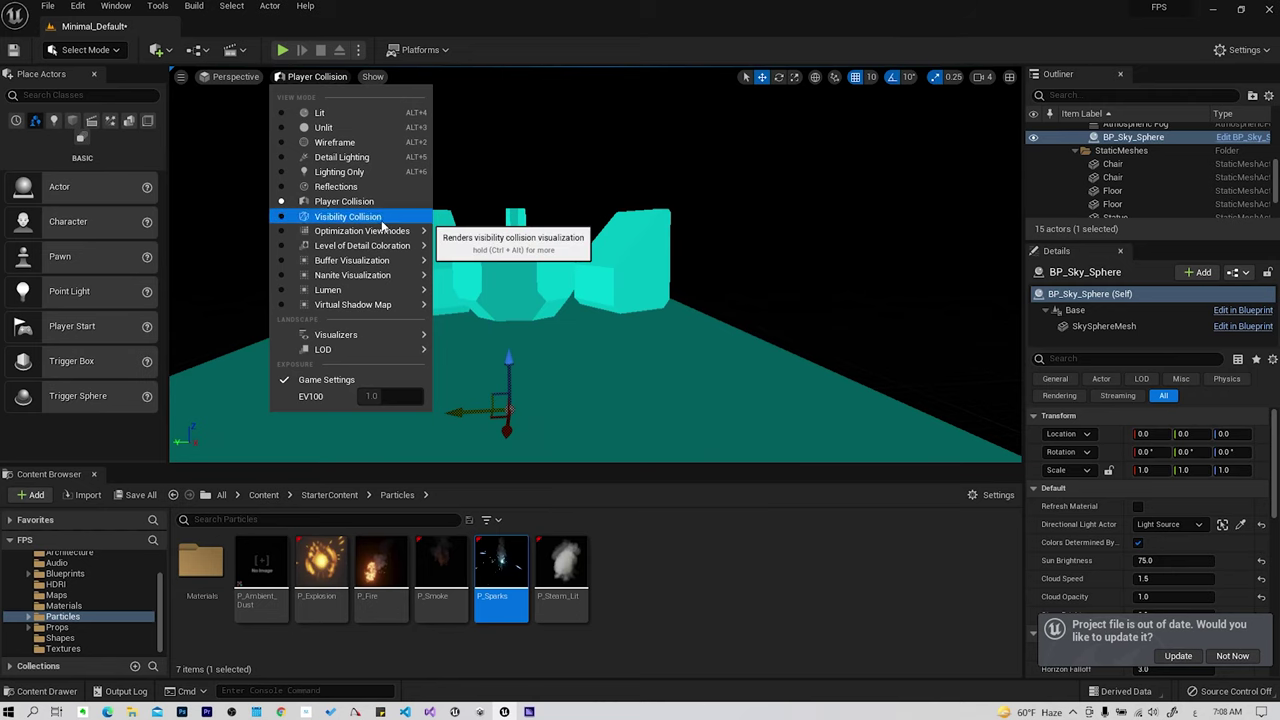
pyautogui.click(381, 217)
pyautogui.moveTo(688, 313)
pyautogui.mouseDown()
pyautogui.moveTo(600, 313)
pyautogui.moveTo(716, 323)
pyautogui.mouseUp()
# Deselect the Floor and return the viewport to Lit rendering.
pyautogui.rightClick(716, 323)
pyautogui.click(443, 301)
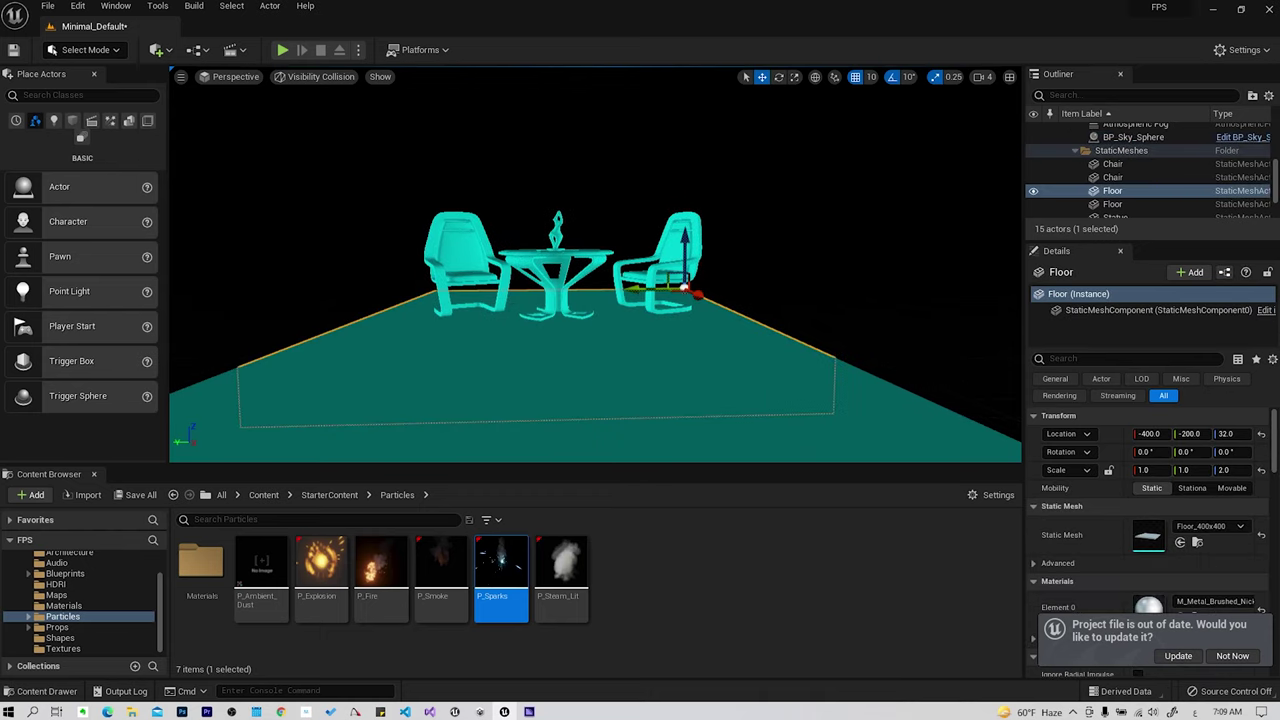
pyautogui.click(302, 324)
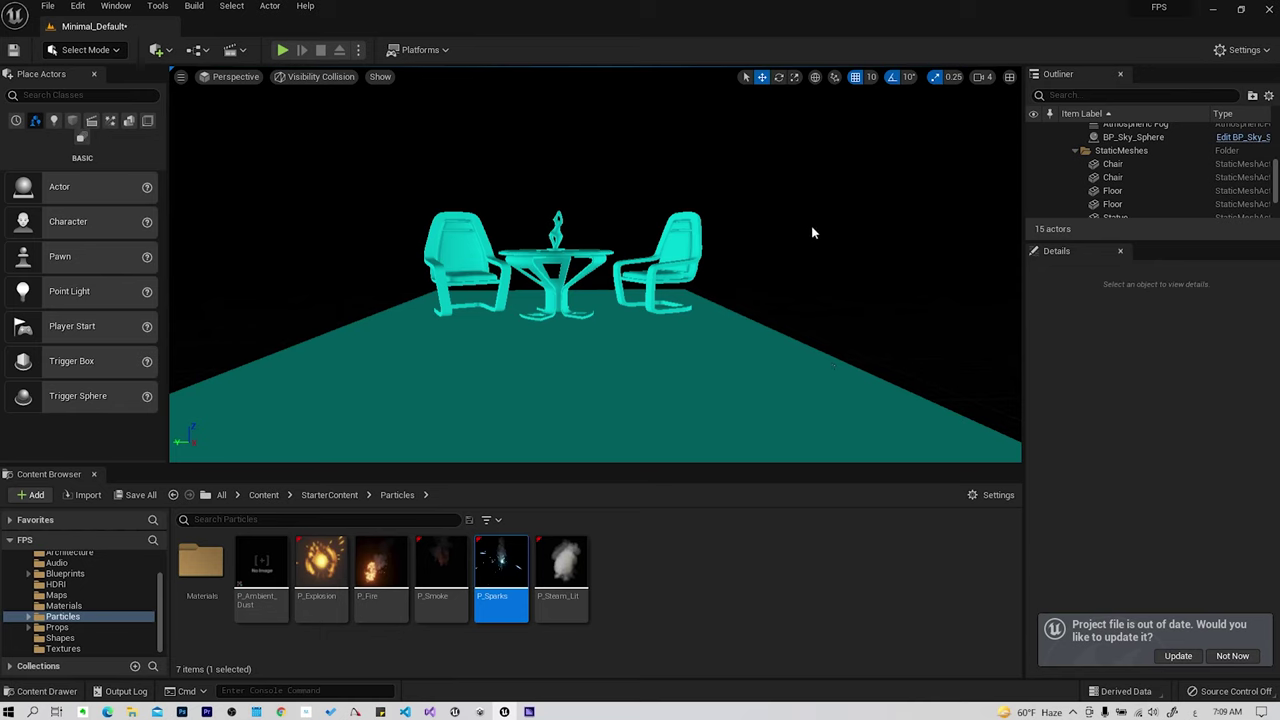
pyautogui.click(326, 81)
pyautogui.moveTo(358, 354)
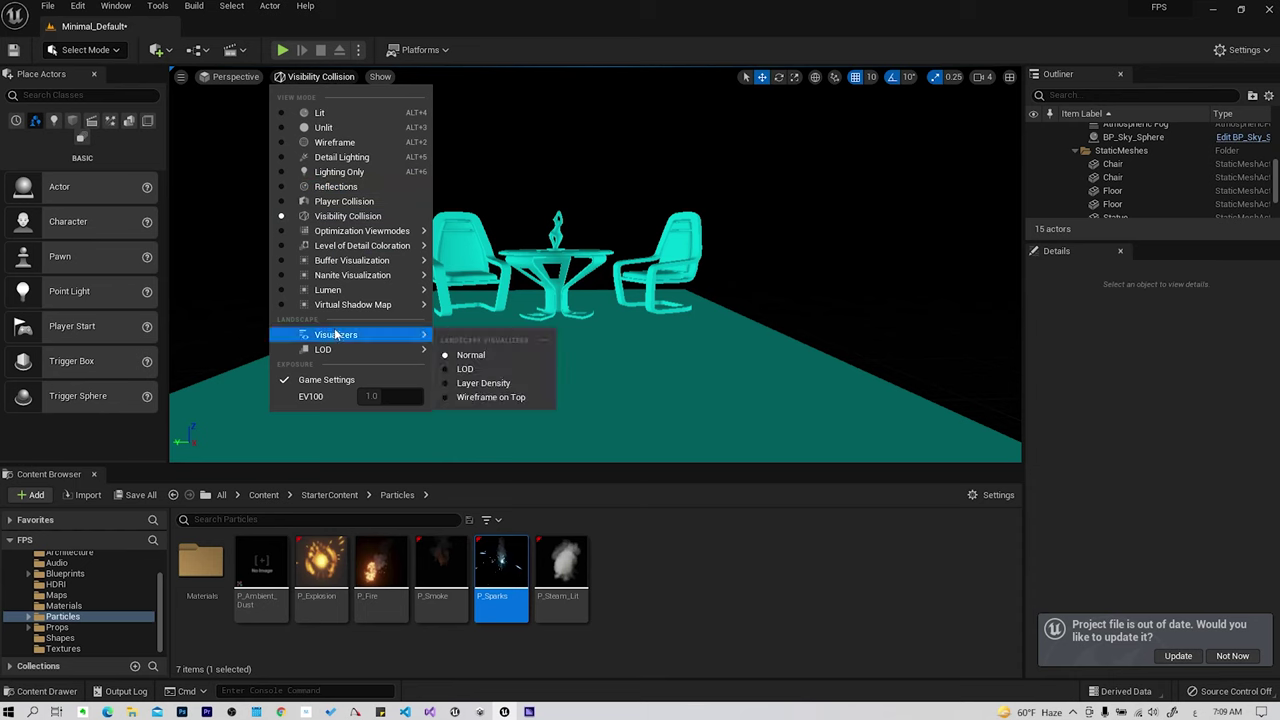
pyautogui.click(337, 113)
pyautogui.click(323, 77)
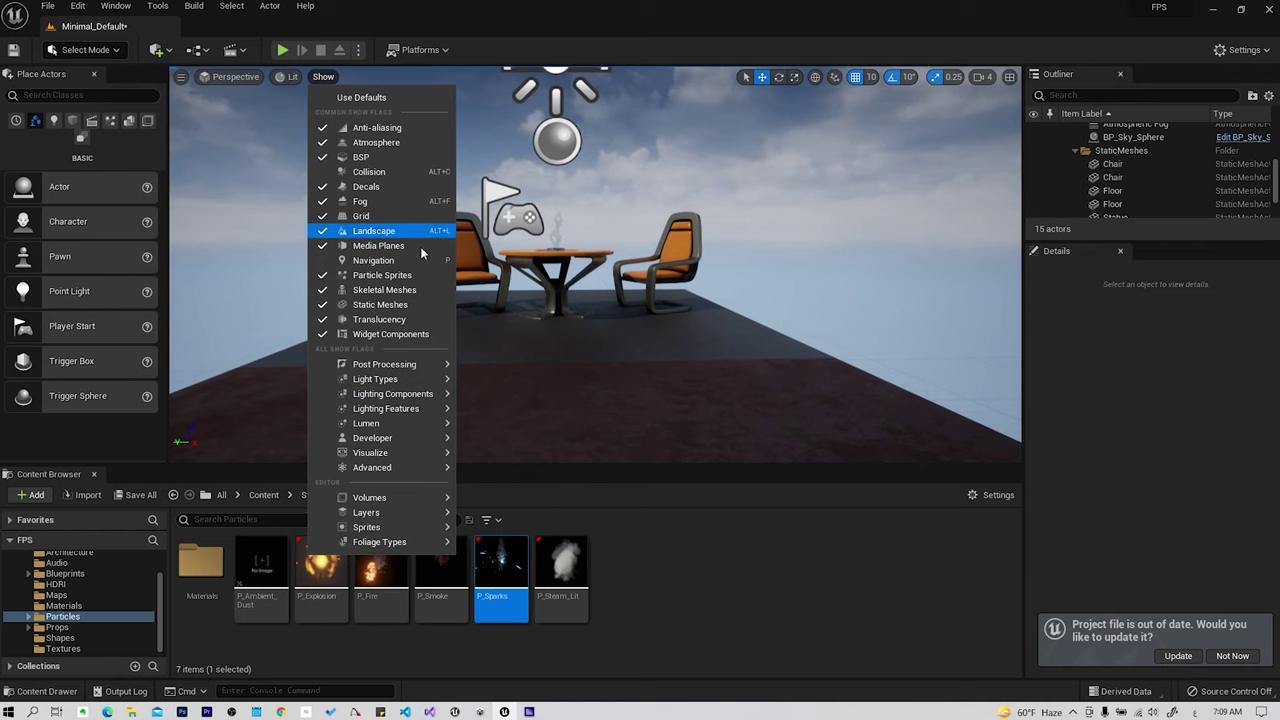
# Hide the viewport grid, then turn it back on.
pyautogui.click(629, 335)
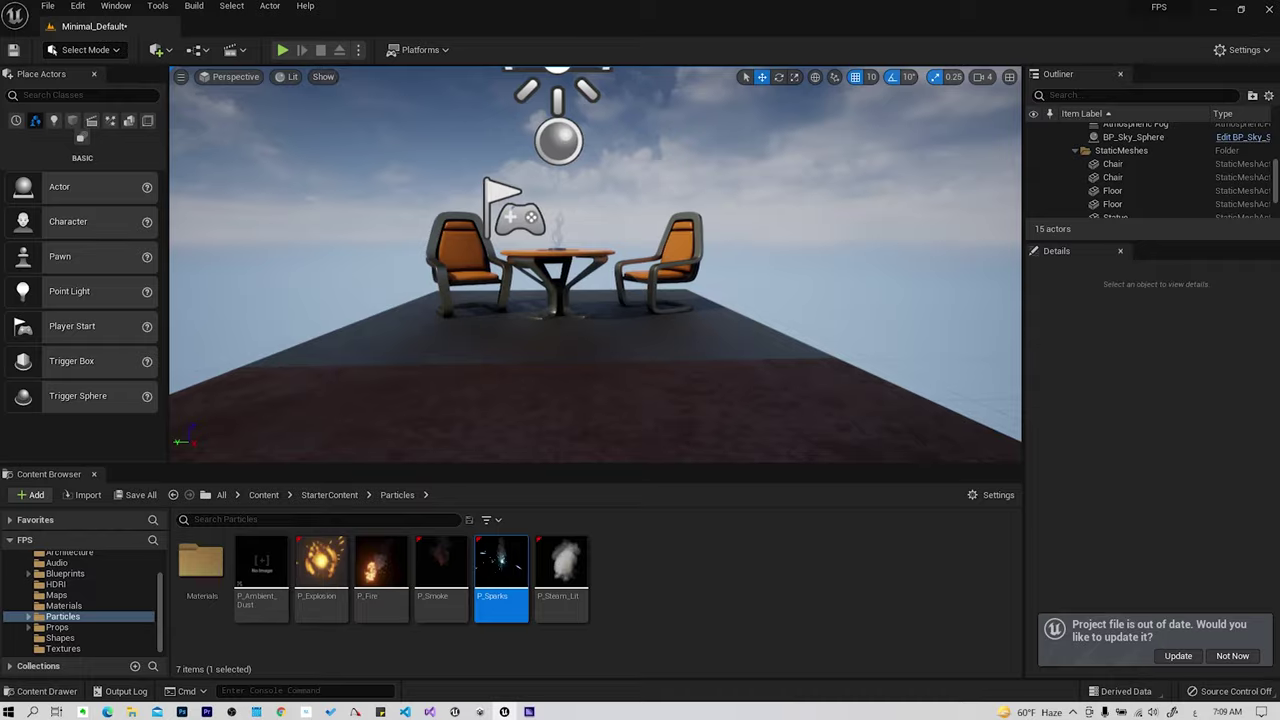
pyautogui.moveTo(629, 335); pyautogui.dragTo(560, 360)
pyautogui.rightClick(545, 327)
pyautogui.click(627, 297)
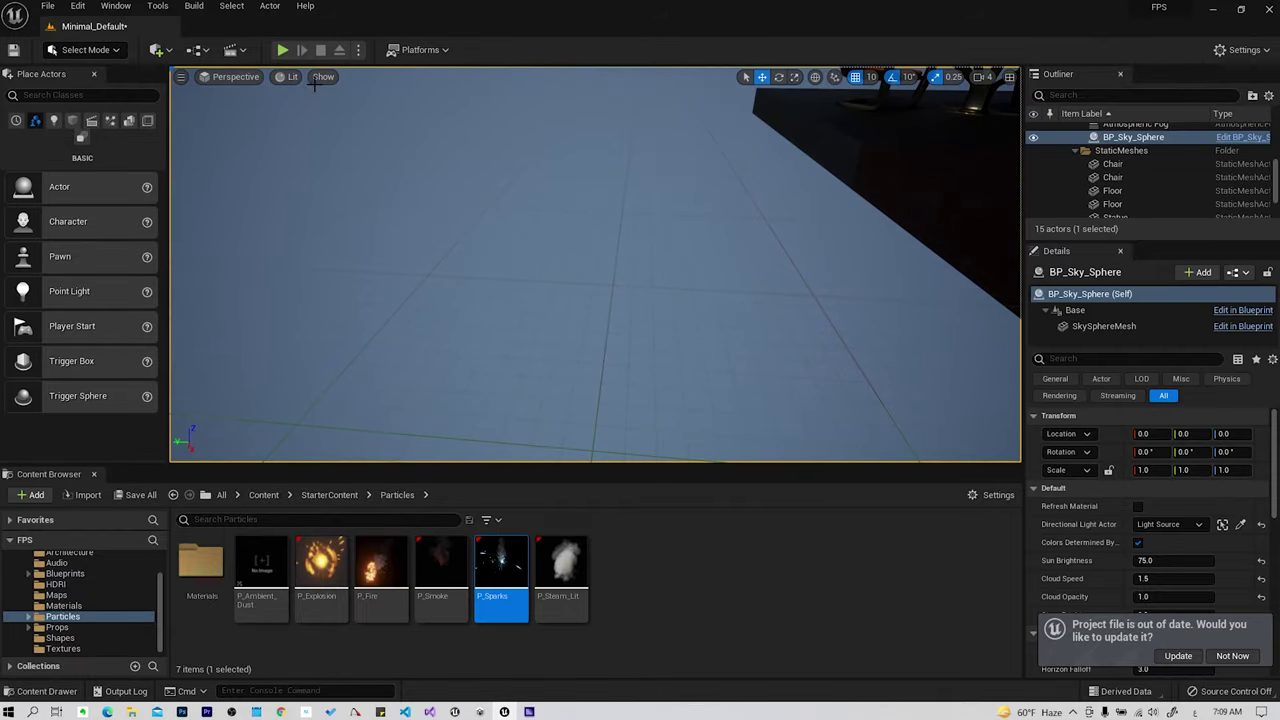
pyautogui.click(316, 80)
pyautogui.click(381, 217)
pyautogui.click(323, 76)
pyautogui.click(366, 217)
pyautogui.moveTo(366, 217)
pyautogui.mouseDown(button='right')
pyautogui.moveTo(366, 260)
pyautogui.moveTo(470, 240)
pyautogui.mouseUp(button='right')
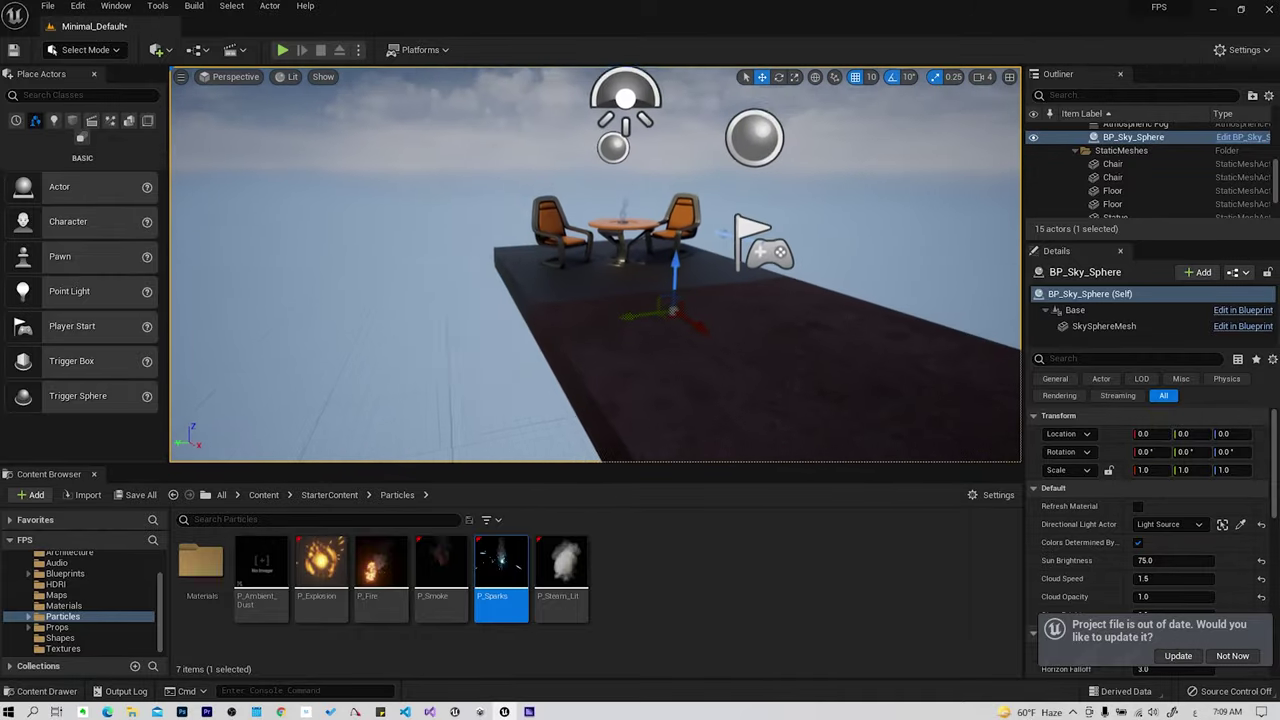
# Select the front Floor slab and switch to the Translate tool.
pyautogui.rightClick(612, 210)
pyautogui.click(541, 139)
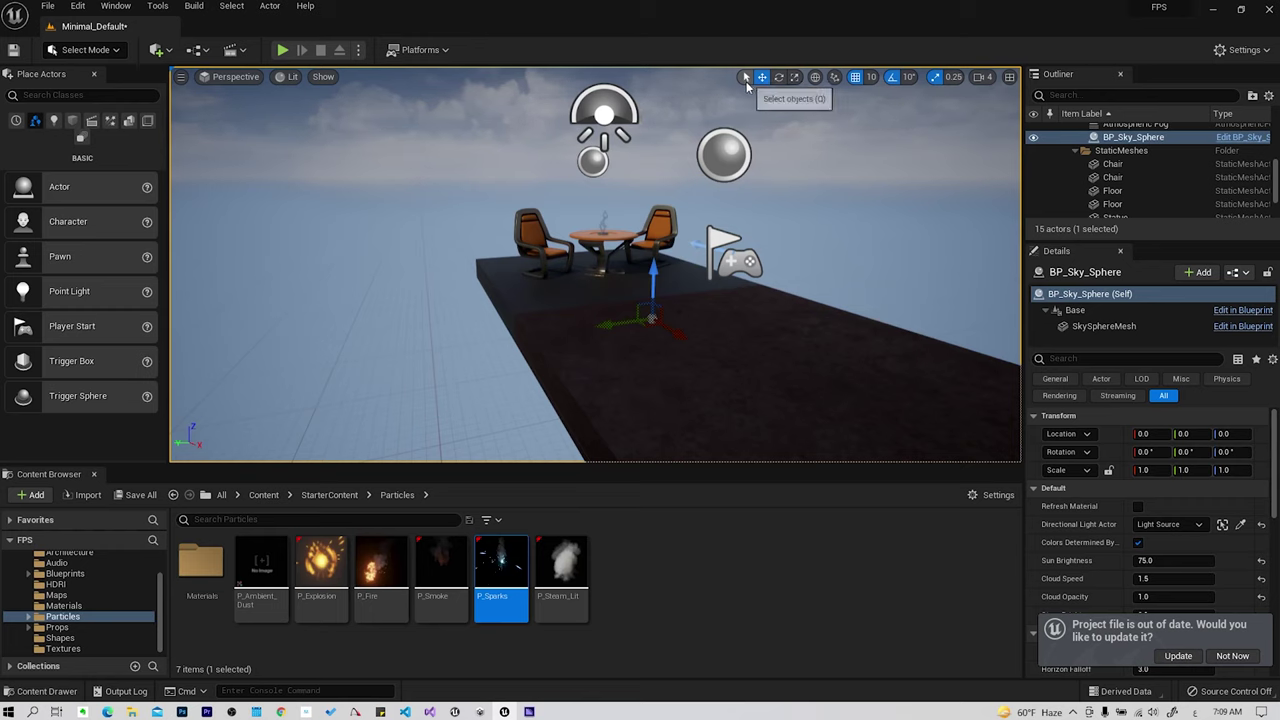
pyautogui.click(745, 78)
pyautogui.click(672, 378)
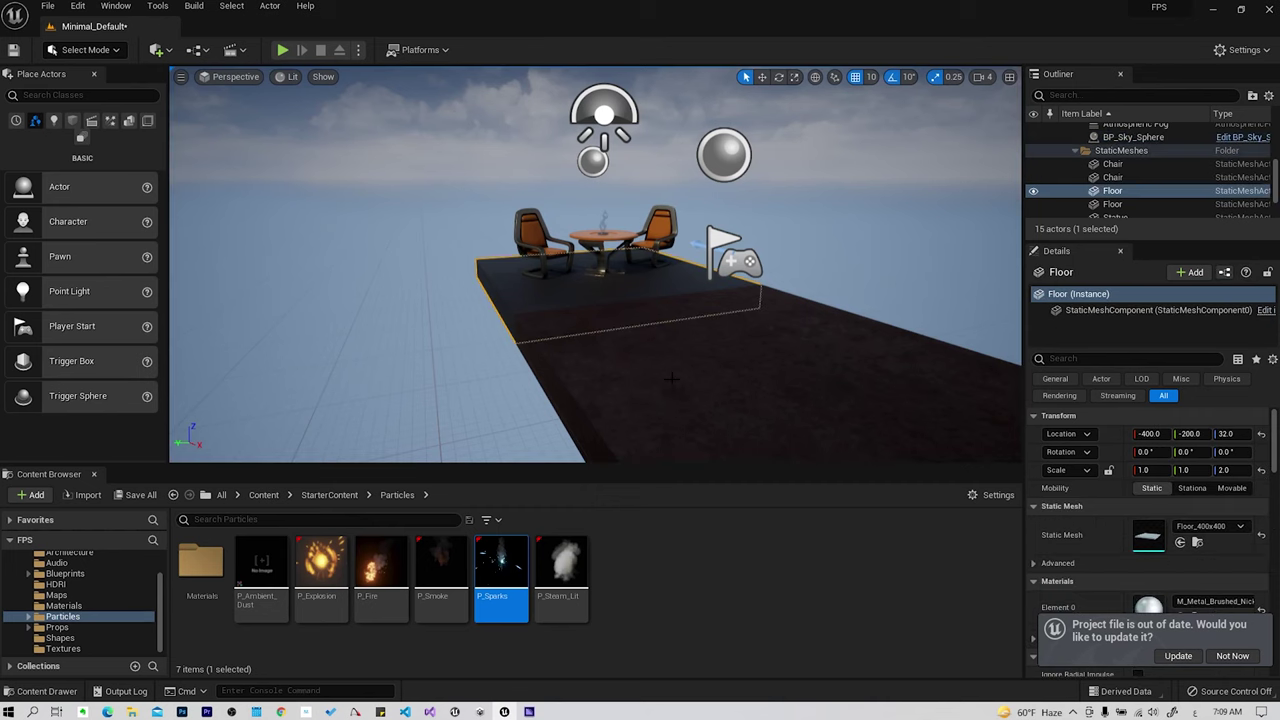
pyautogui.click(672, 378)
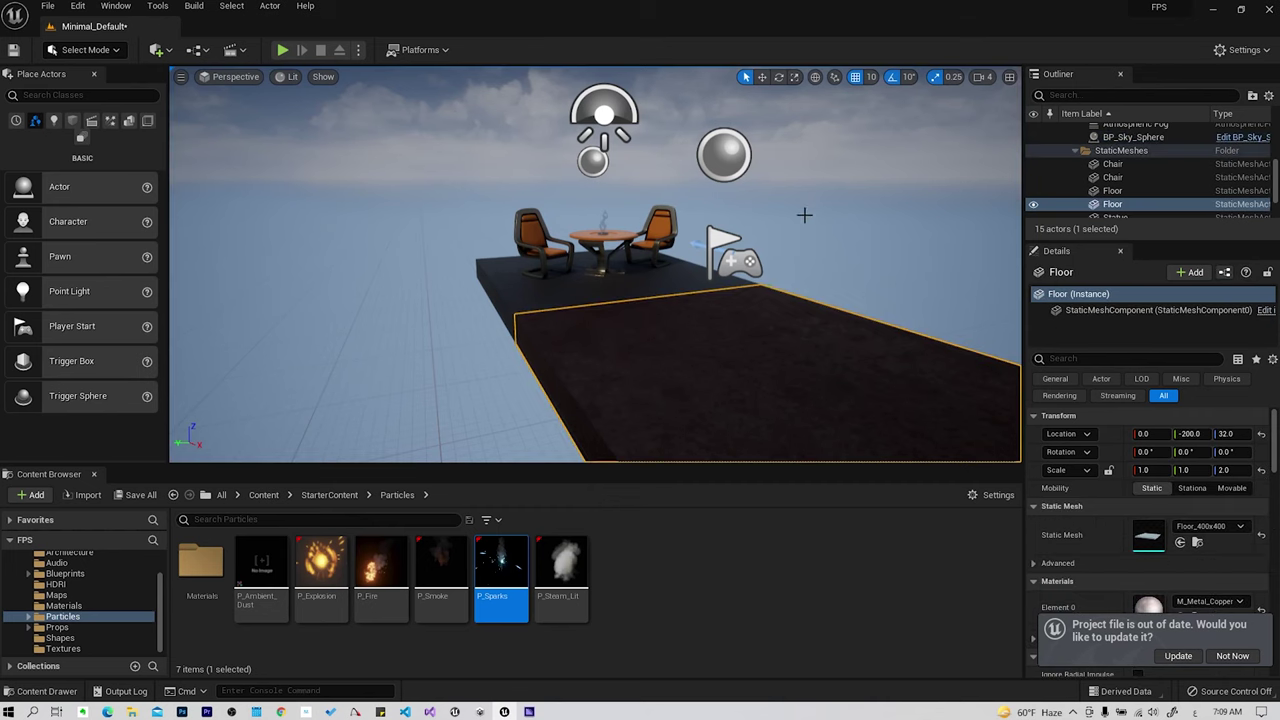
pyautogui.click(765, 80)
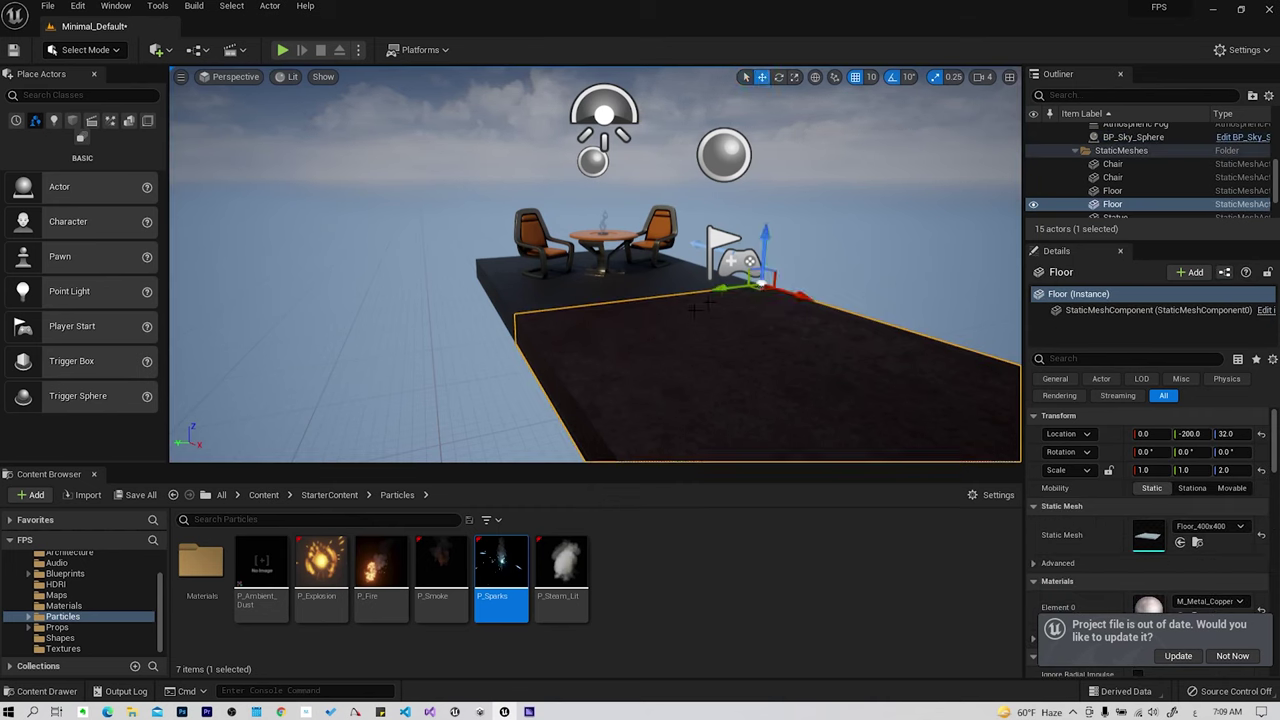
pyautogui.scroll(2, 77, 588)
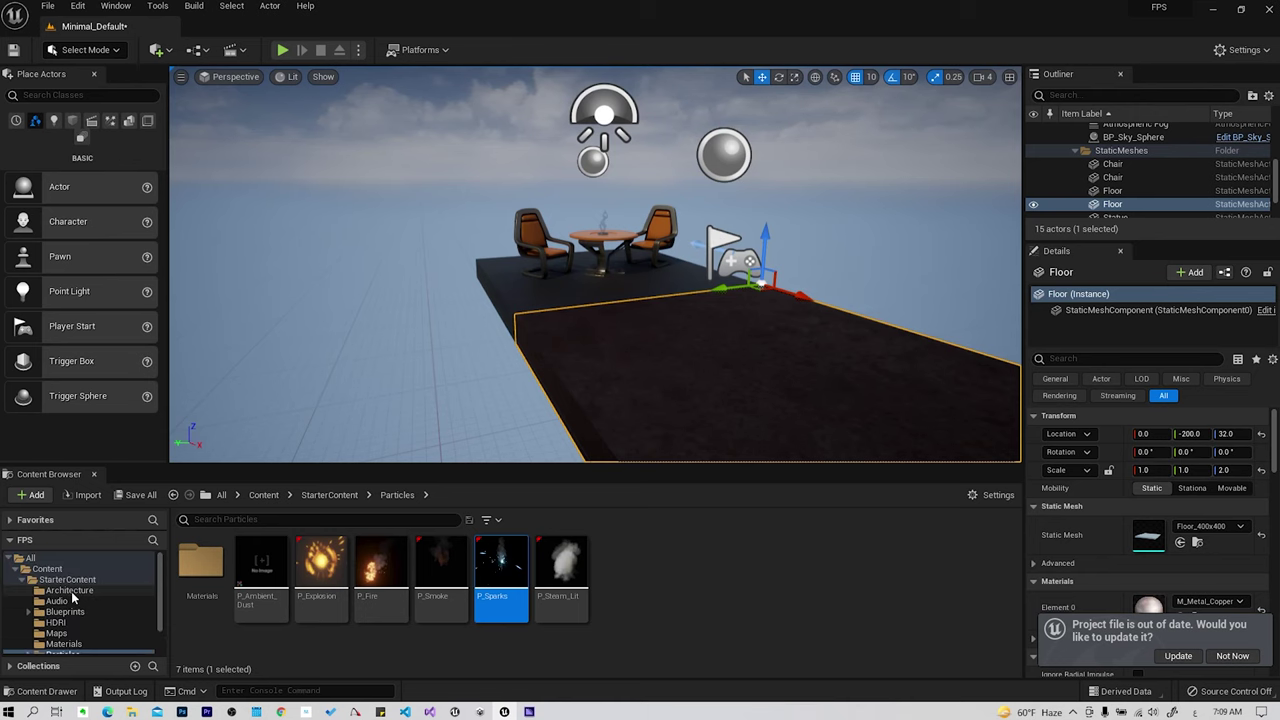
# Drag Pillar_50x500 from StarterContent Architecture beside the table platform at 250, 70, 30.
pyautogui.click(69, 590)
pyautogui.moveTo(261, 565); pyautogui.dragTo(727, 388)
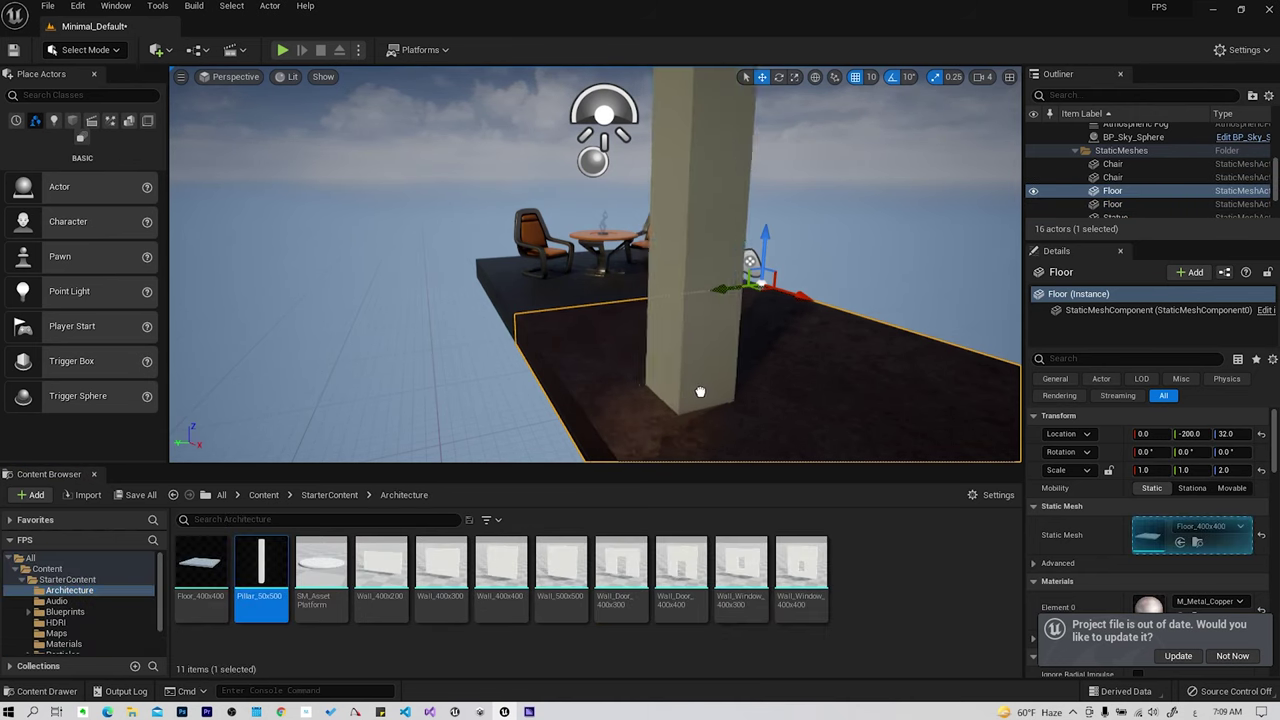
pyautogui.moveTo(727, 388); pyautogui.dragTo(858, 327, button='right')
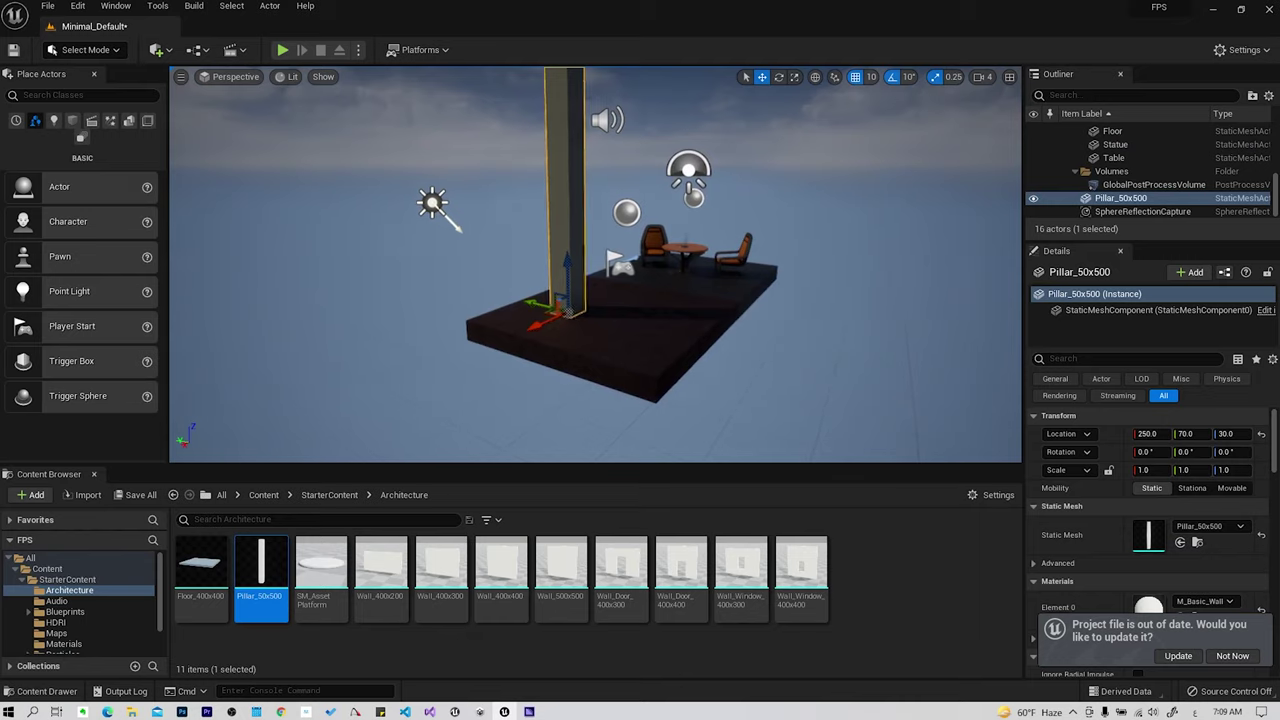
pyautogui.moveTo(638, 318); pyautogui.dragTo(640, 300, button='right')
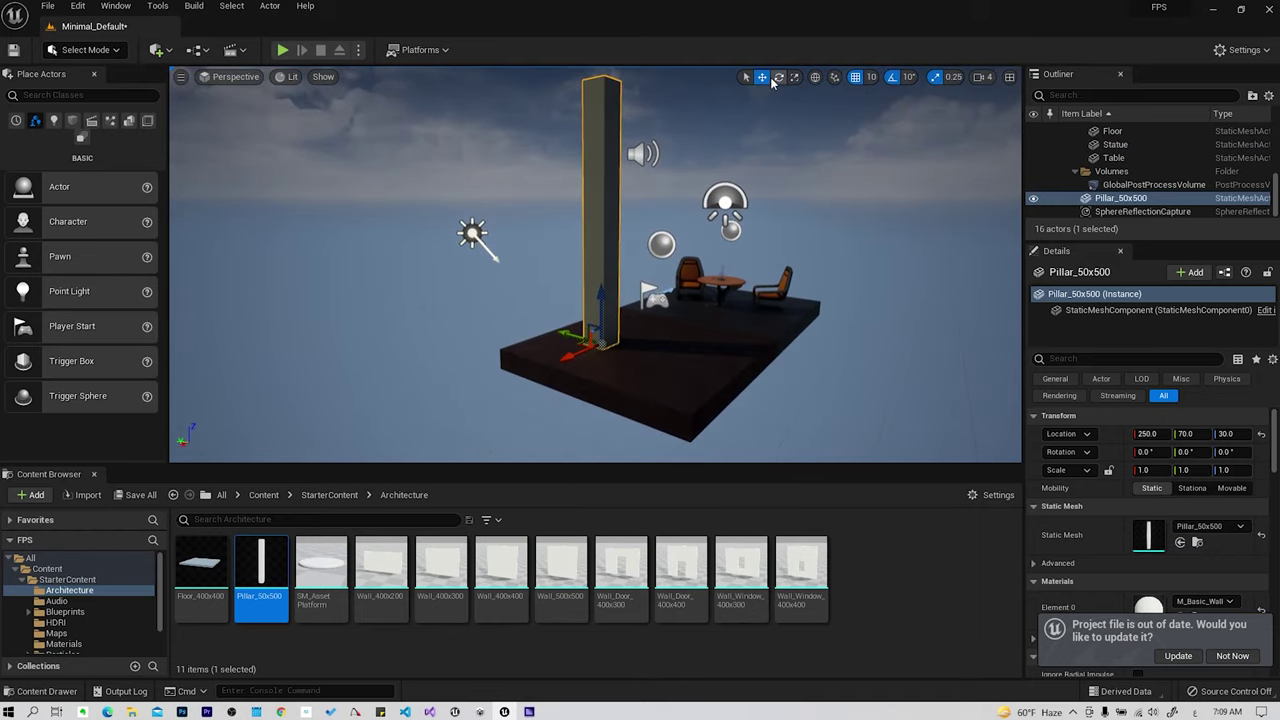
pyautogui.hotkey('ctrl', 'alt')
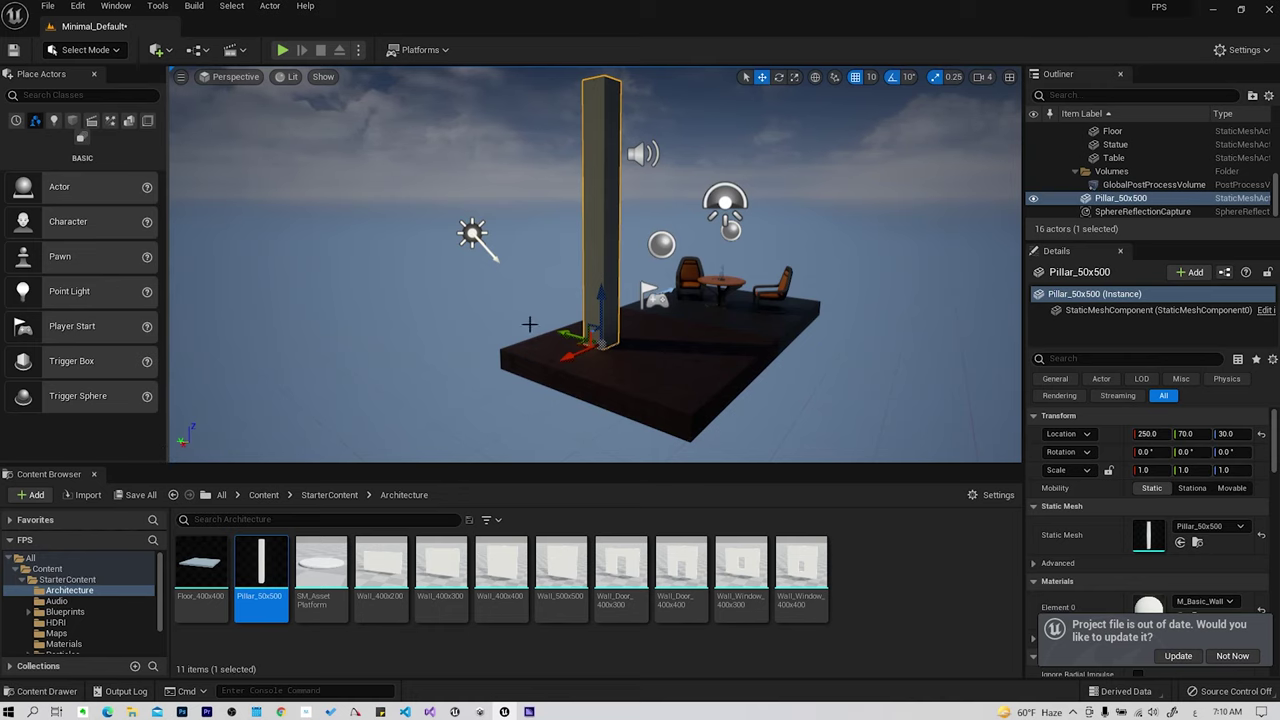
# Zoom out and test moving the pillar up and along X, undoing both moves.
pyautogui.moveTo(197, 447); pyautogui.dragTo(197, 460, button='right')
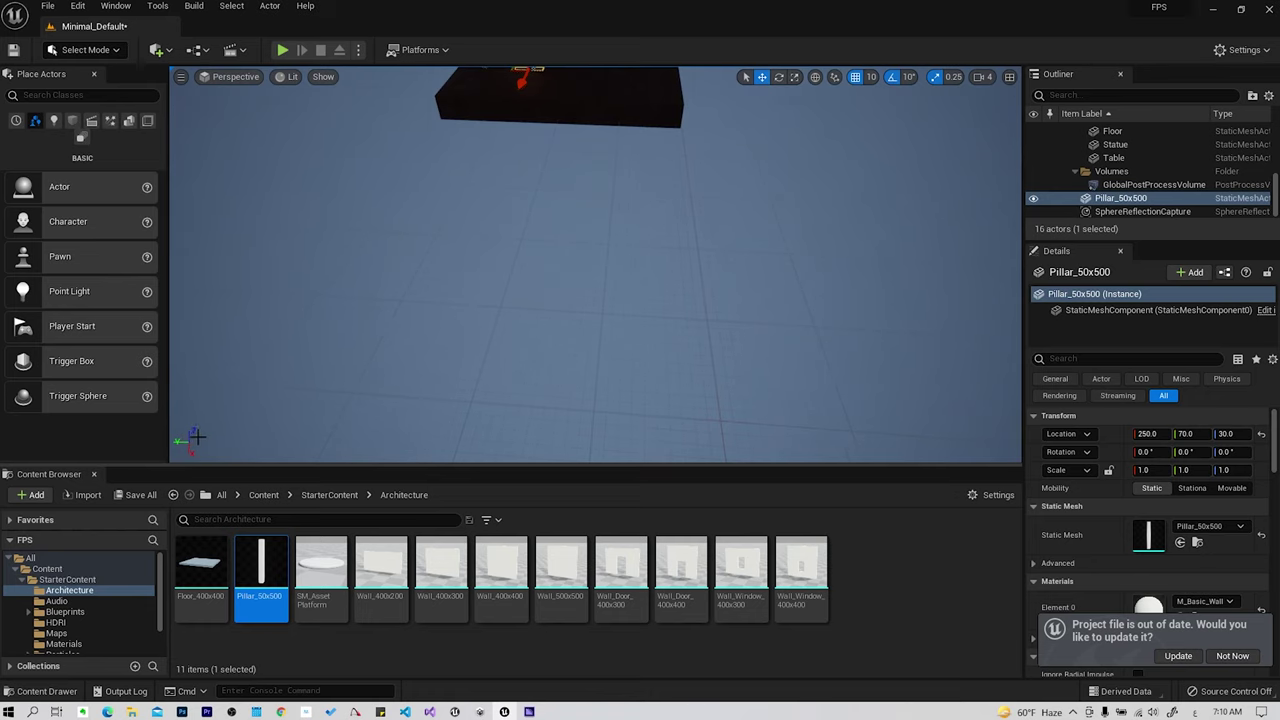
pyautogui.moveTo(446, 260); pyautogui.dragTo(450, 226, button='right')
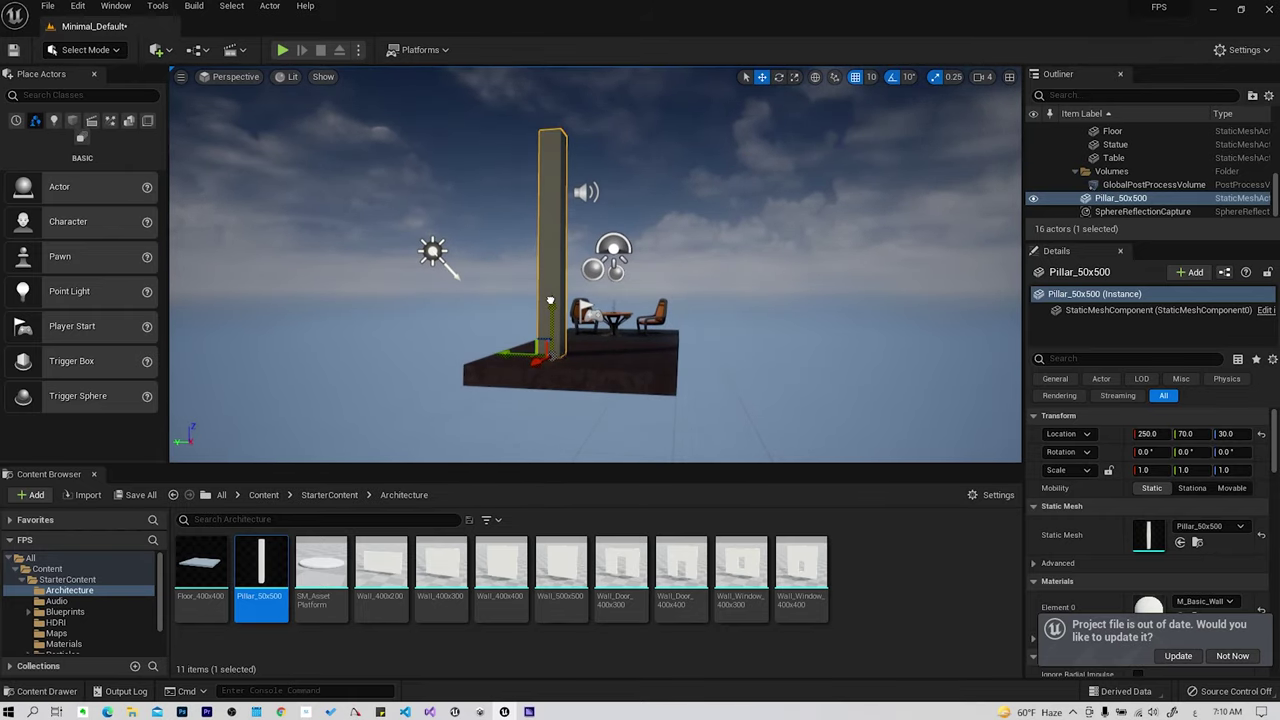
pyautogui.moveTo(550, 300); pyautogui.dragTo(552, 190)
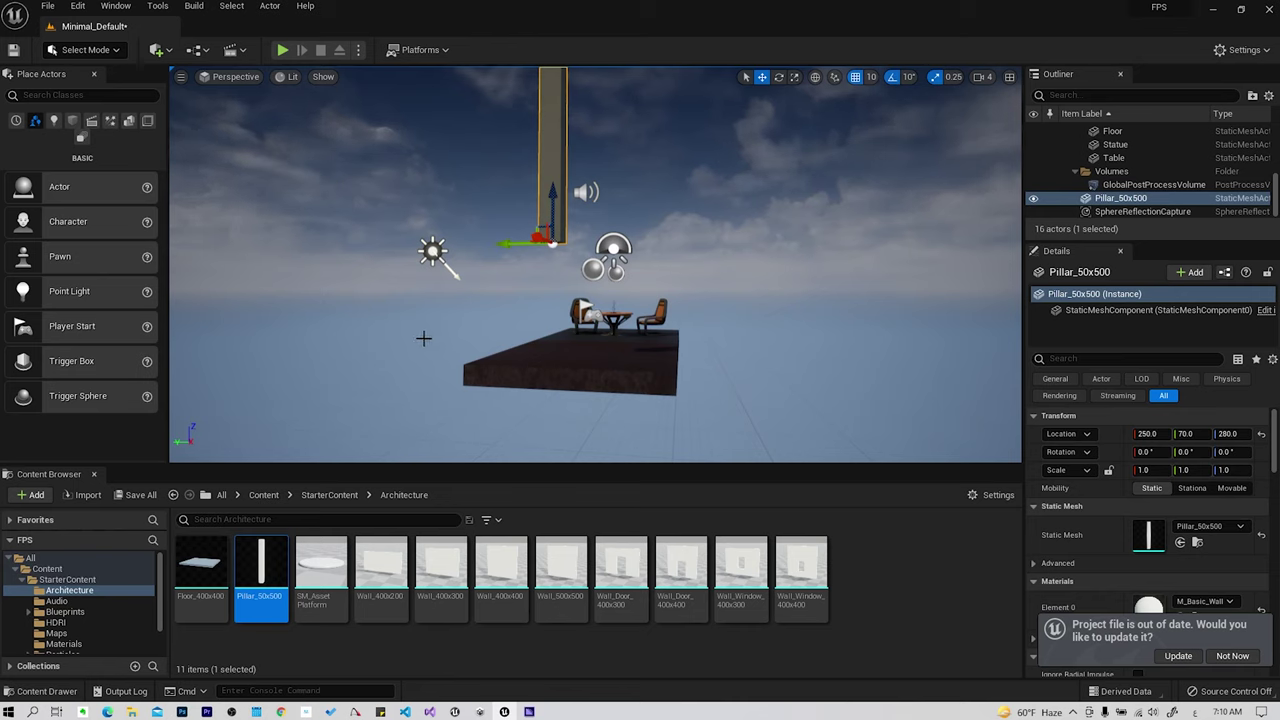
pyautogui.hotkey('ctrl', 'z')
pyautogui.moveTo(537, 362)
pyautogui.mouseDown()
pyautogui.moveTo(509, 387)
pyautogui.moveTo(547, 369)
pyautogui.moveTo(490, 347)
pyautogui.moveTo(263, 349)
pyautogui.moveTo(723, 391)
pyautogui.moveTo(526, 397)
pyautogui.mouseUp()
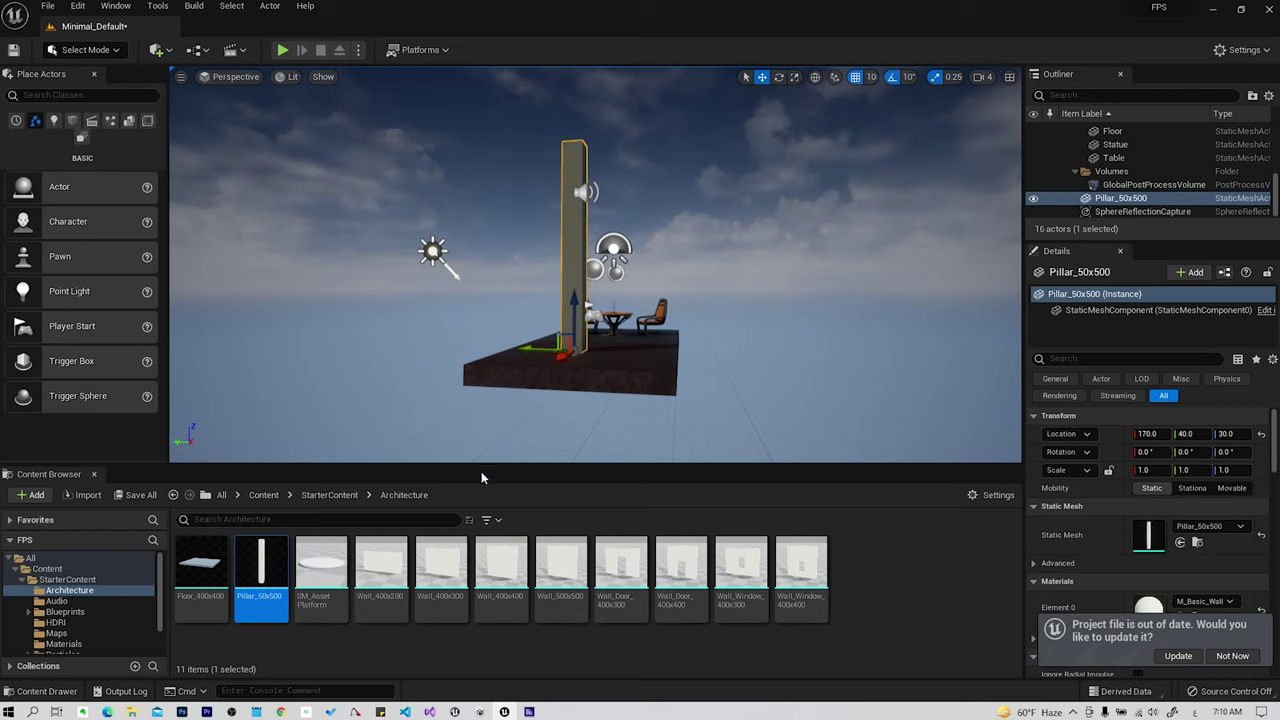
pyautogui.hotkey('ctrl', 'z')
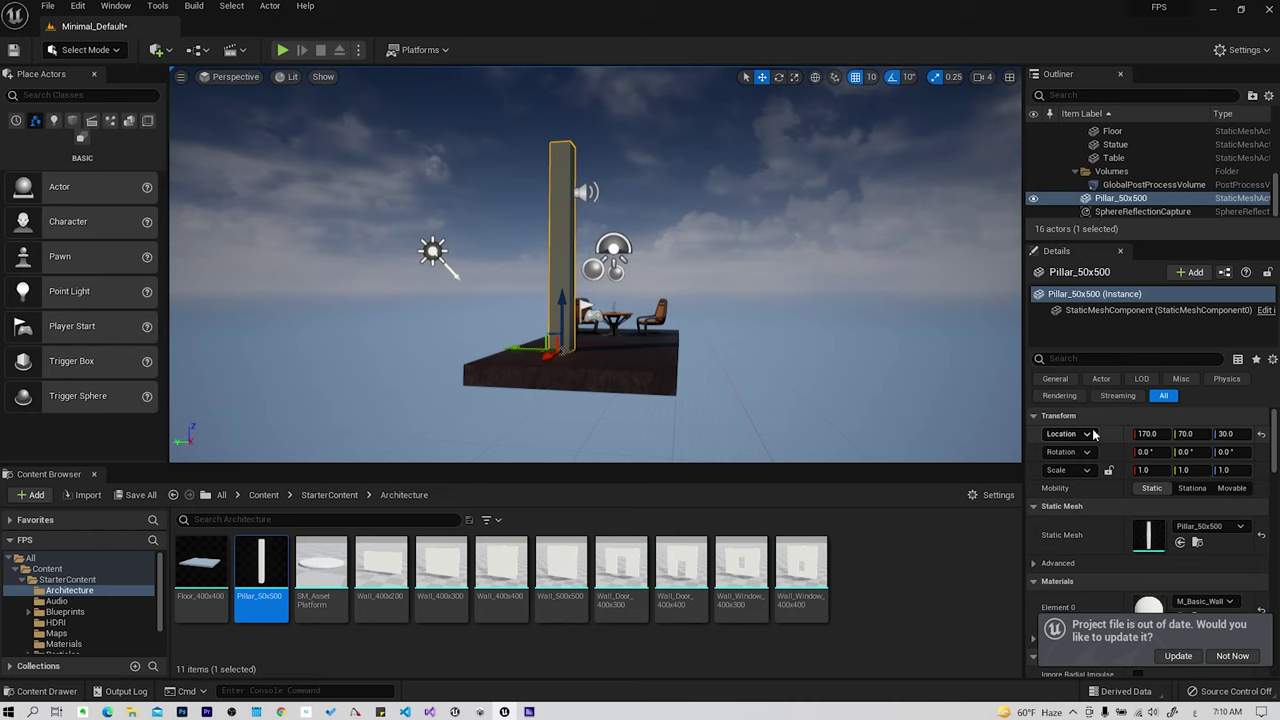
# Set the pillar's Location X to 200.
pyautogui.click(1147, 433)
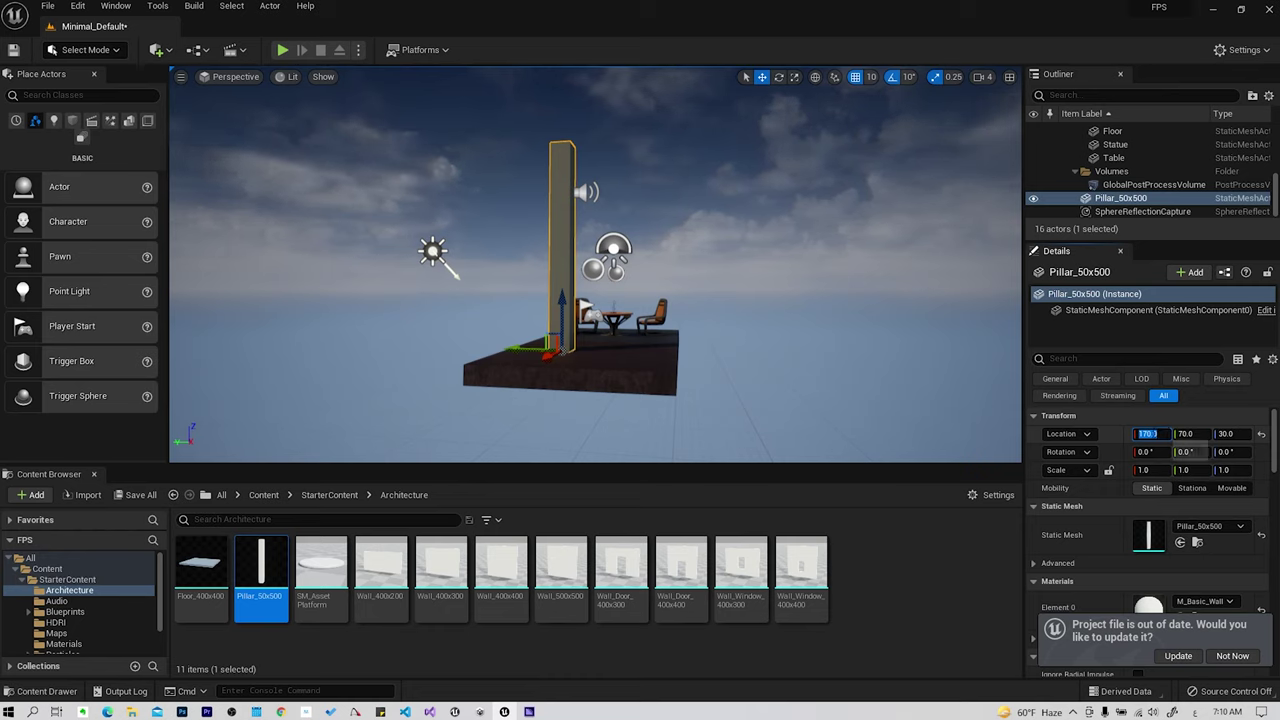
pyautogui.write('200')
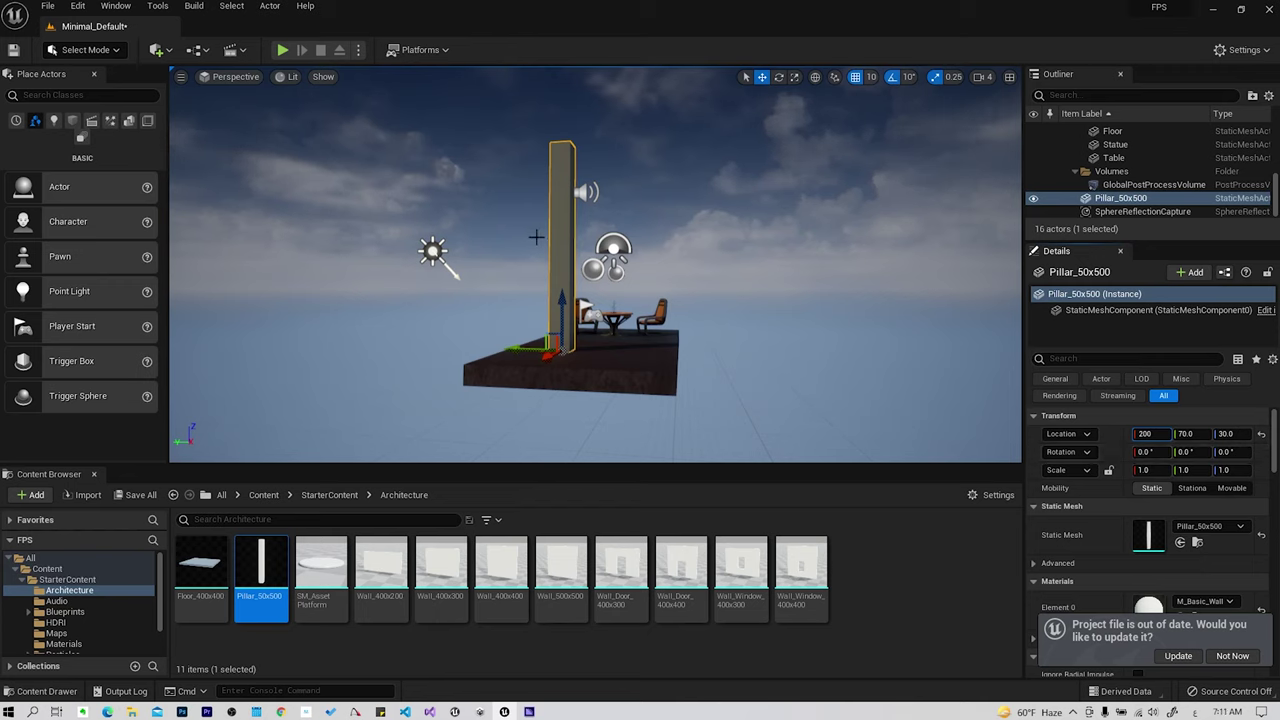
pyautogui.press('Return')
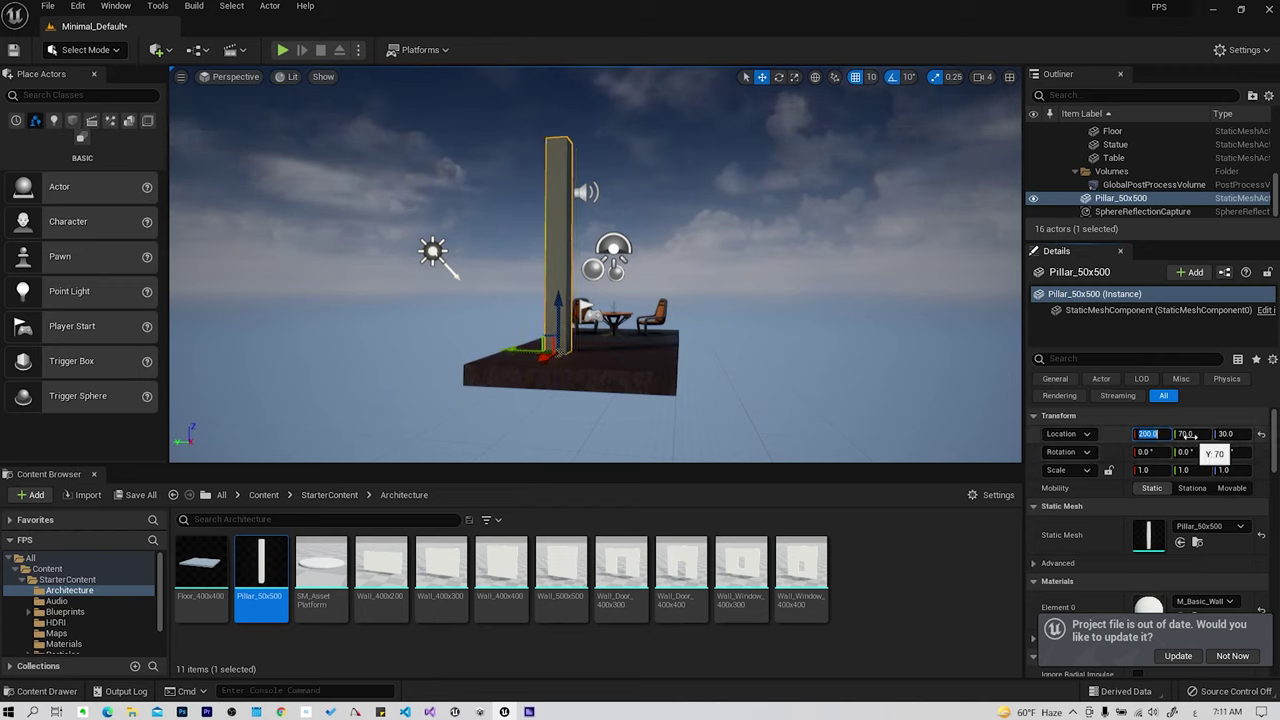
# With the rotate tool, fly closer, reselect the pillar and test rotating it, ending at 0, 0, 0.
pyautogui.click(780, 80)
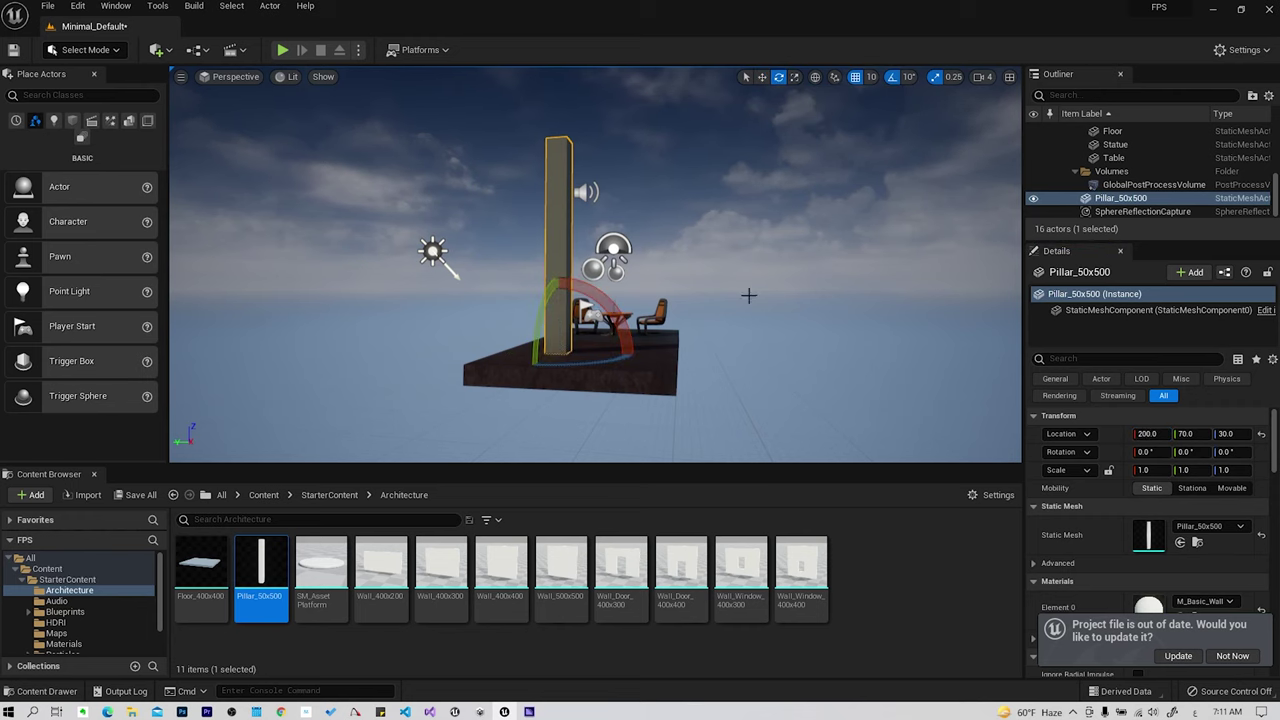
pyautogui.moveTo(700, 311)
pyautogui.mouseDown(button='right')
pyautogui.moveTo(700, 300)
pyautogui.moveTo(703, 313)
pyautogui.mouseUp(button='right')
pyautogui.rightClick(703, 313)
pyautogui.click(617, 267)
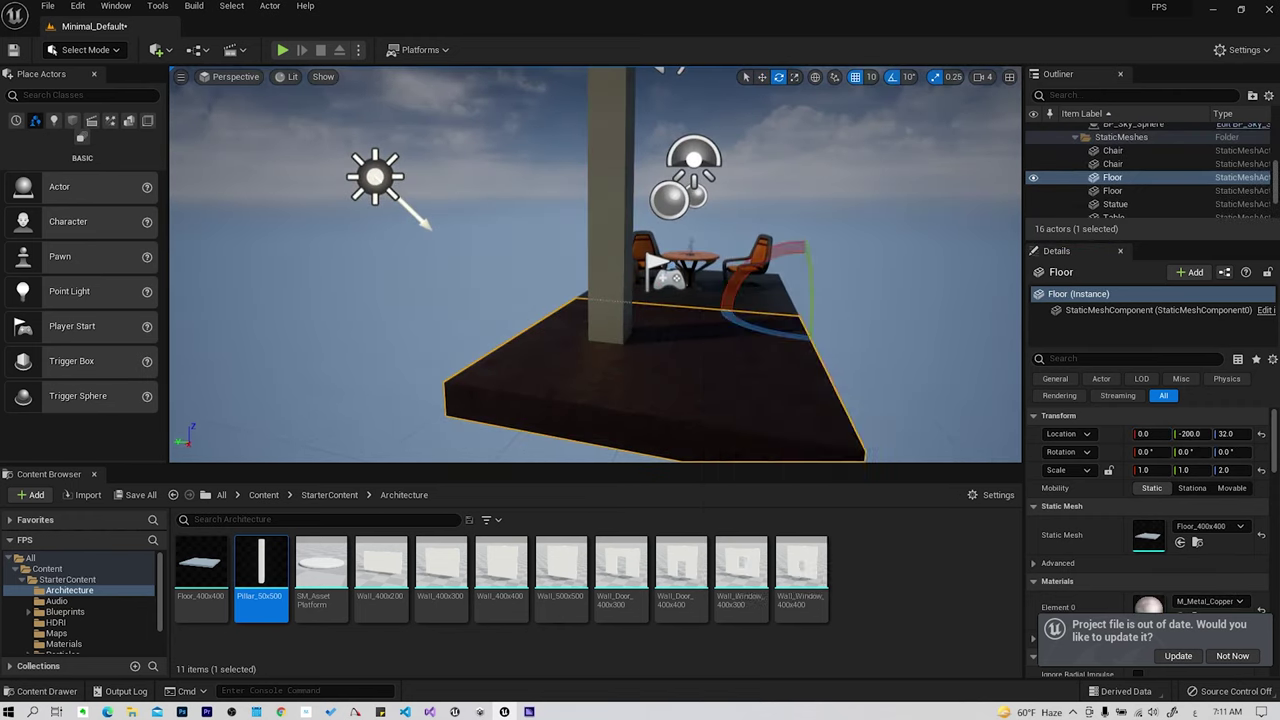
pyautogui.click(630, 270)
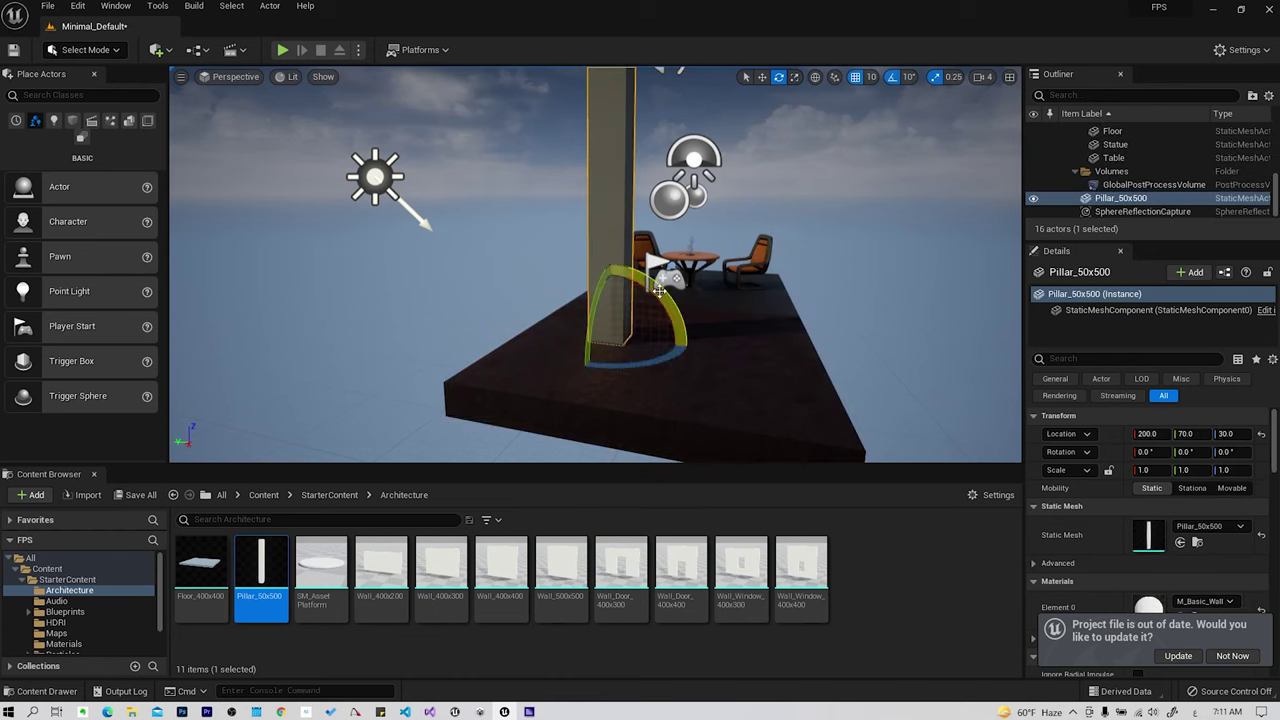
pyautogui.moveTo(659, 290)
pyautogui.mouseDown()
pyautogui.moveTo(560, 300)
pyautogui.moveTo(659, 290)
pyautogui.mouseUp()
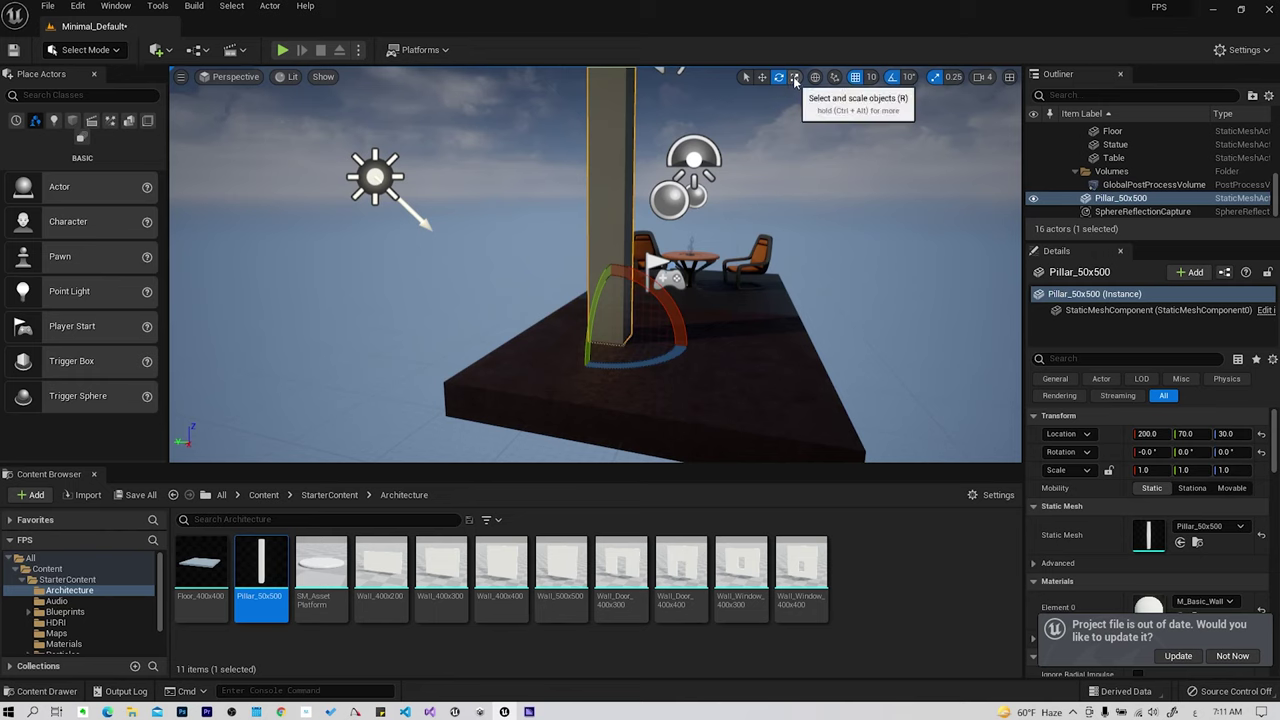
# Try scaling the pillar uniformly and along Y, then undo to keep scale 1, 1, 1.
pyautogui.click(795, 79)
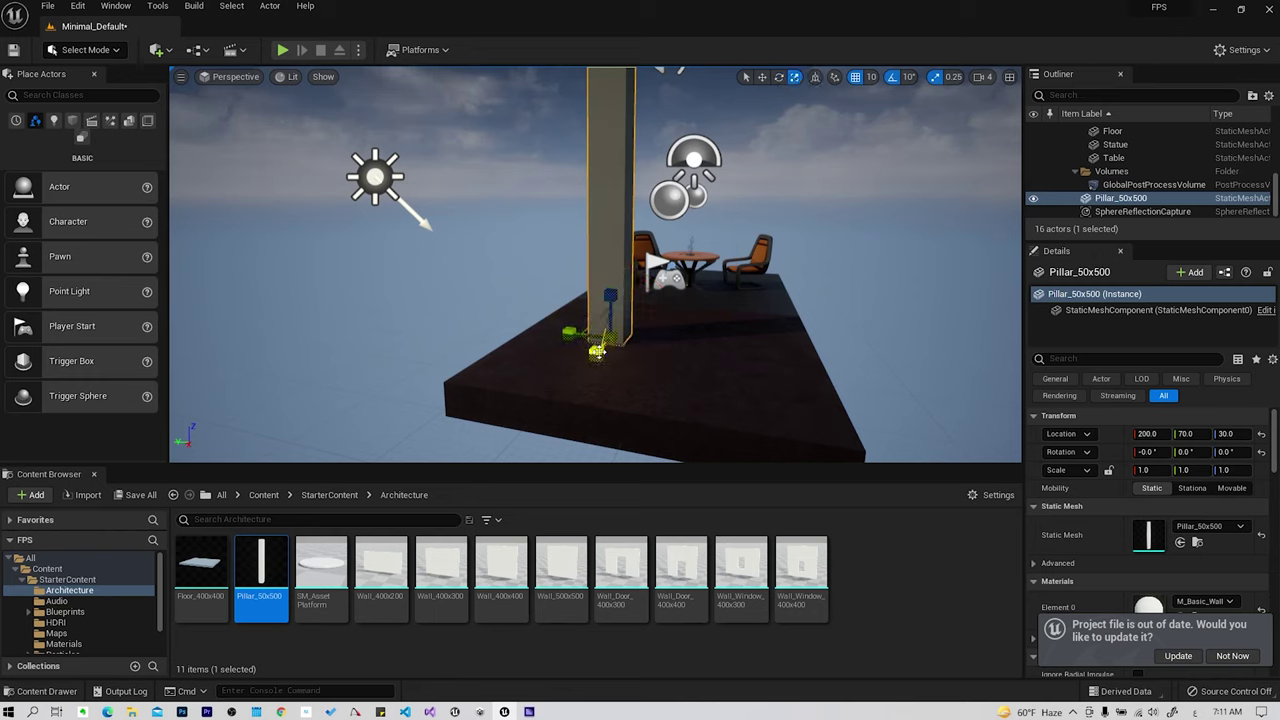
pyautogui.moveTo(609, 336)
pyautogui.mouseDown()
pyautogui.moveTo(700, 290)
pyautogui.moveTo(570, 332)
pyautogui.mouseUp()
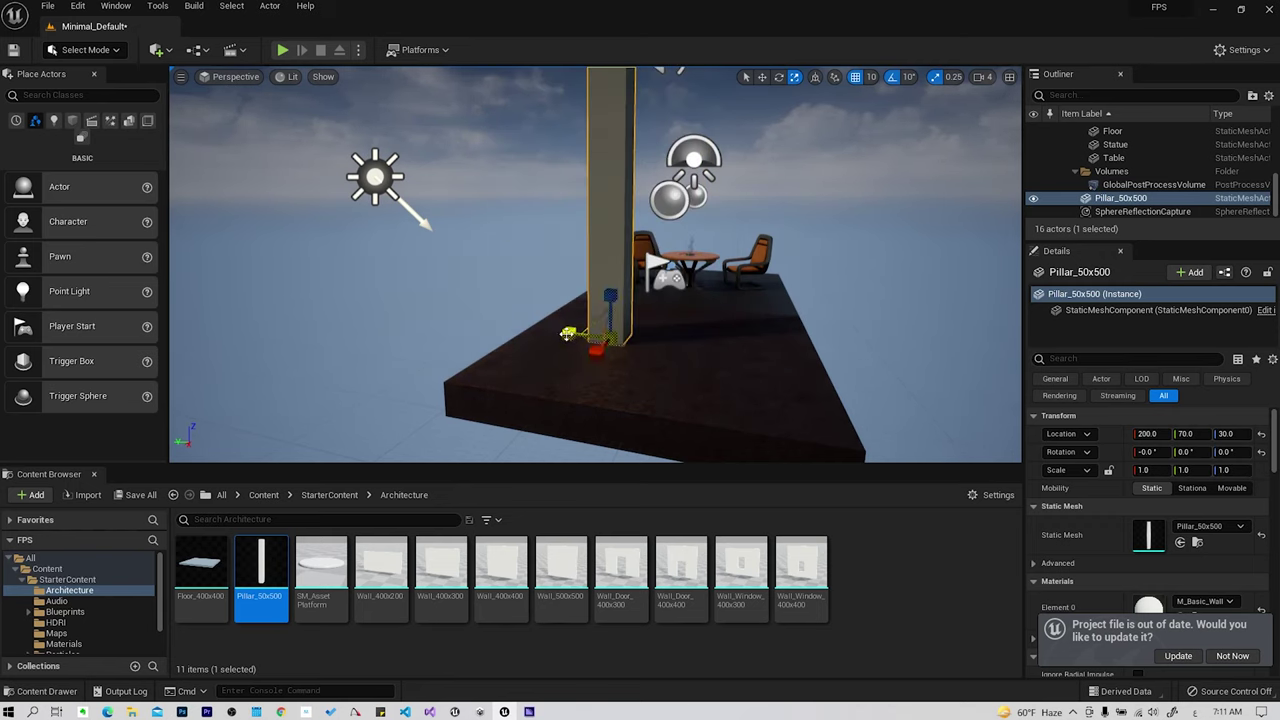
pyautogui.moveTo(567, 334)
pyautogui.mouseDown()
pyautogui.moveTo(480, 350)
pyautogui.moveTo(633, 357)
pyautogui.mouseUp()
pyautogui.hotkey('ctrl', 'z')
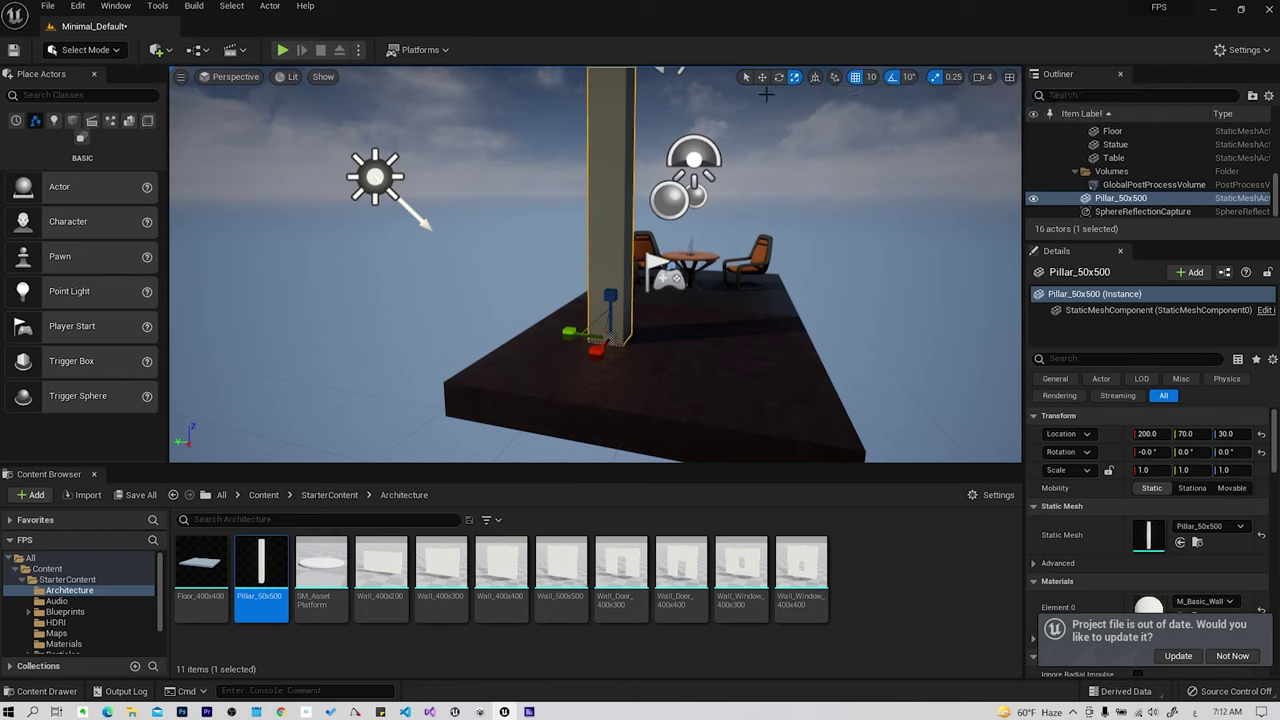
# Rotate the pillar to lean 30° on its X axis.
pyautogui.press('w')
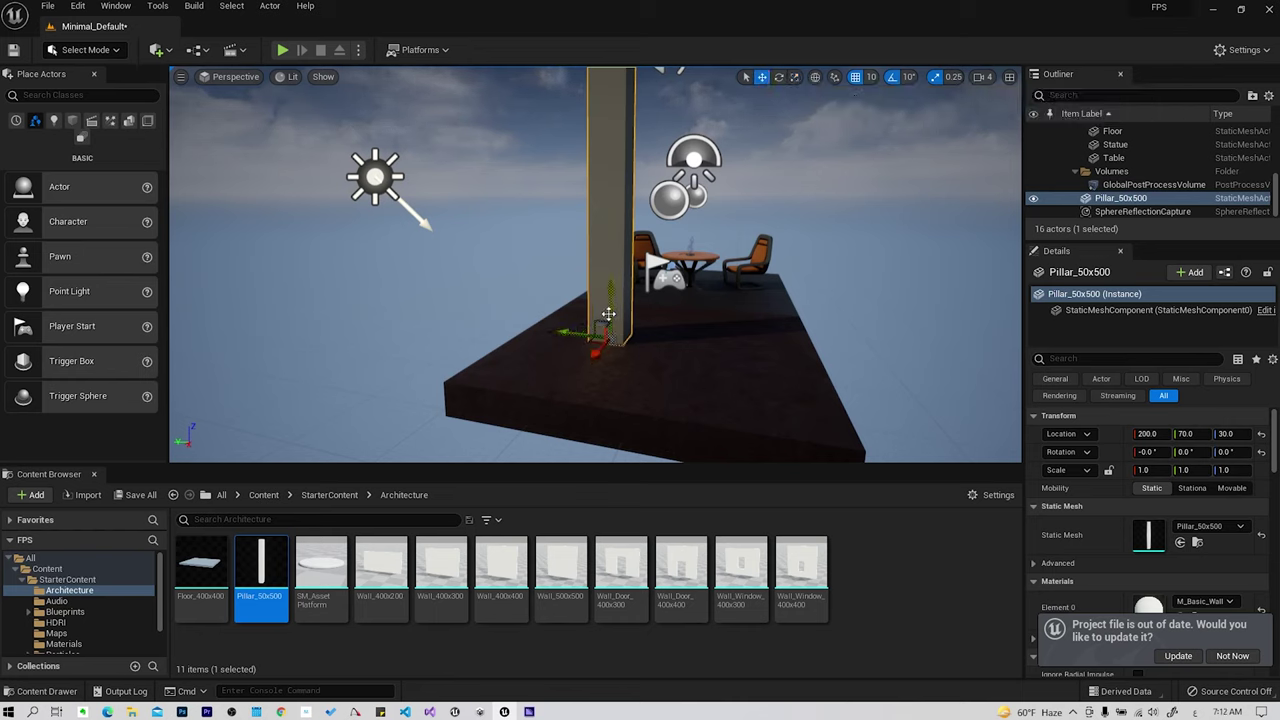
pyautogui.press('e')
pyautogui.moveTo(662, 298); pyautogui.dragTo(620, 298)
# Slide the pillar along its tilted local axis, then adjust its height in world space to 200, 90, 54.641.
pyautogui.press('w')
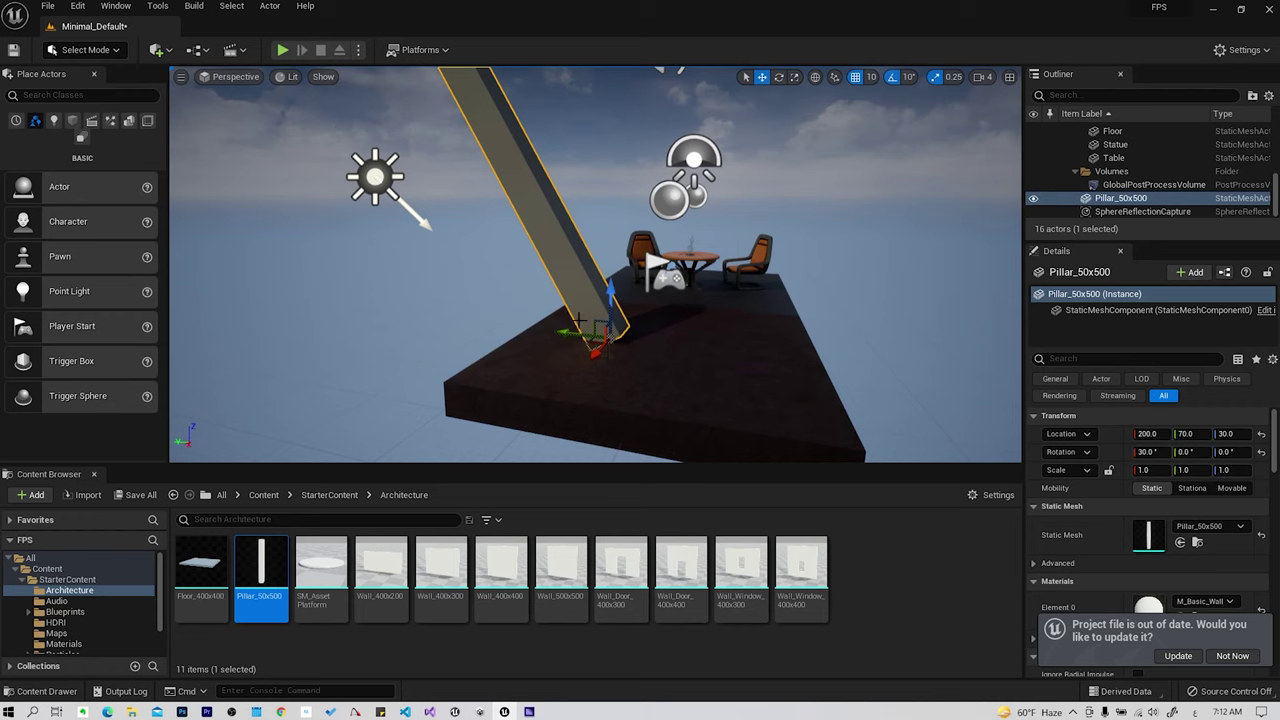
pyautogui.click(814, 78)
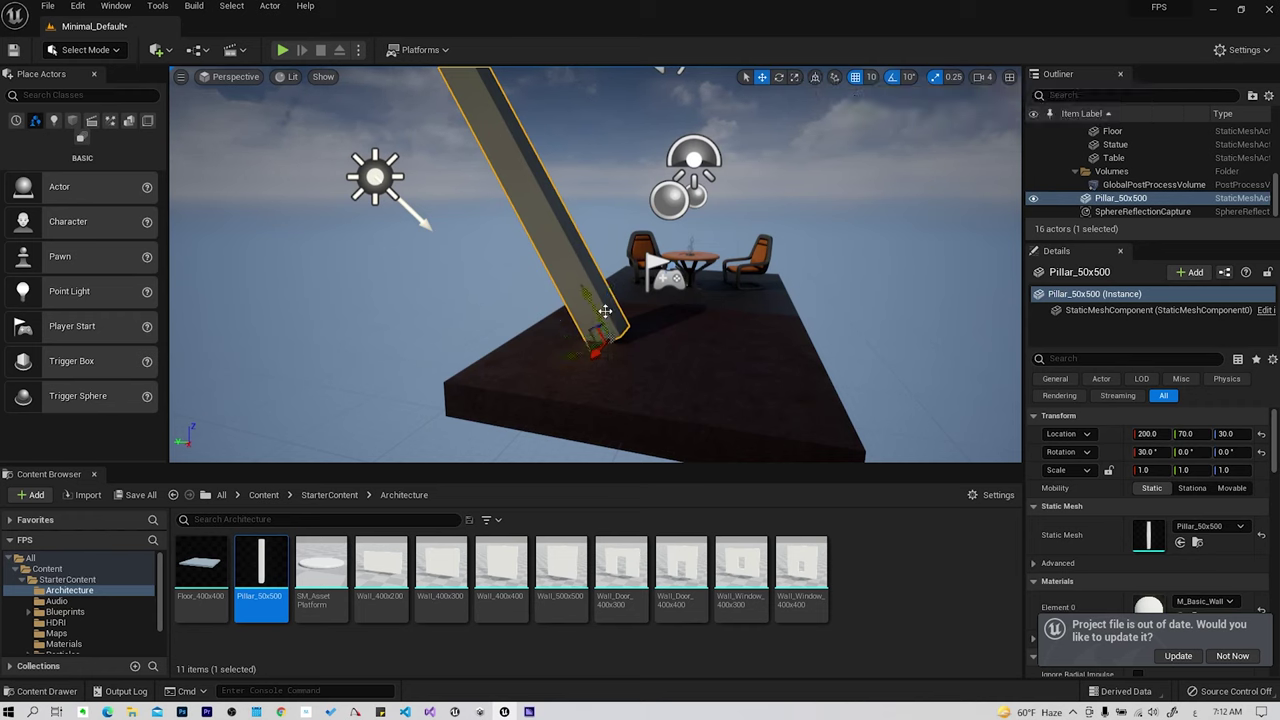
pyautogui.moveTo(605, 311); pyautogui.dragTo(652, 407)
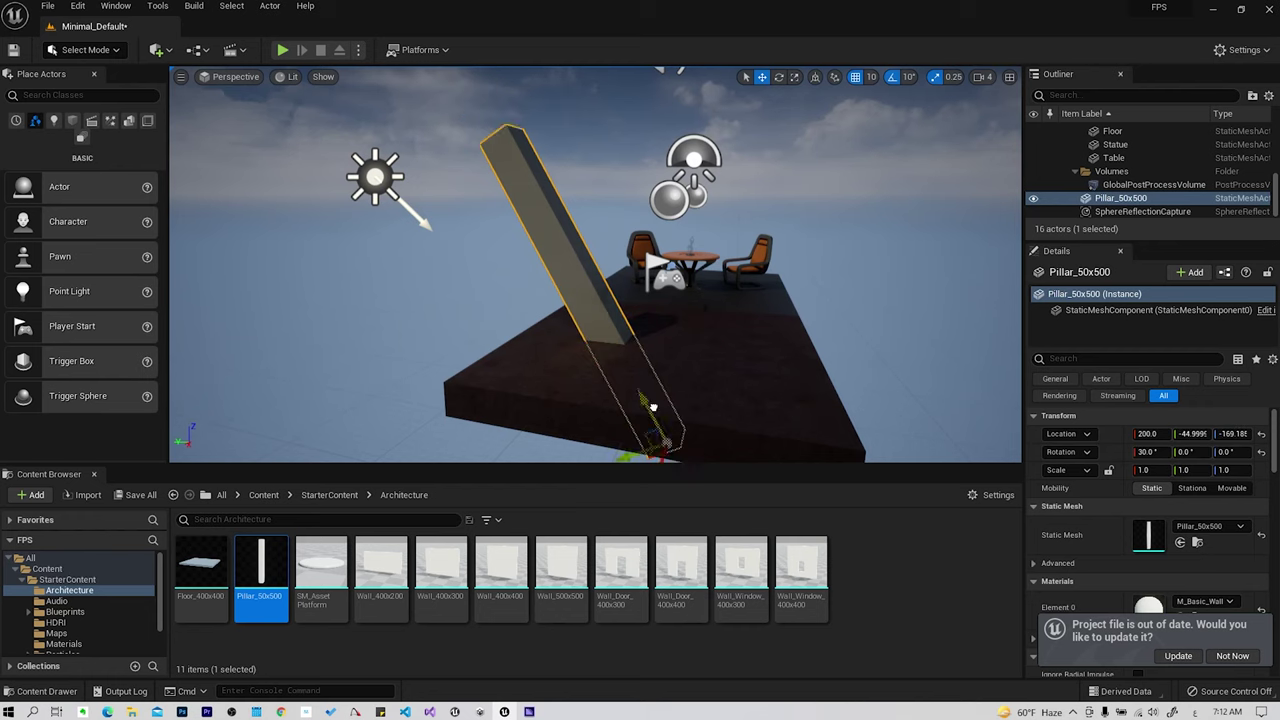
pyautogui.moveTo(652, 407); pyautogui.dragTo(555, 295)
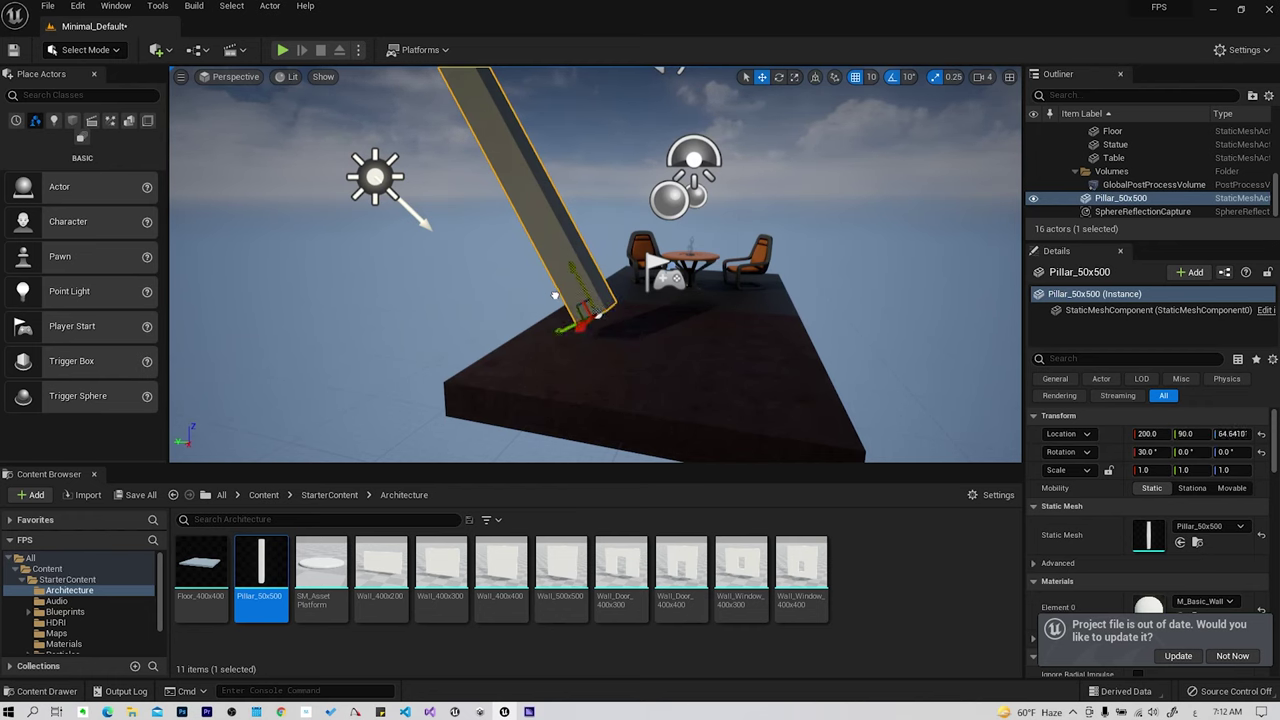
pyautogui.click(815, 77)
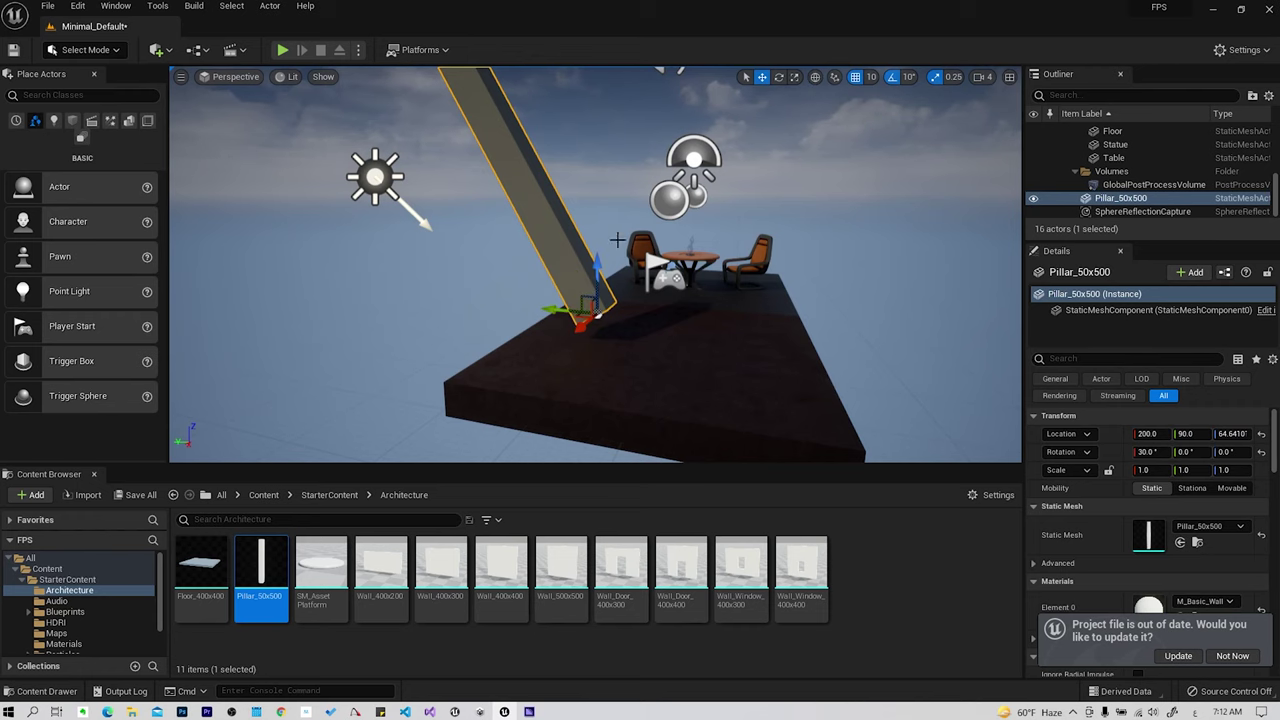
pyautogui.moveTo(597, 265); pyautogui.dragTo(620, 261)
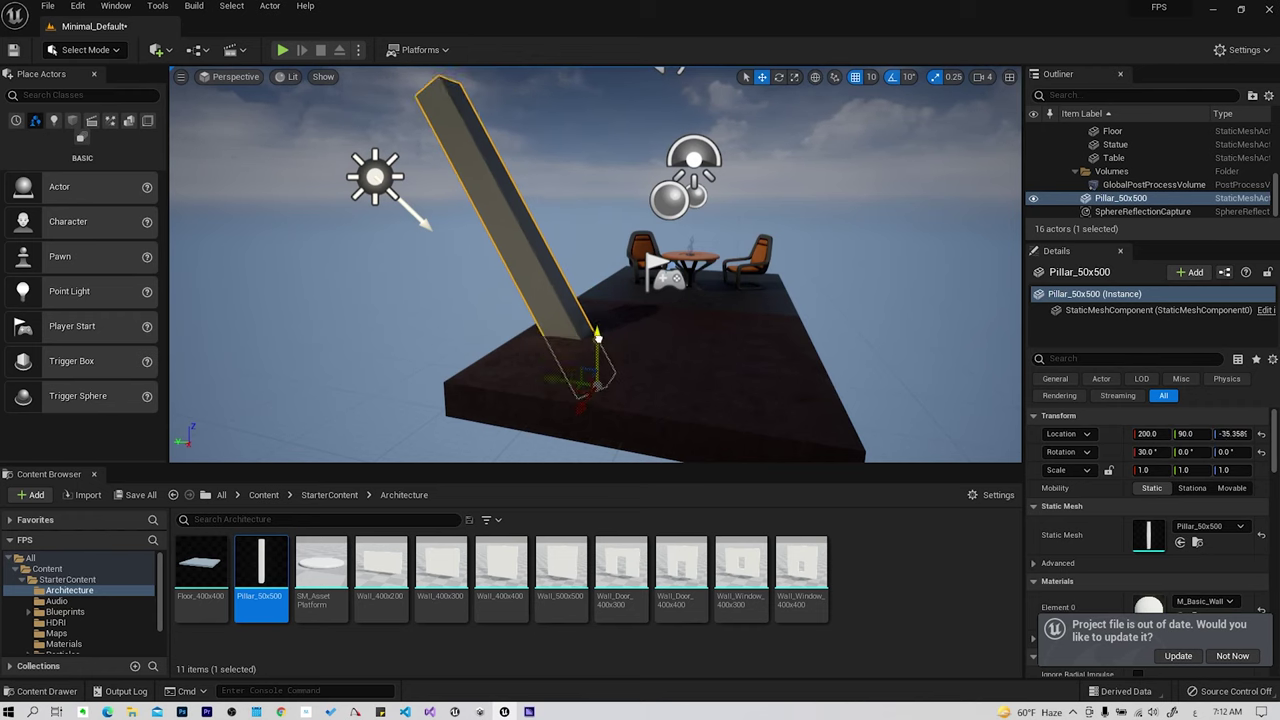
pyautogui.hotkey('ctrl', 'z')
pyautogui.hotkey('ctrl', 'z')
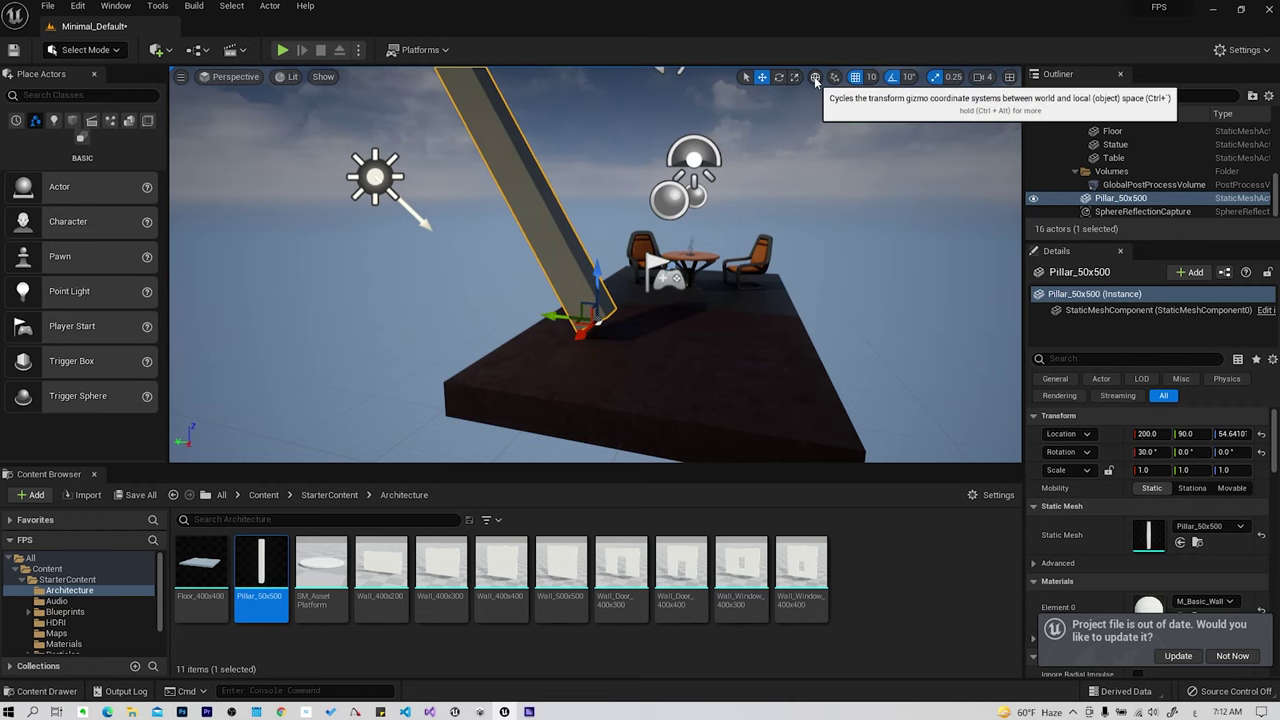
# View extended help on coordinate space, then show surface snapping settings with offset 0.0.
pyautogui.hotkey('ctrl', 'alt')
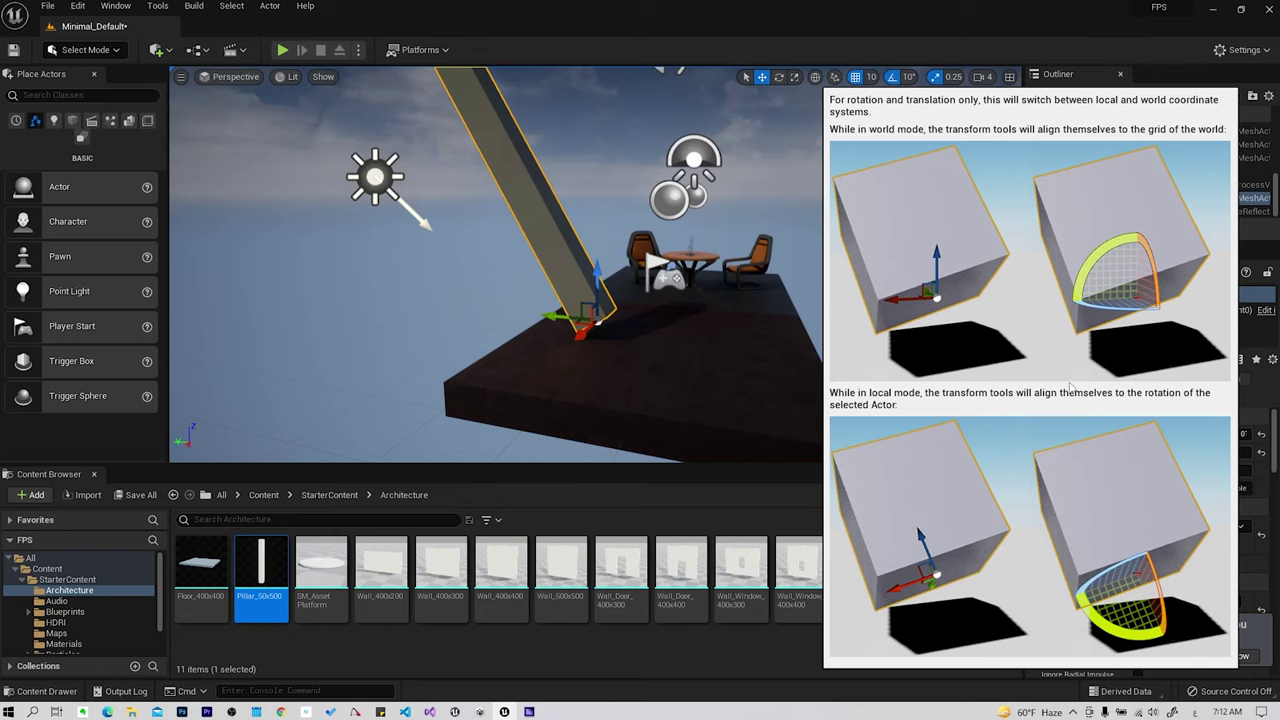
pyautogui.click(834, 78)
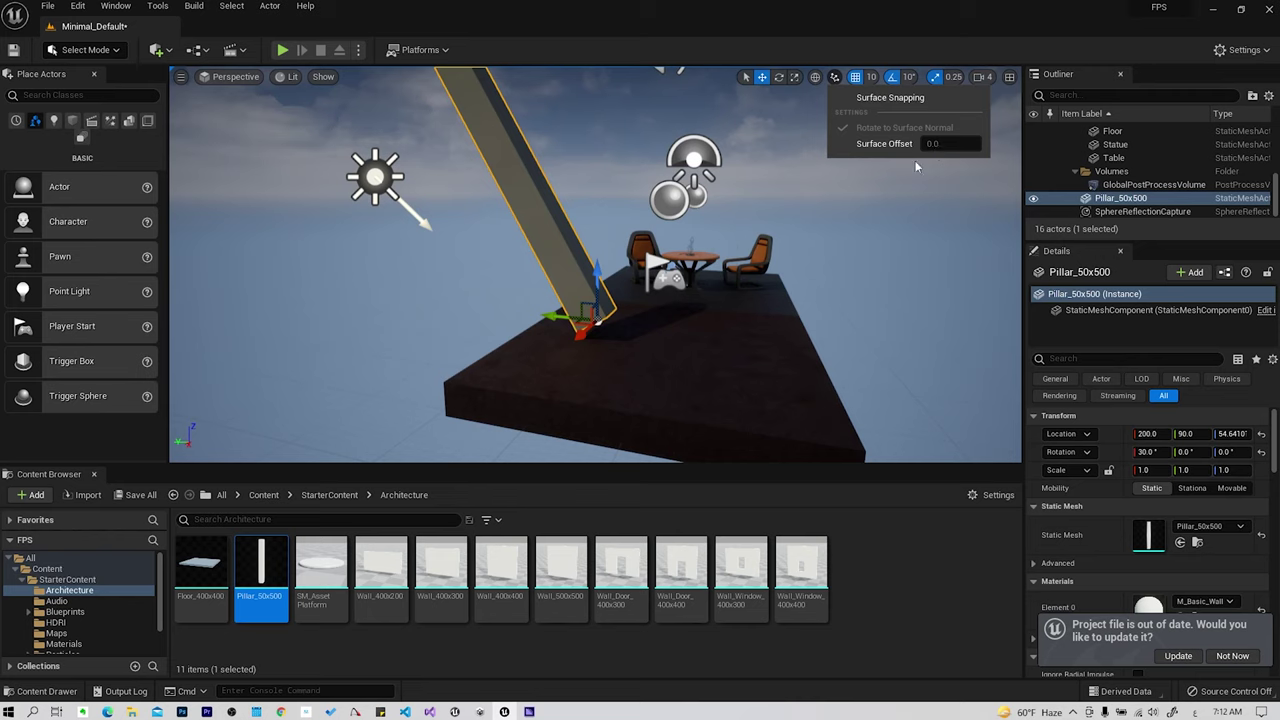
# Drag a second Pillar_50x500 onto the platform and raise it using surface snapping.
pyautogui.moveTo(261, 565); pyautogui.dragTo(681, 381)
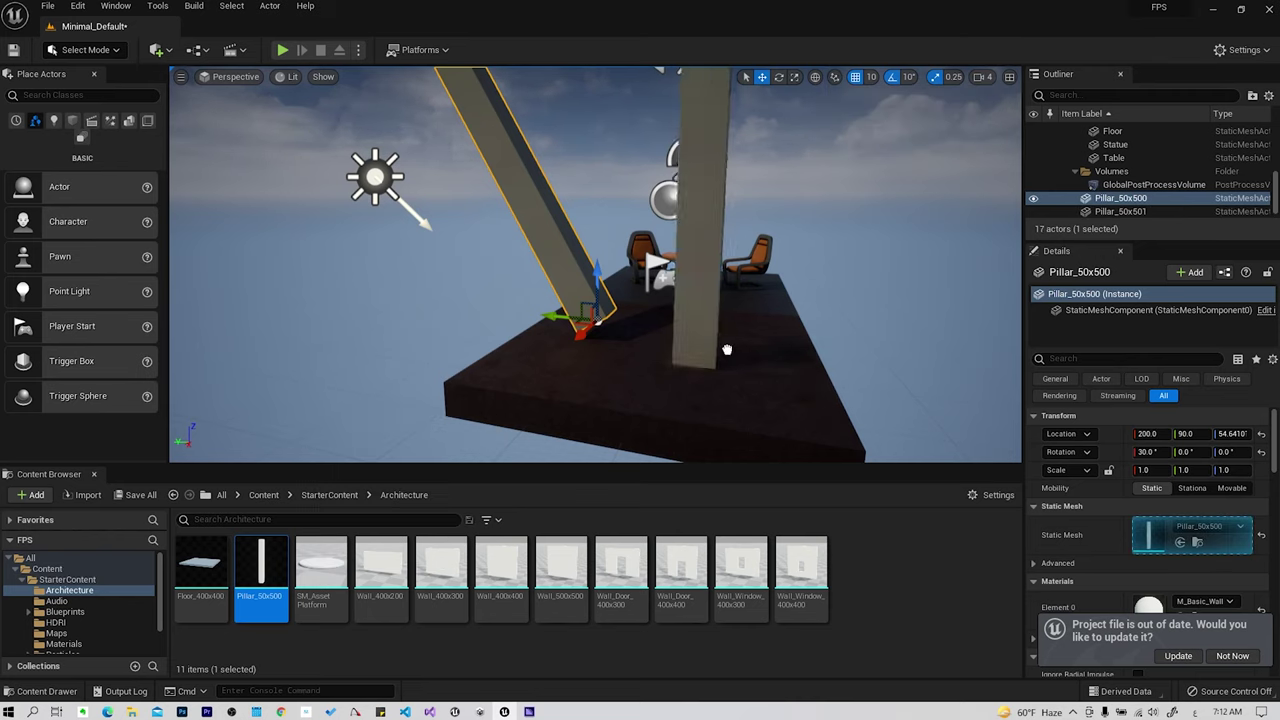
pyautogui.moveTo(681, 381); pyautogui.dragTo(686, 372)
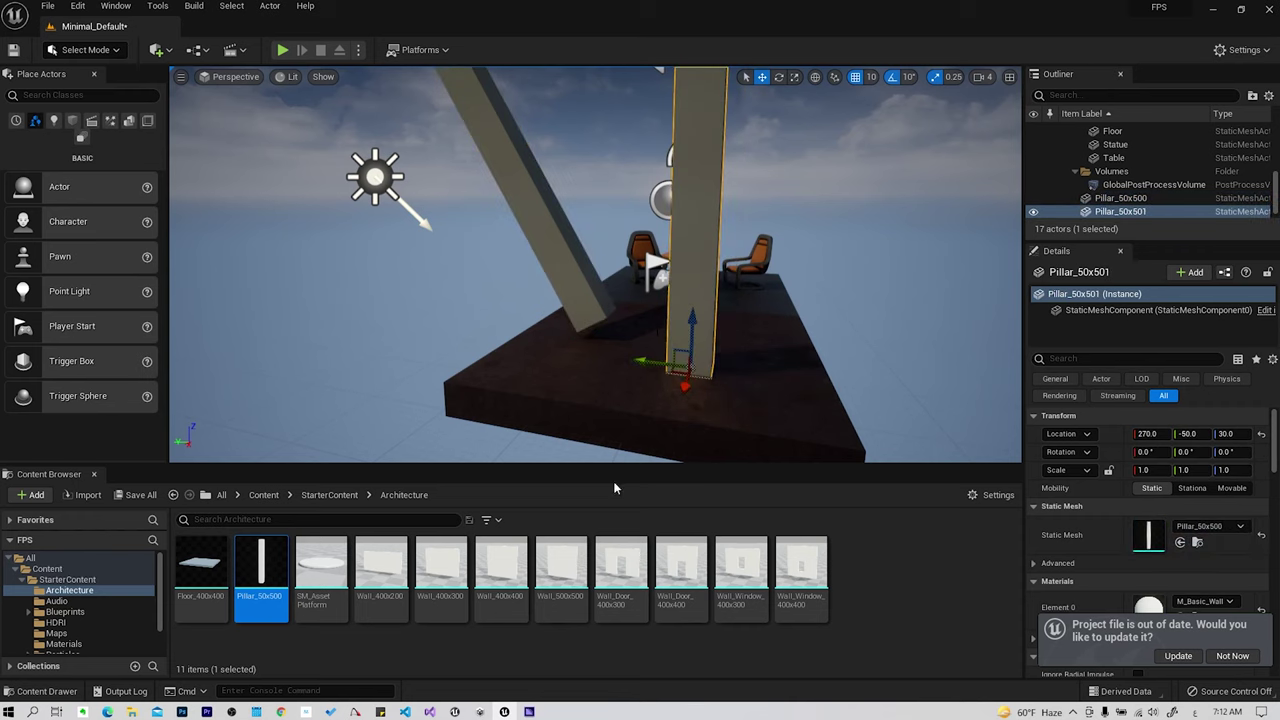
pyautogui.click(835, 80)
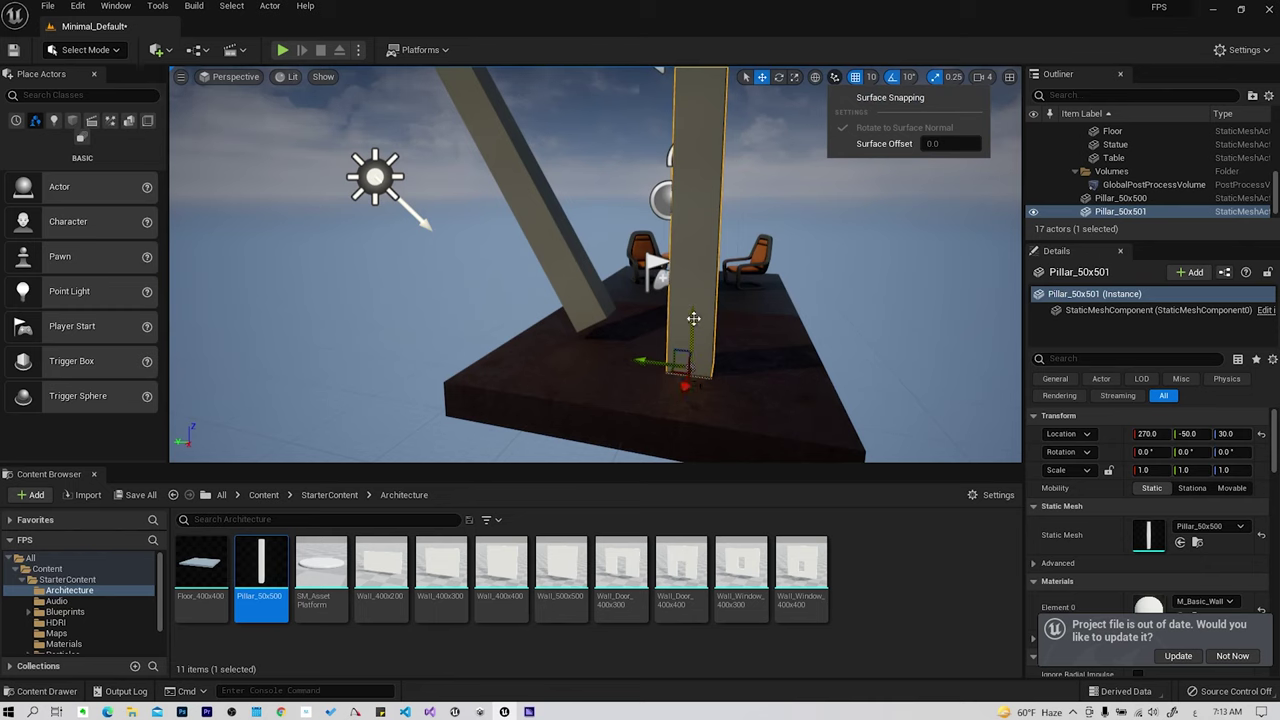
pyautogui.moveTo(692, 325); pyautogui.dragTo(693, 285)
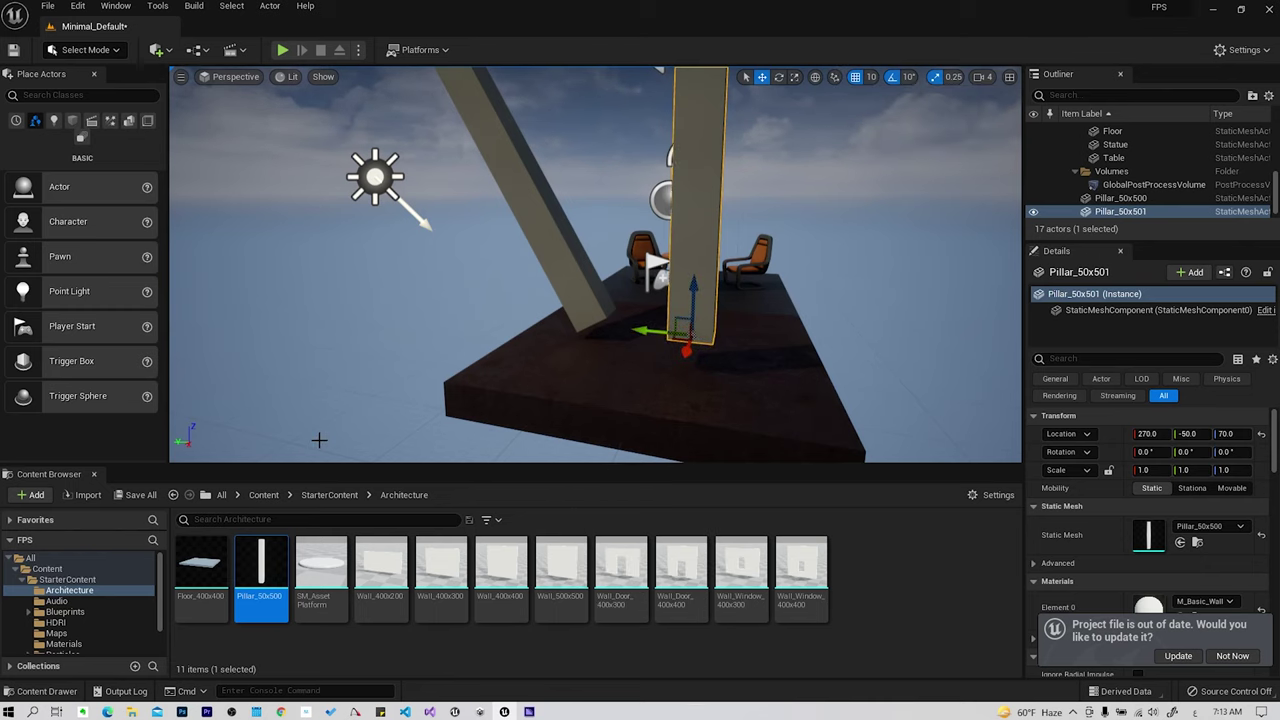
# Undo to remove the second pillar and return the original pillar upright to 200, 70, 30.
pyautogui.hotkey('ctrl', 'z')
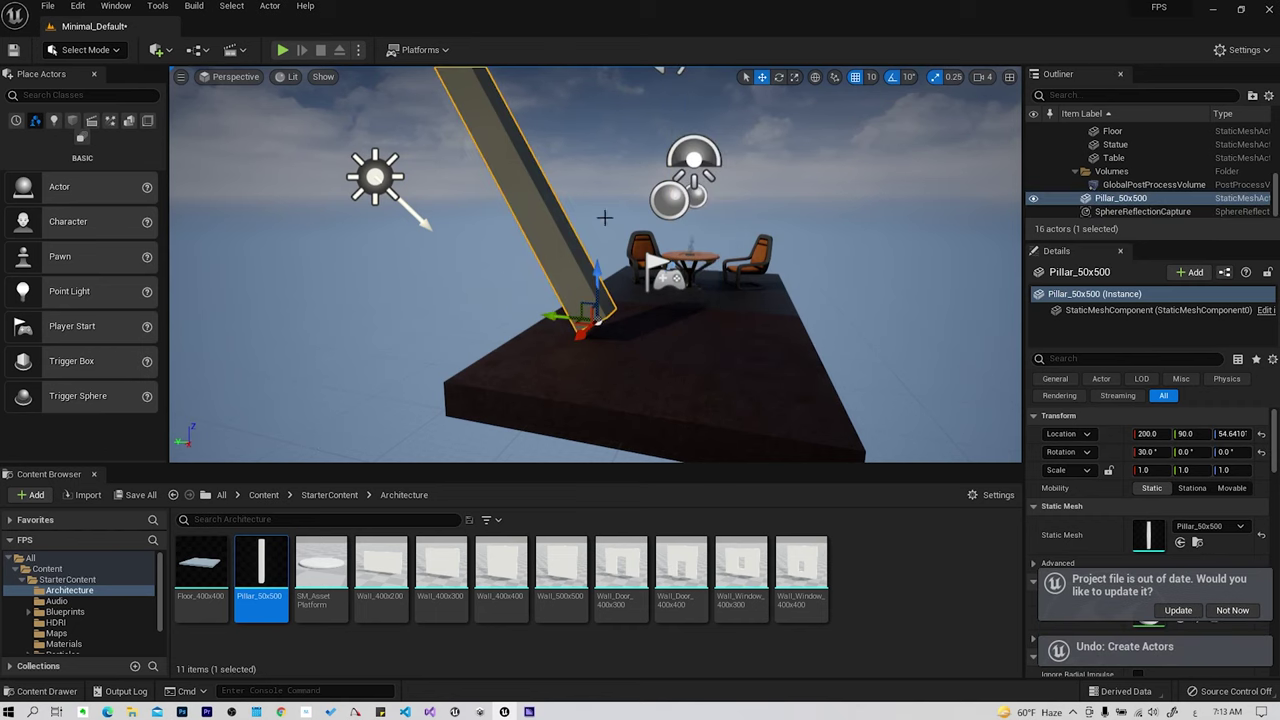
pyautogui.hotkey('ctrl', 'z')
pyautogui.hotkey('ctrl', 'z')
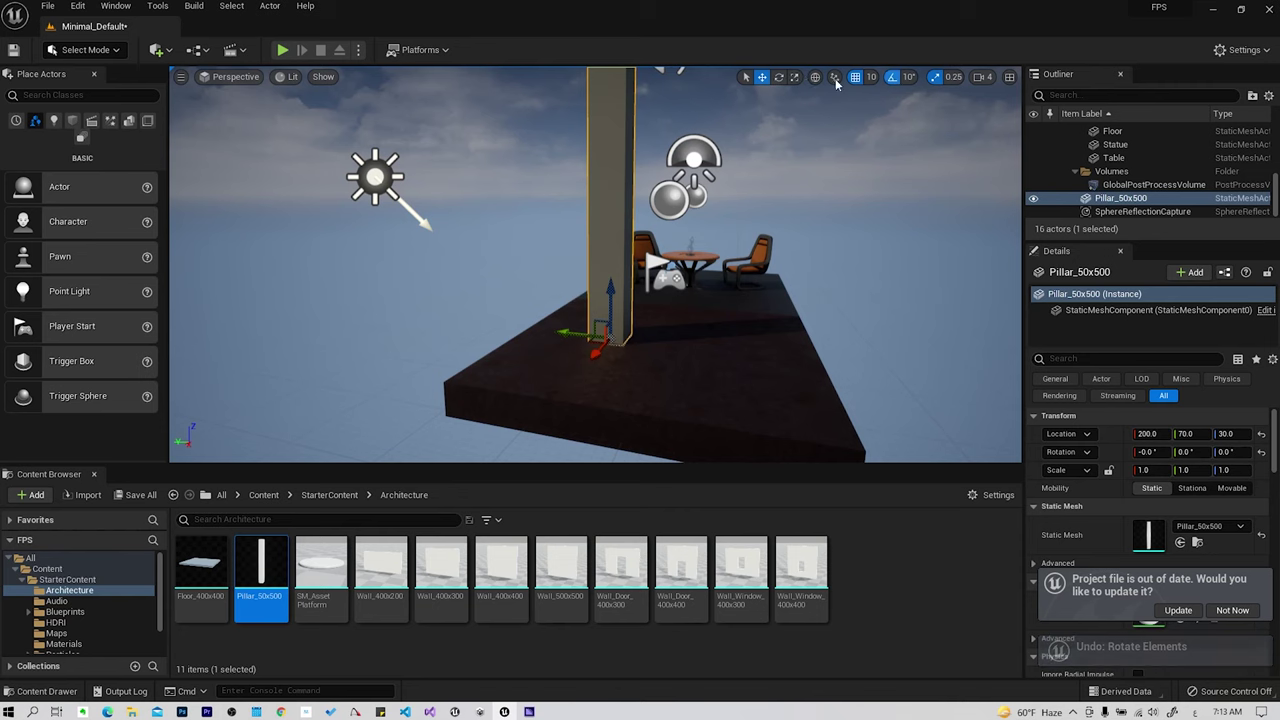
pyautogui.hotkey('ctrl', 'alt')
pyautogui.hotkey('ctrl', 'alt')
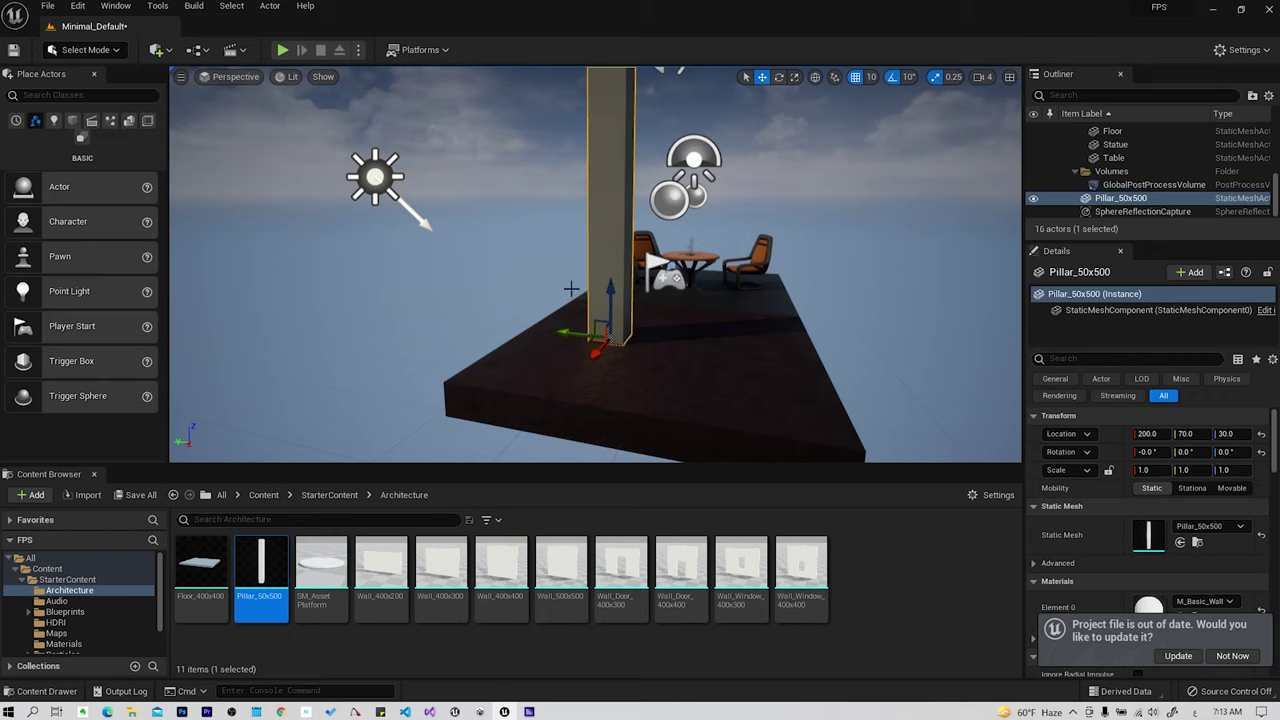
# Set grid snap size to 100 and slide the pillar along Y to the platform's edge.
pyautogui.moveTo(568, 325); pyautogui.dragTo(610, 325, button='right')
pyautogui.moveTo(568, 325); pyautogui.dragTo(575, 325)
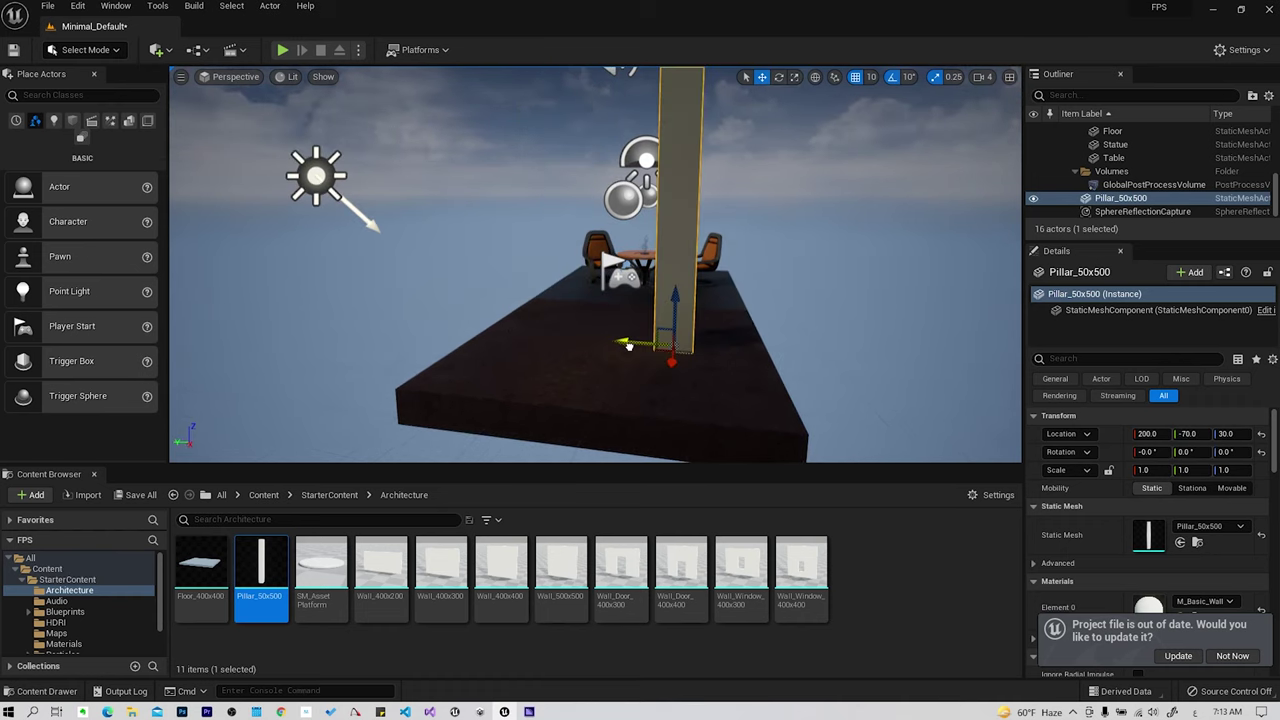
pyautogui.click(871, 77)
pyautogui.click(877, 168)
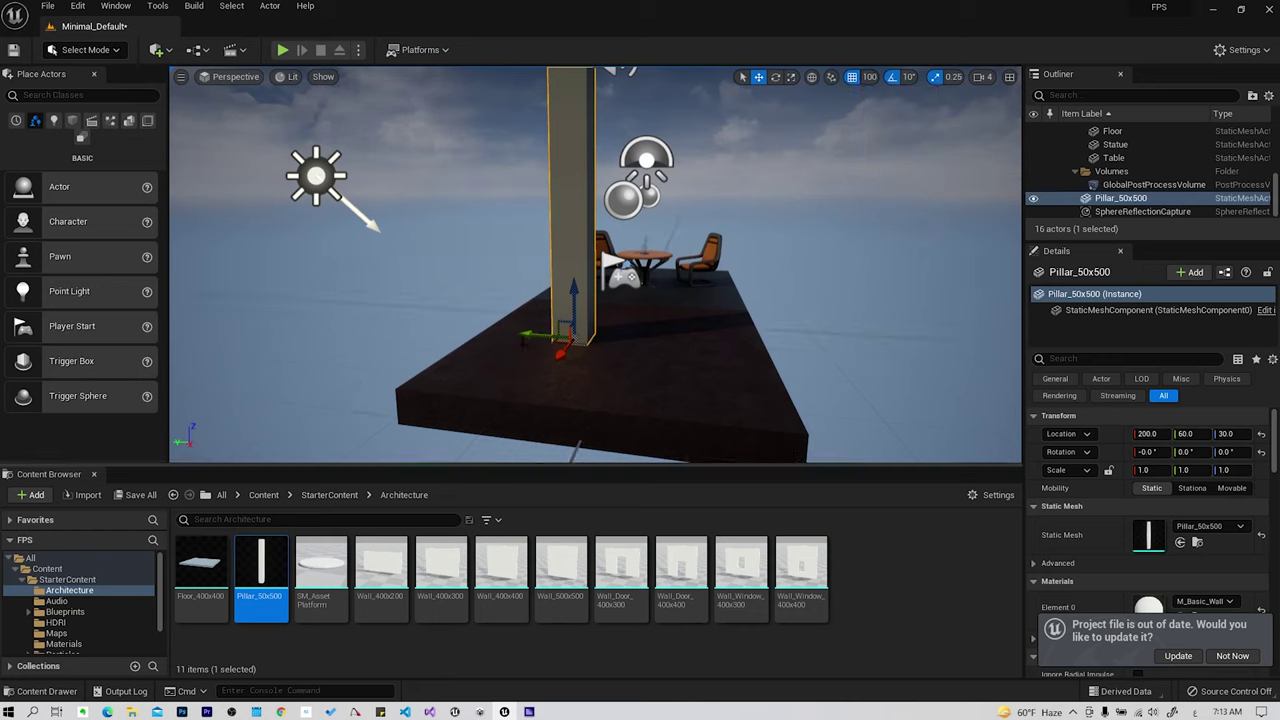
pyautogui.moveTo(530, 333)
pyautogui.mouseDown()
pyautogui.moveTo(709, 343)
pyautogui.moveTo(490, 332)
pyautogui.mouseUp()
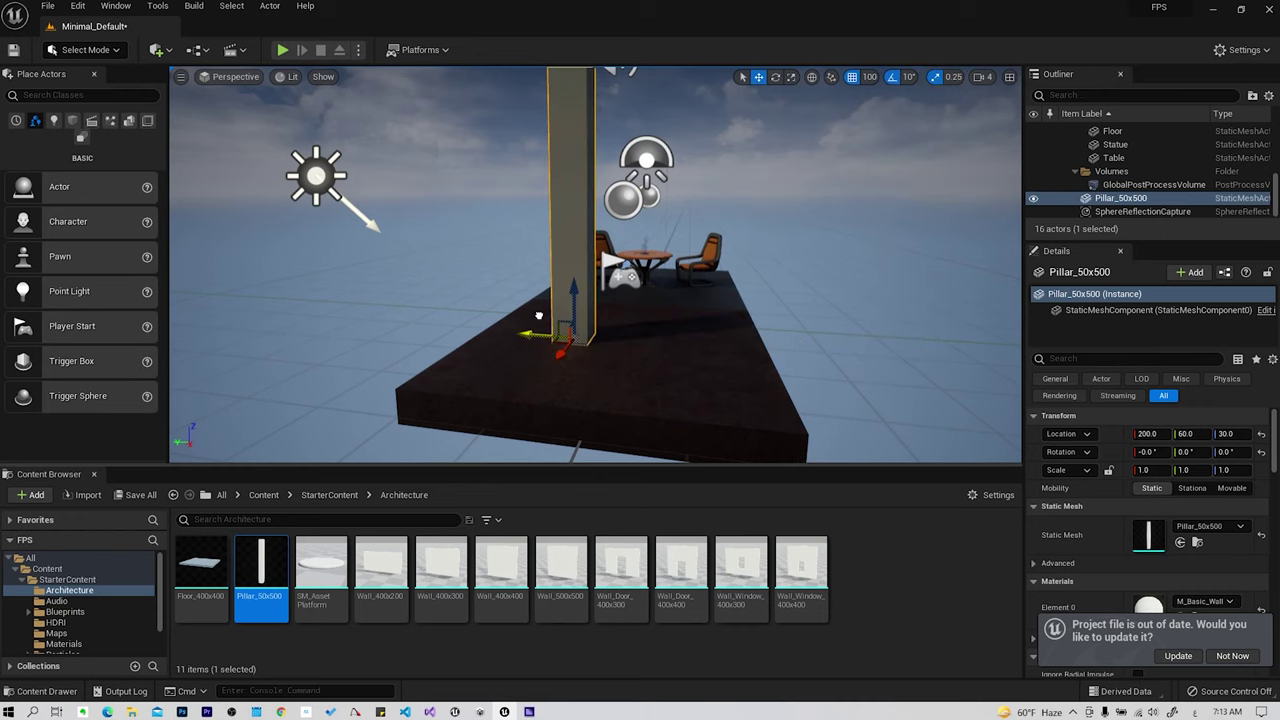
# Turn grid snapping off and slide the pillar freely along Y toward the table.
pyautogui.click(852, 81)
pyautogui.moveTo(533, 333)
pyautogui.mouseDown()
pyautogui.moveTo(593, 335)
pyautogui.moveTo(530, 351)
pyautogui.mouseUp()
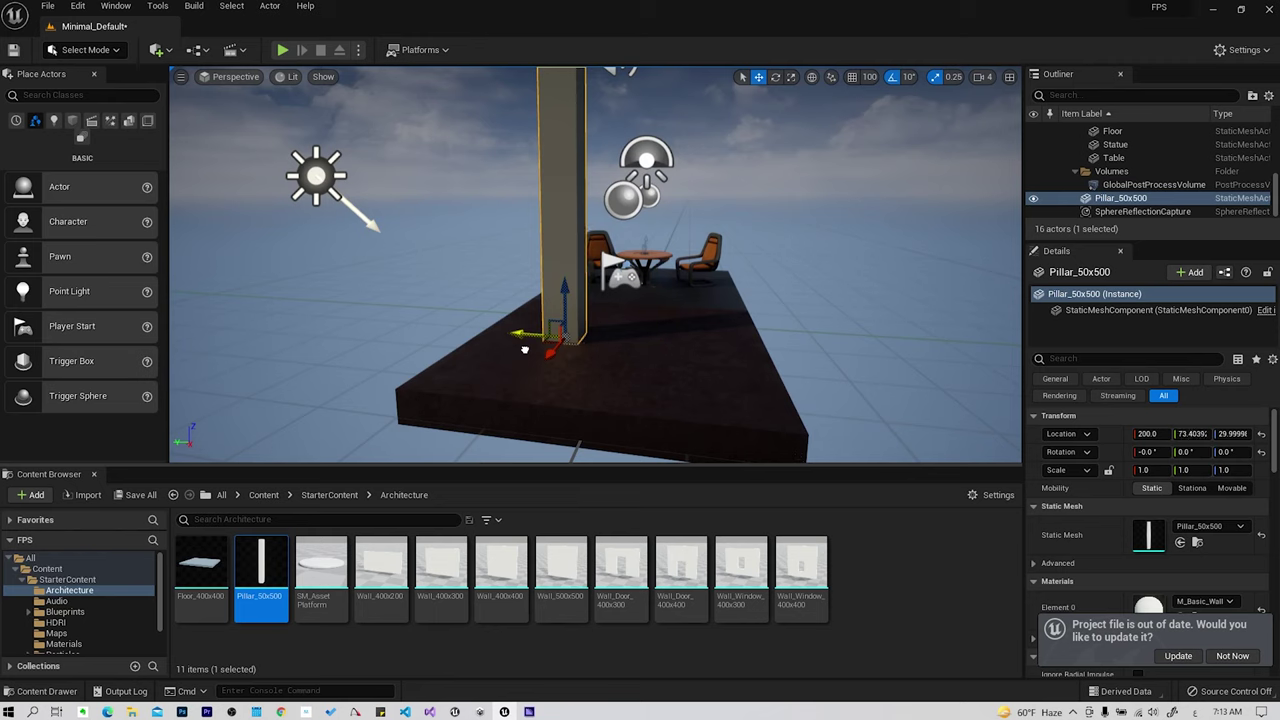
pyautogui.moveTo(530, 351)
pyautogui.mouseDown()
pyautogui.moveTo(471, 371)
pyautogui.moveTo(863, 214)
pyautogui.mouseUp()
# Re-enable grid snapping at size 10 and move the pillar along Y to about 9.9.
pyautogui.click(851, 77)
pyautogui.click(871, 77)
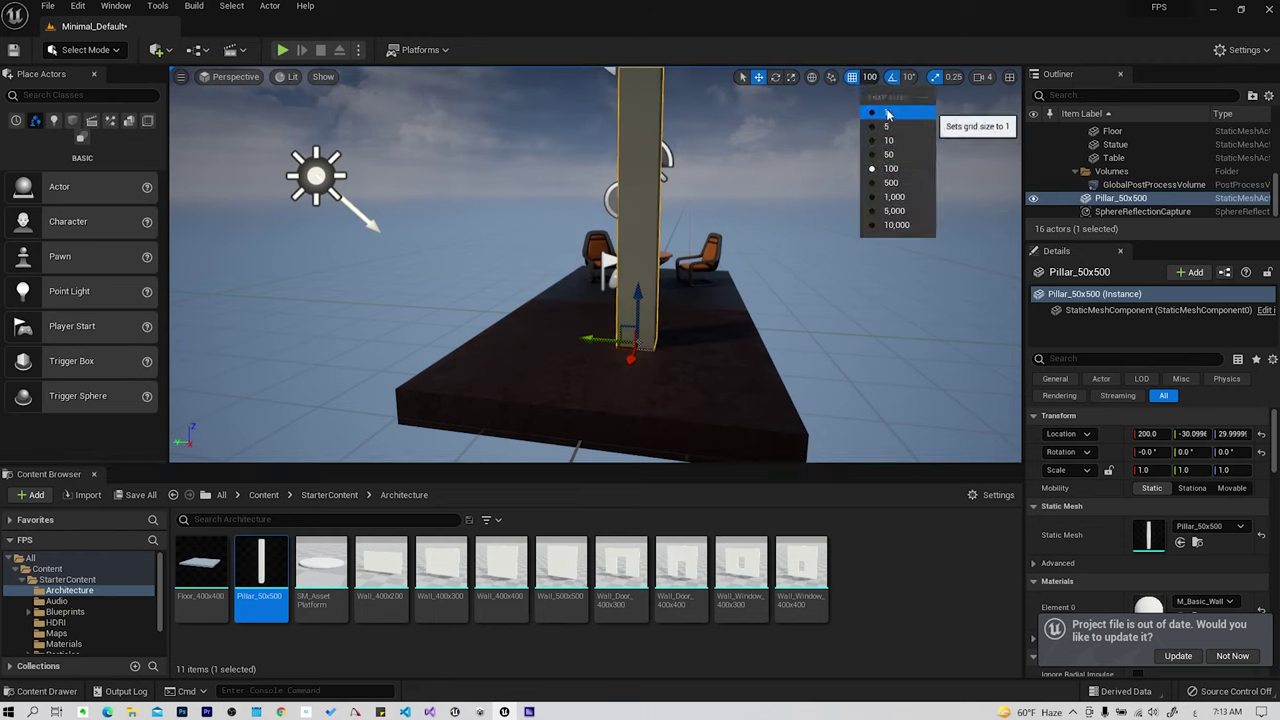
pyautogui.click(885, 112)
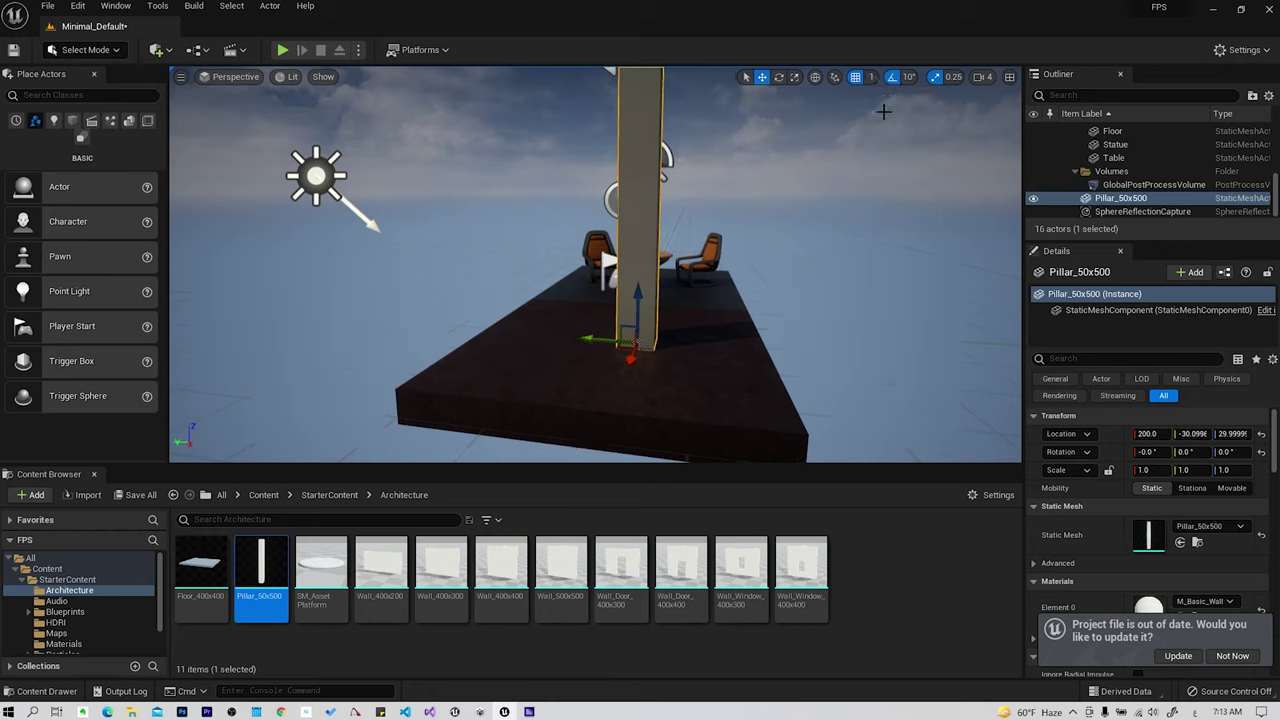
pyautogui.click(871, 77)
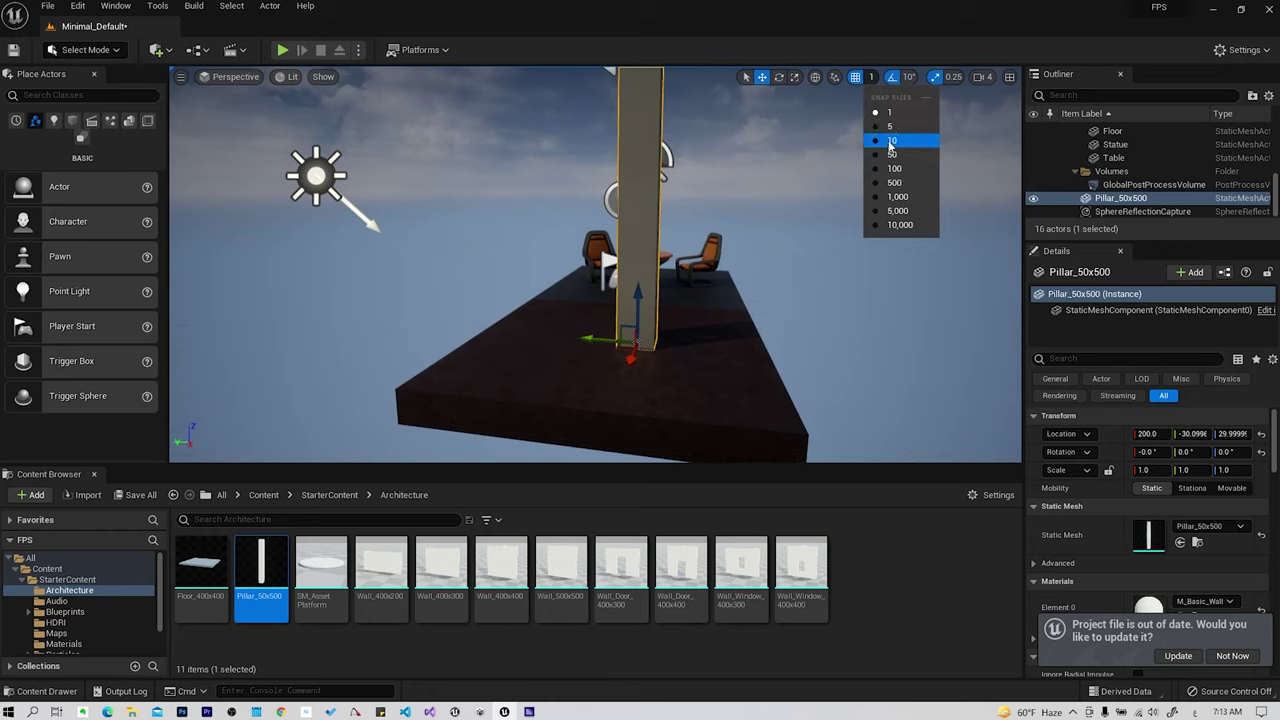
pyautogui.click(885, 144)
pyautogui.moveTo(593, 337); pyautogui.dragTo(562, 338)
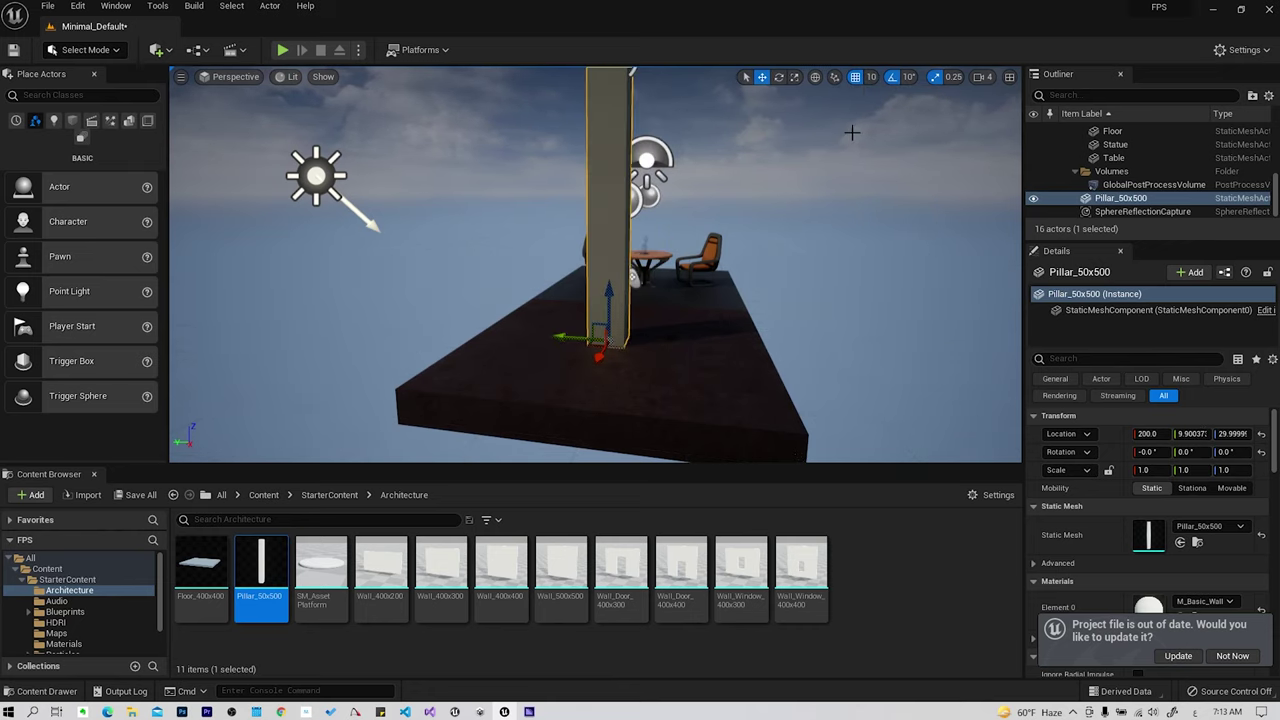
pyautogui.press('e')
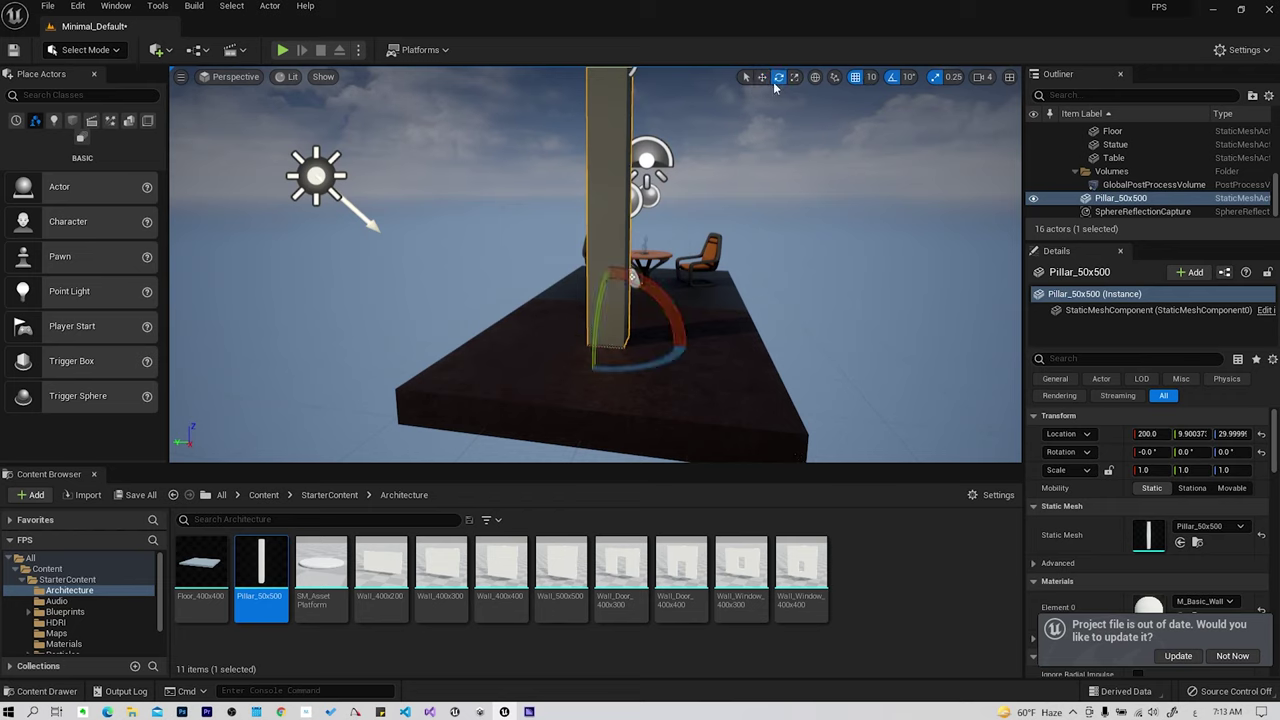
# Tilt the pillar 40° about X, then rotate it back upright.
pyautogui.click(908, 78)
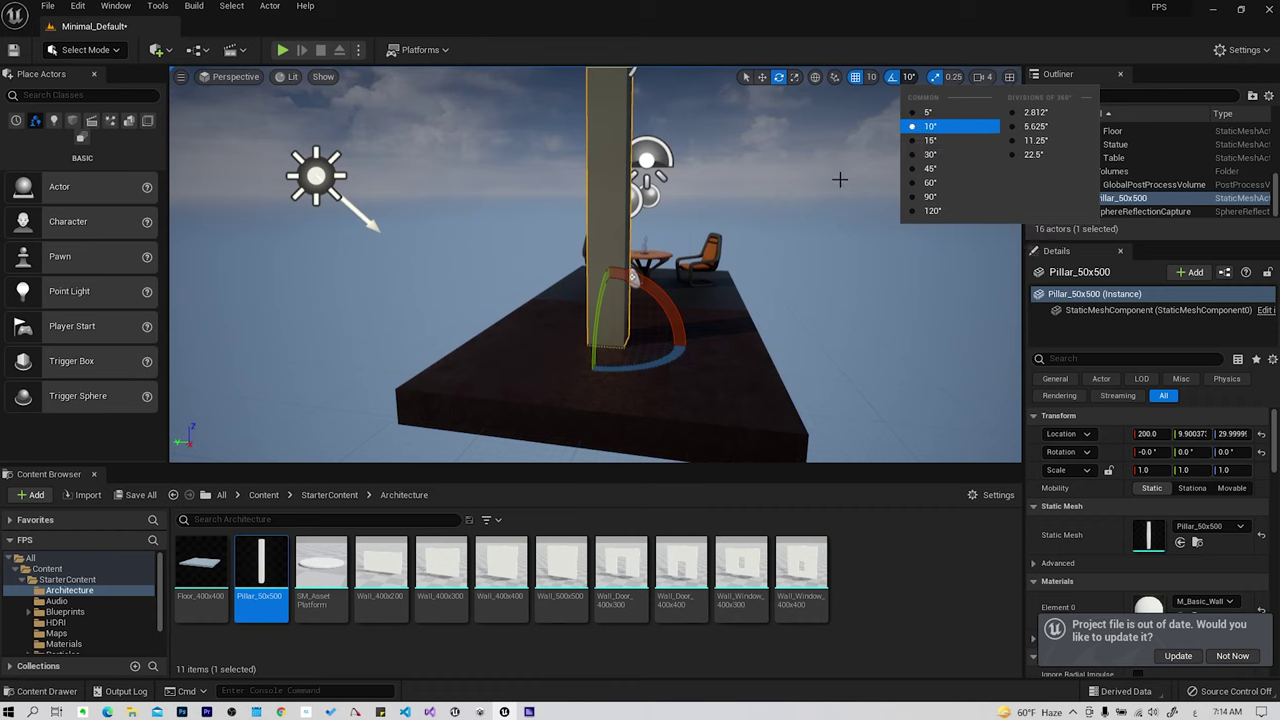
pyautogui.moveTo(670, 302); pyautogui.dragTo(615, 272)
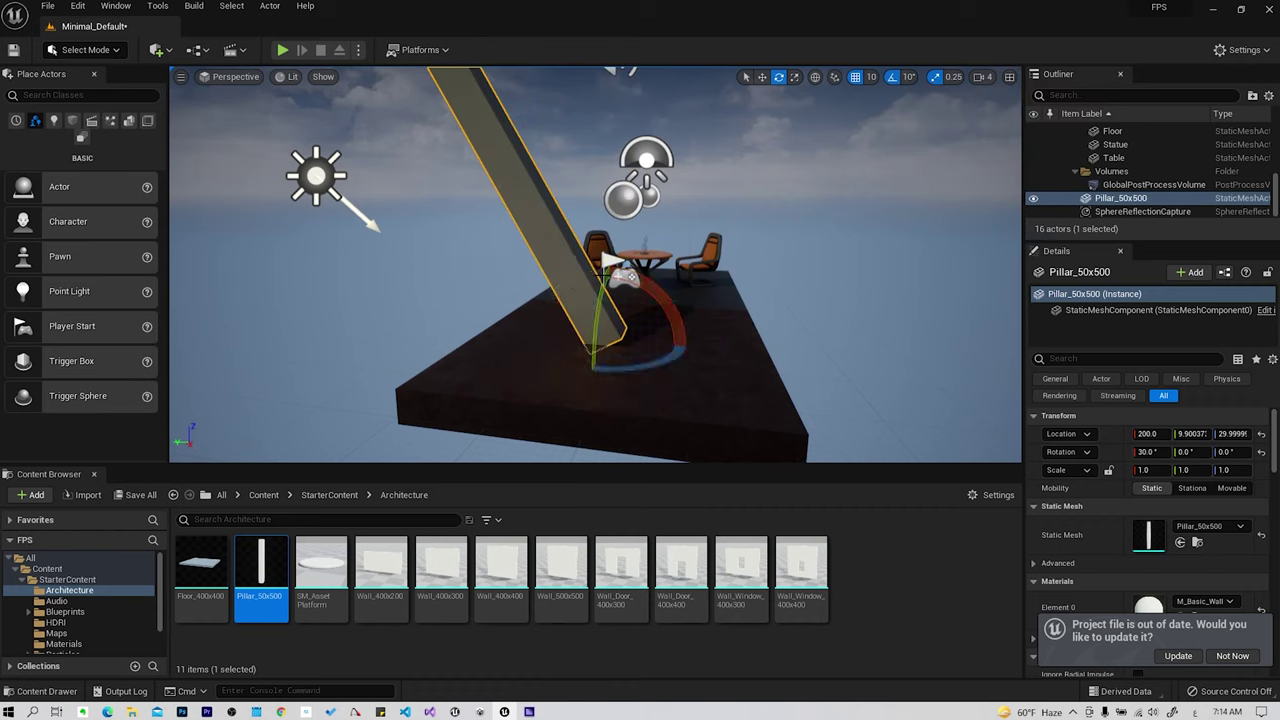
pyautogui.moveTo(616, 270); pyautogui.dragTo(633, 279)
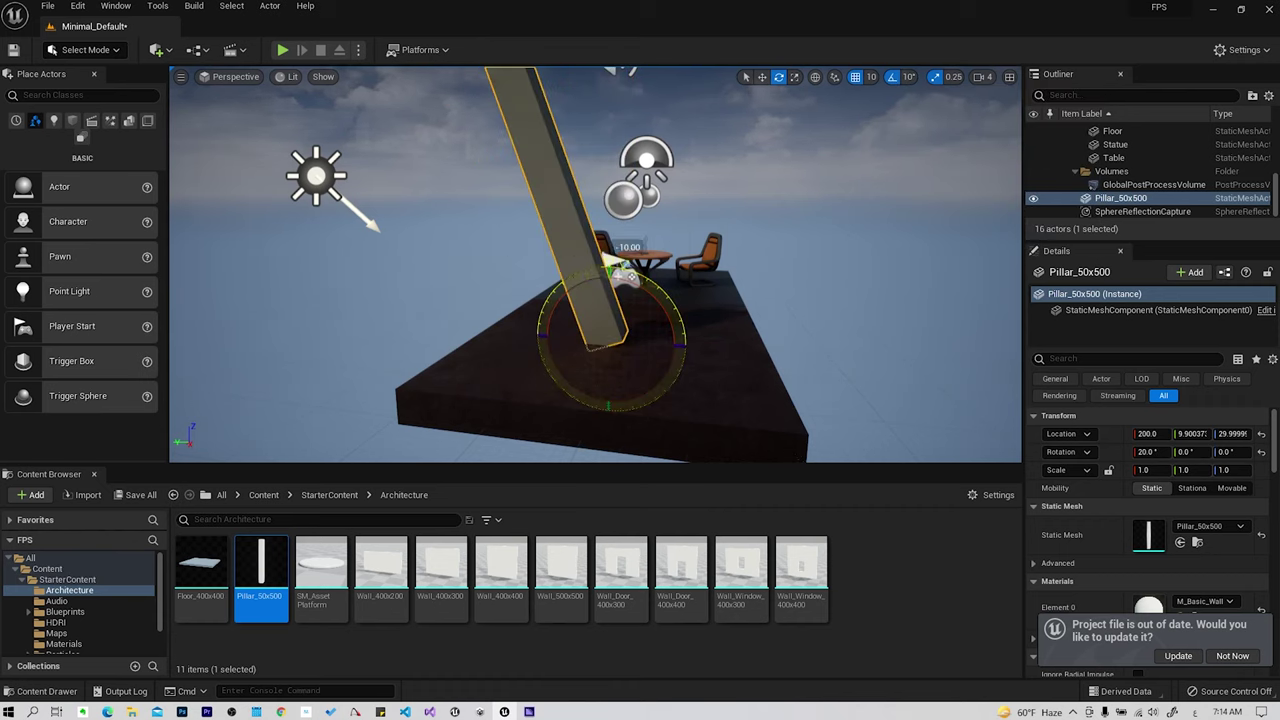
# Set rotation snapping to 45° and test-rotate the pillar before returning it upright.
pyautogui.click(905, 77)
pyautogui.click(933, 169)
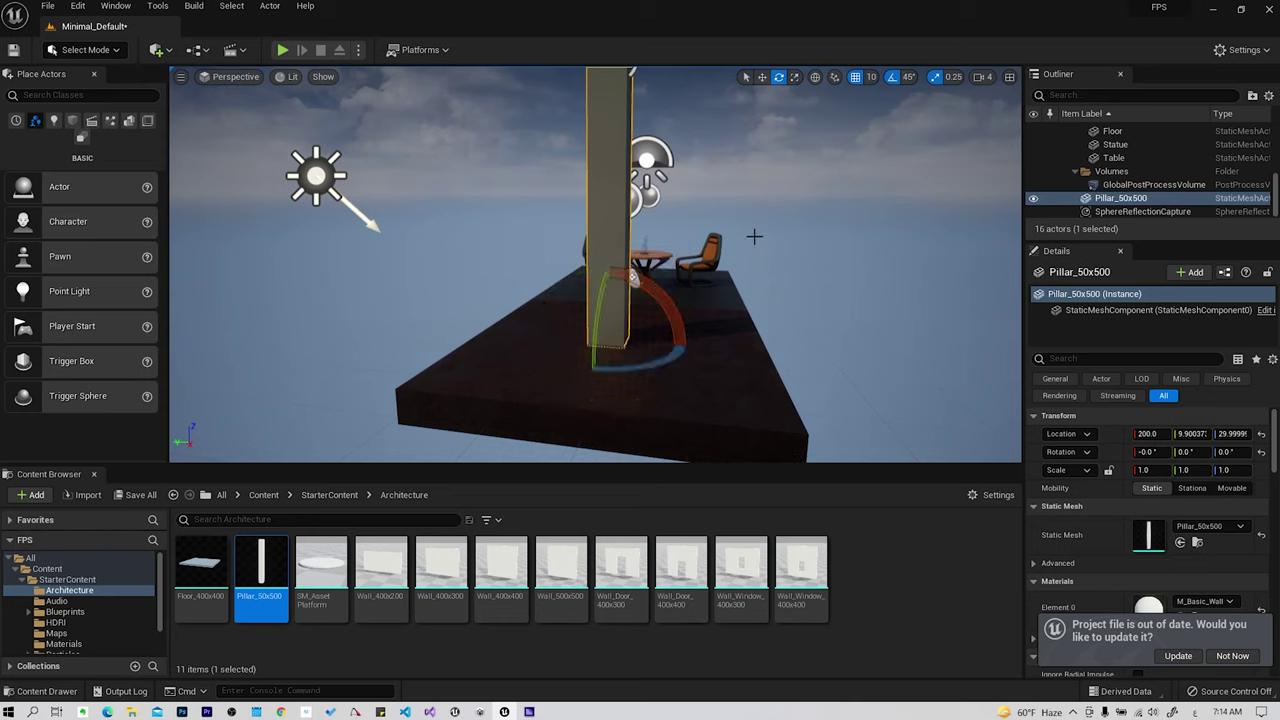
pyautogui.moveTo(661, 309); pyautogui.dragTo(664, 302)
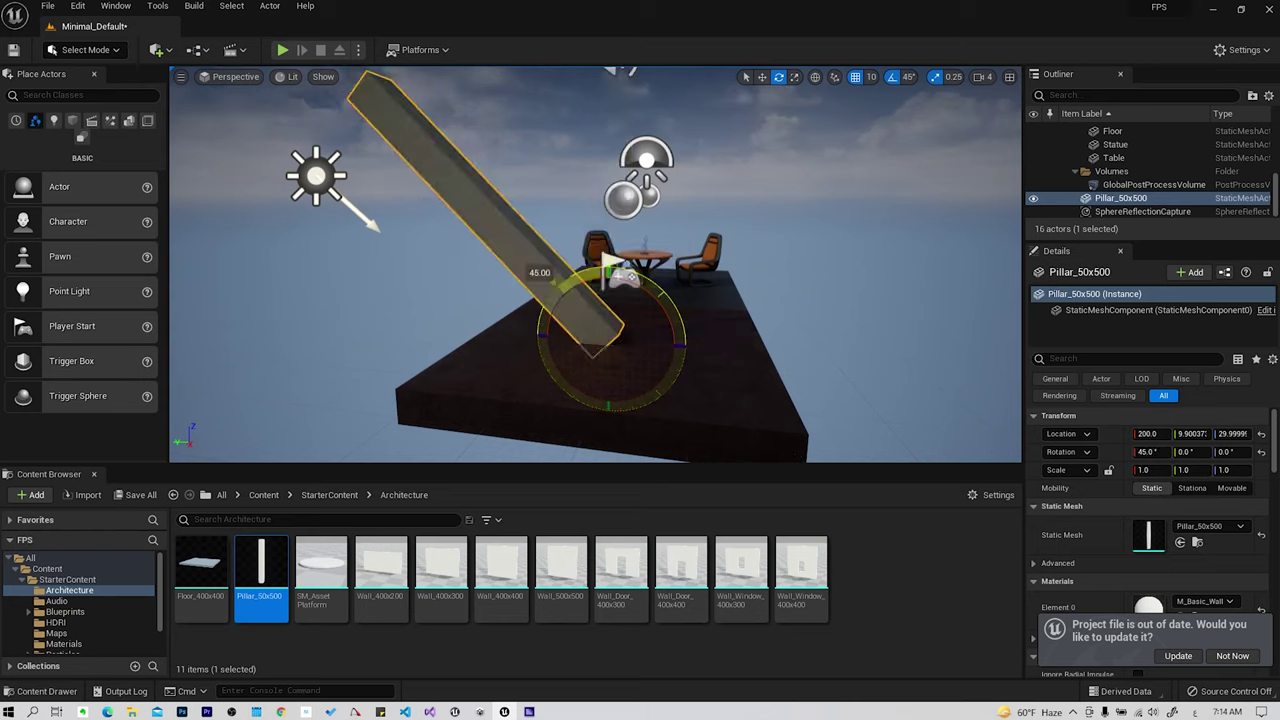
pyautogui.moveTo(664, 302); pyautogui.dragTo(831, 196)
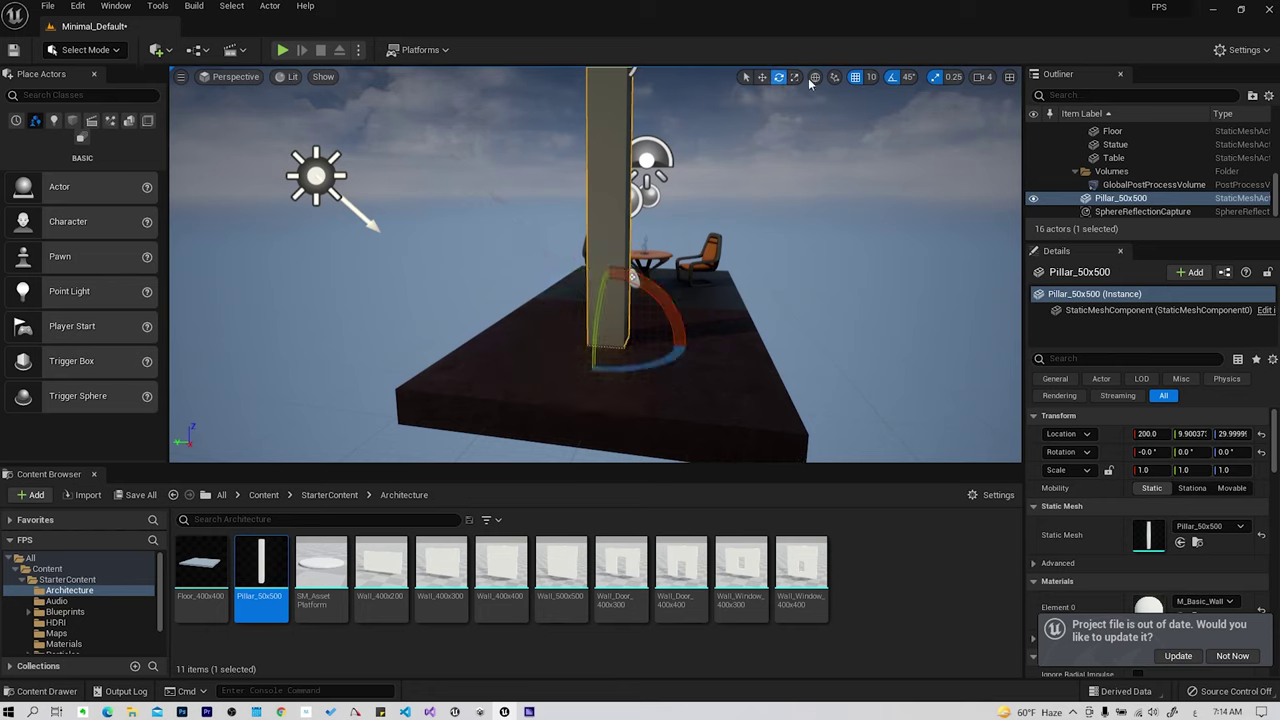
# Set scale snapping to 1 and scale the pillar uniformly up to 2.0.
pyautogui.press('r')
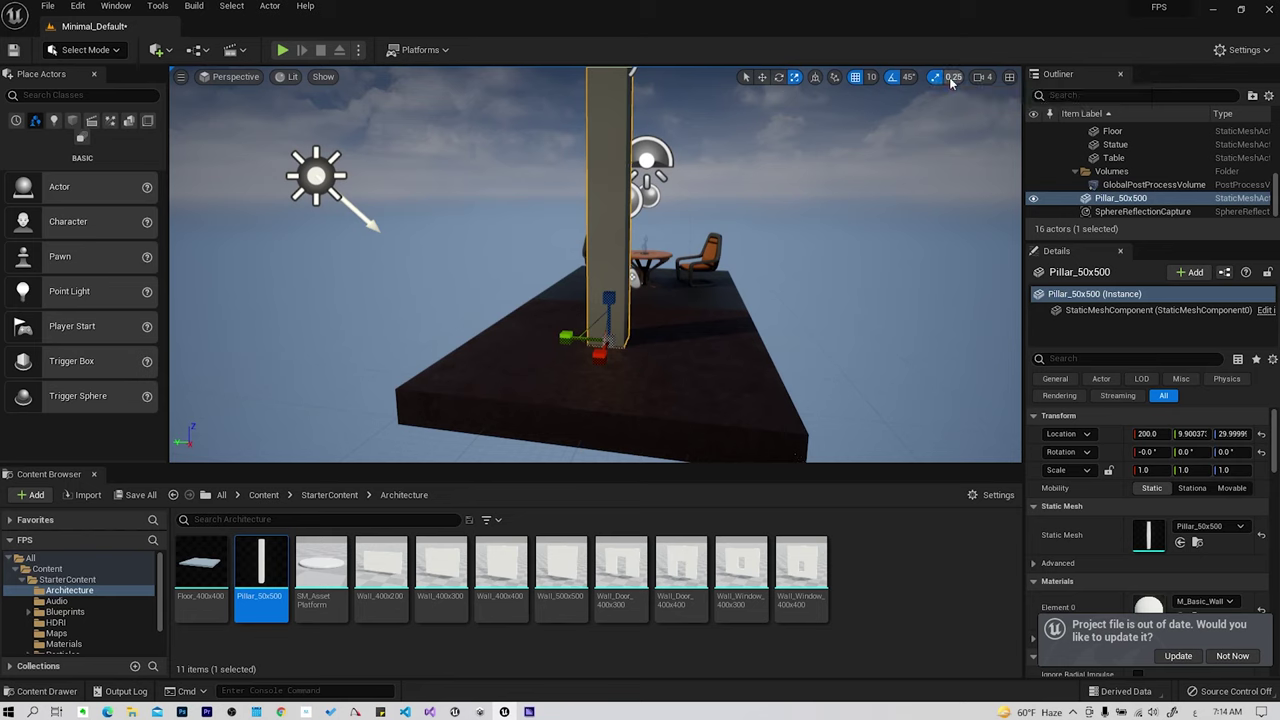
pyautogui.click(953, 77)
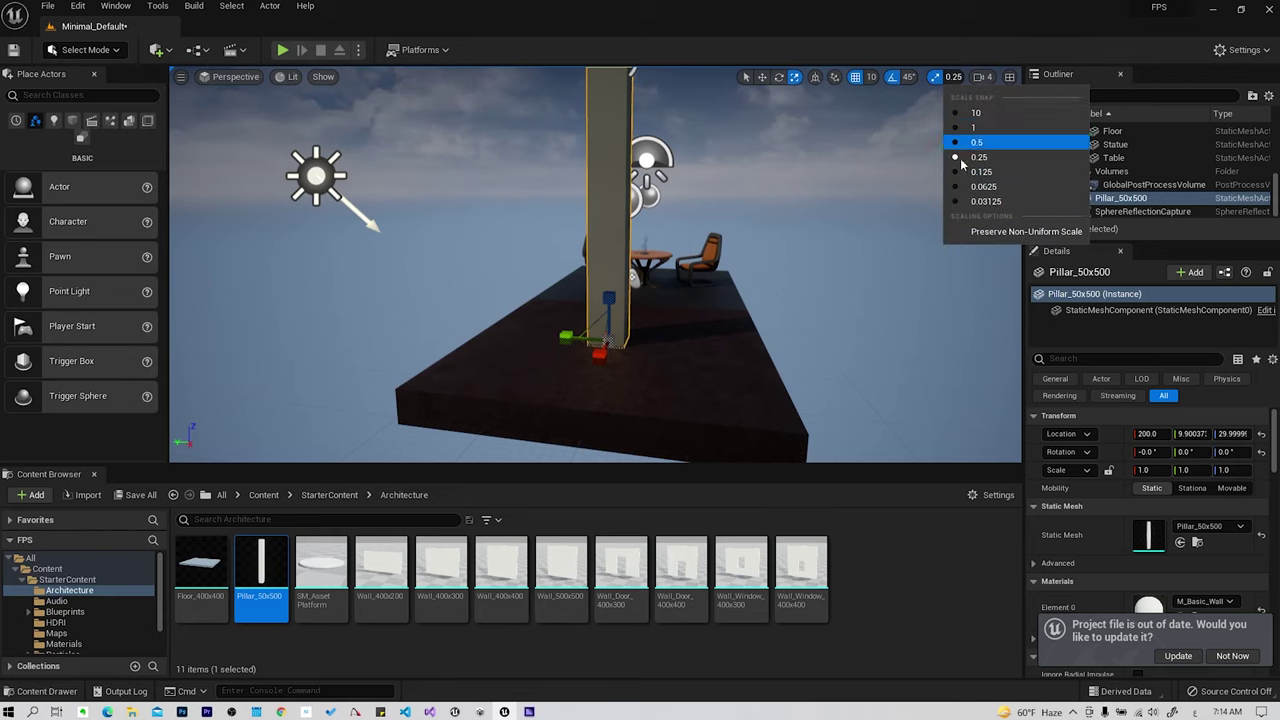
pyautogui.click(970, 127)
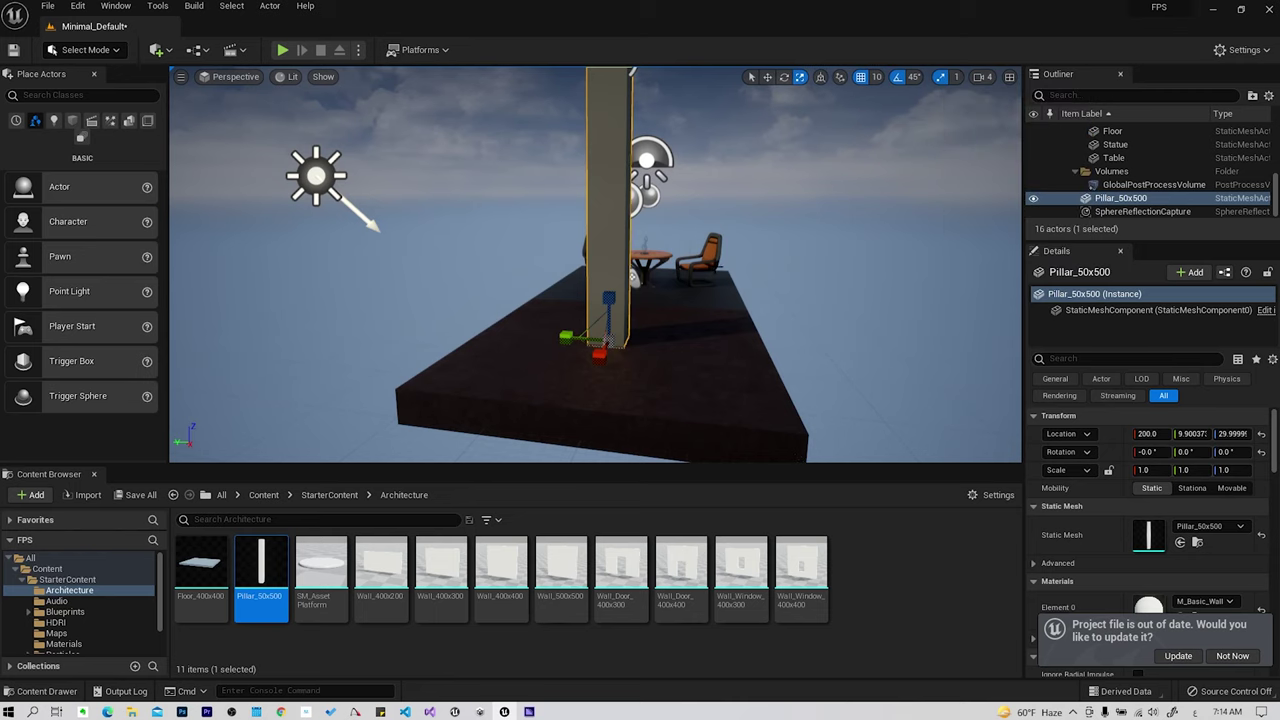
pyautogui.moveTo(599, 354); pyautogui.dragTo(615, 335)
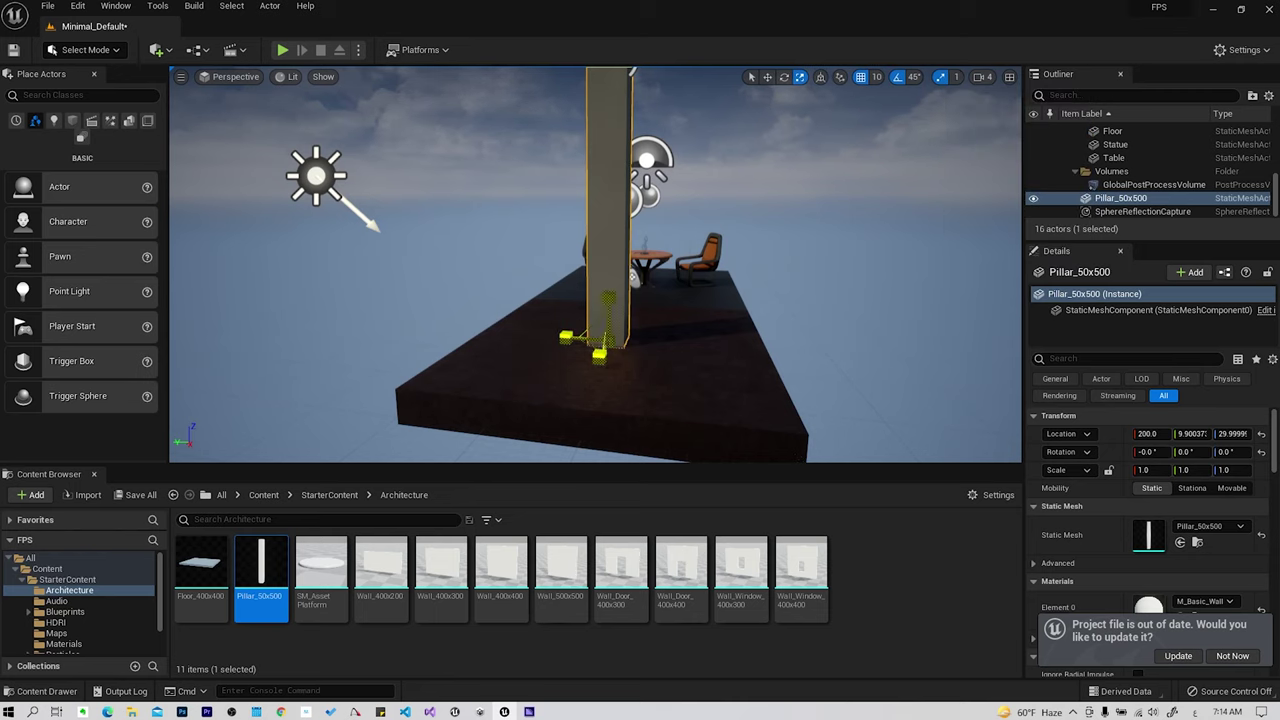
# Try scale snapping at 10 on the pillar, then undo the oversized scaling.
pyautogui.click(956, 77)
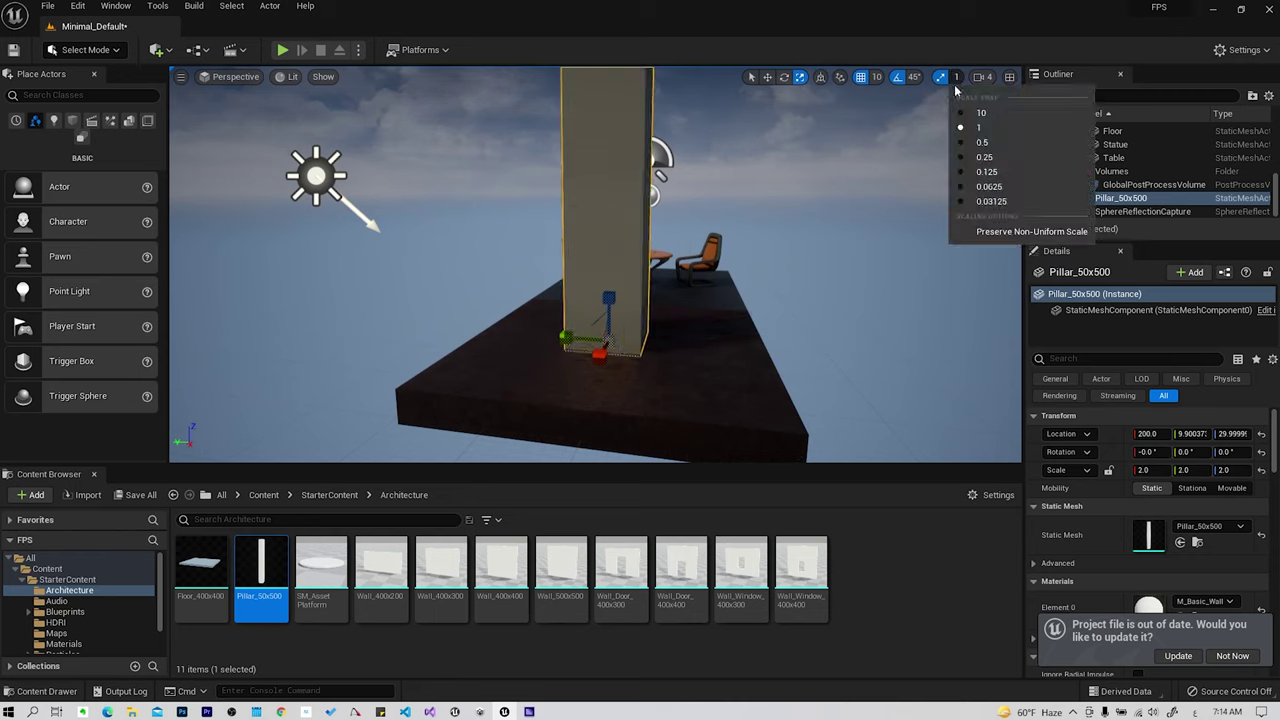
pyautogui.click(970, 112)
pyautogui.moveTo(617, 341)
pyautogui.mouseDown()
pyautogui.moveTo(650, 300)
pyautogui.moveTo(590, 370)
pyautogui.moveTo(640, 310)
pyautogui.mouseUp()
pyautogui.hotkey('ctrl', 'z')
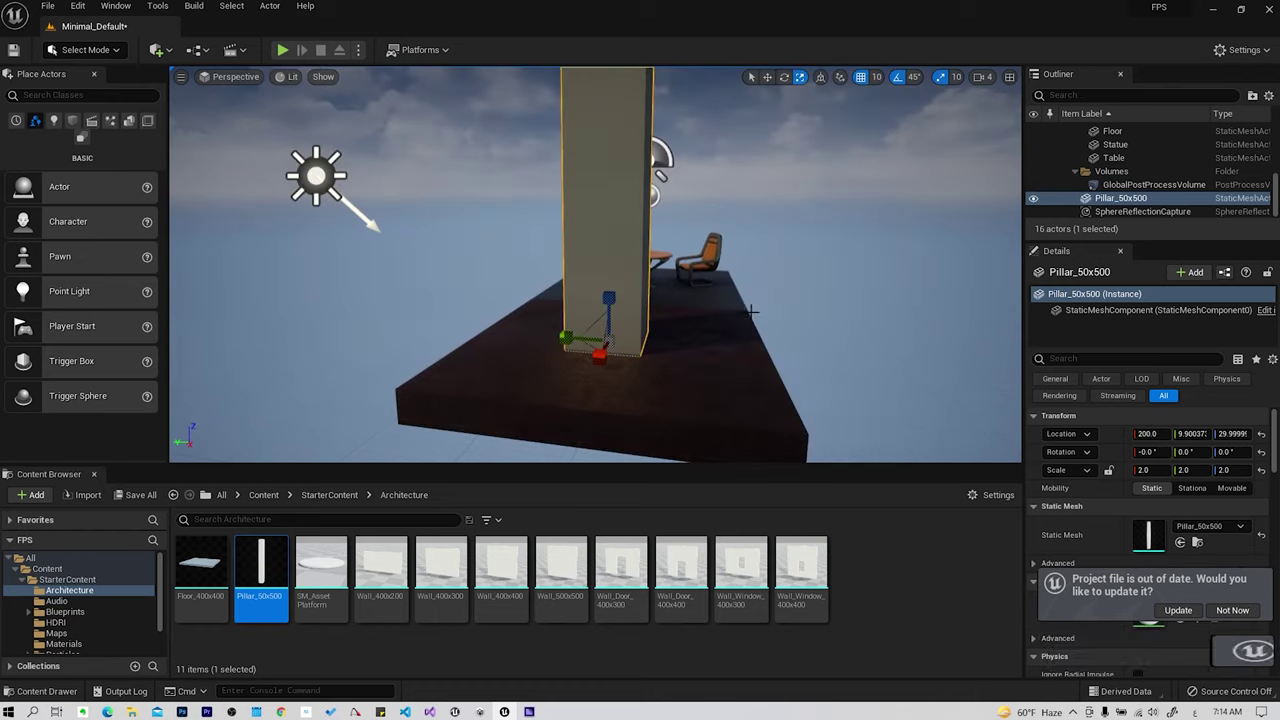
# Set scale snapping to 0.25 and review the grid and rotation snap lists.
pyautogui.click(958, 78)
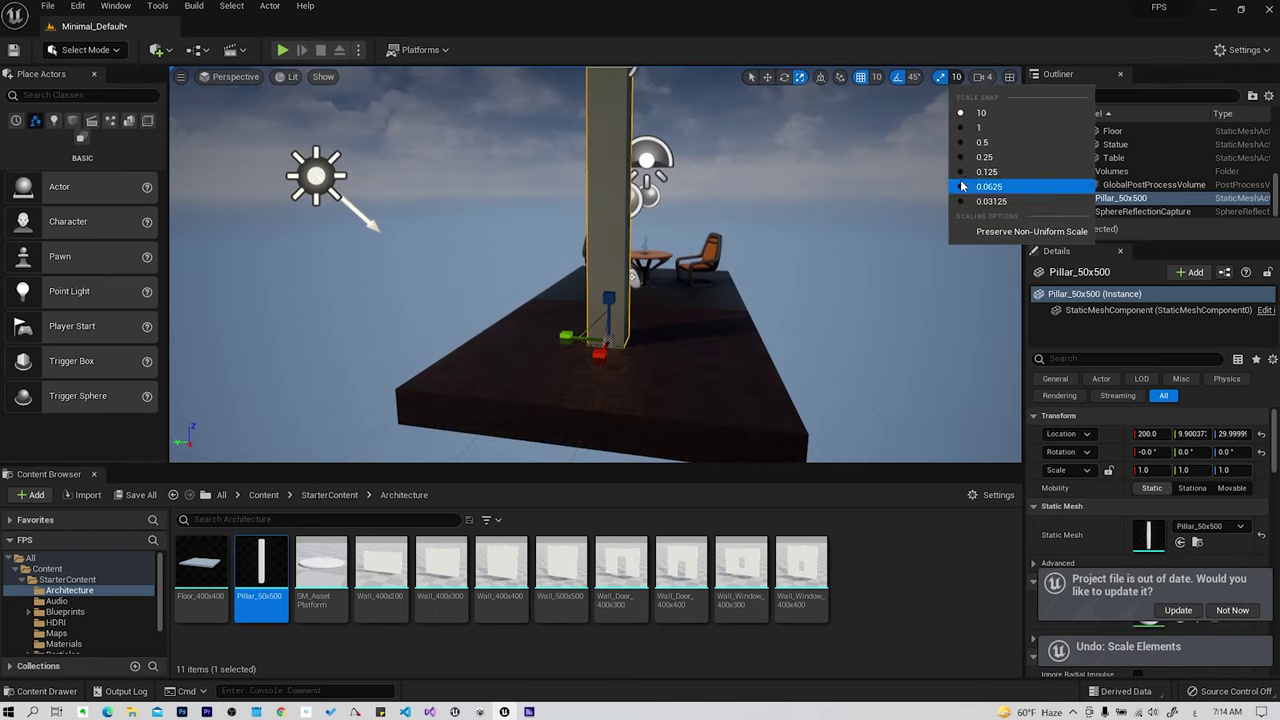
pyautogui.click(1005, 157)
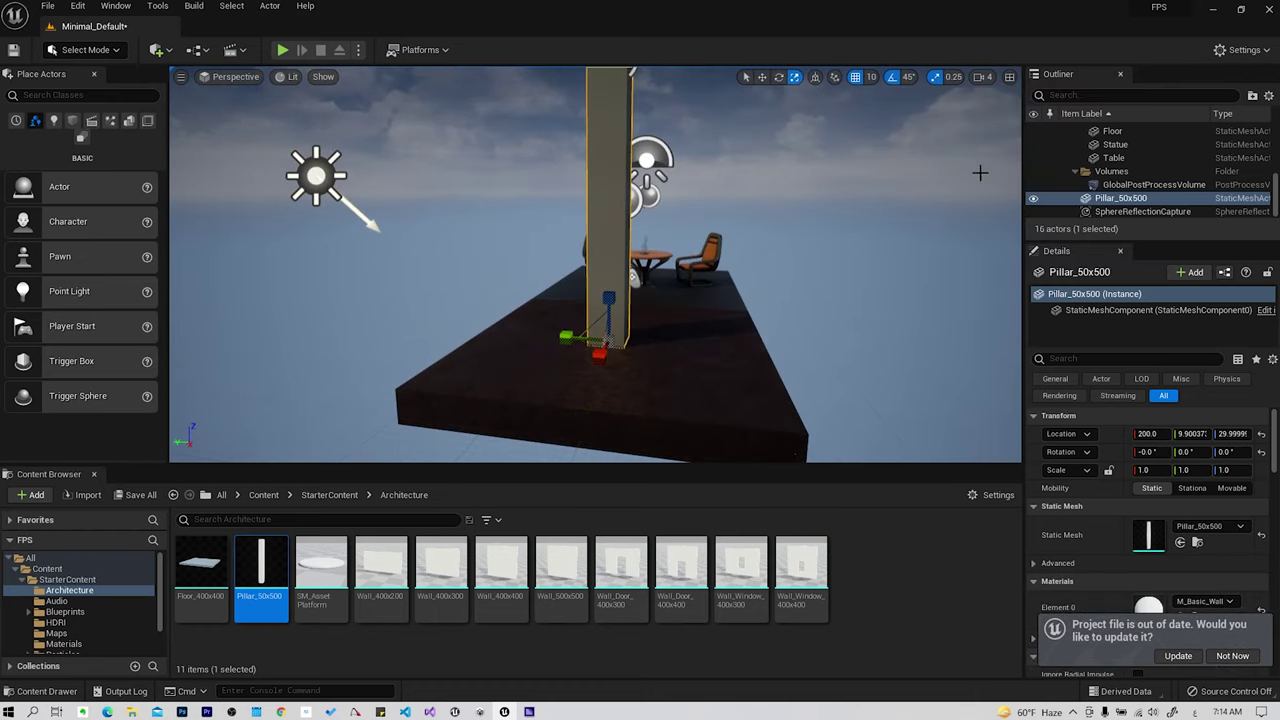
pyautogui.click(868, 77)
pyautogui.click(908, 77)
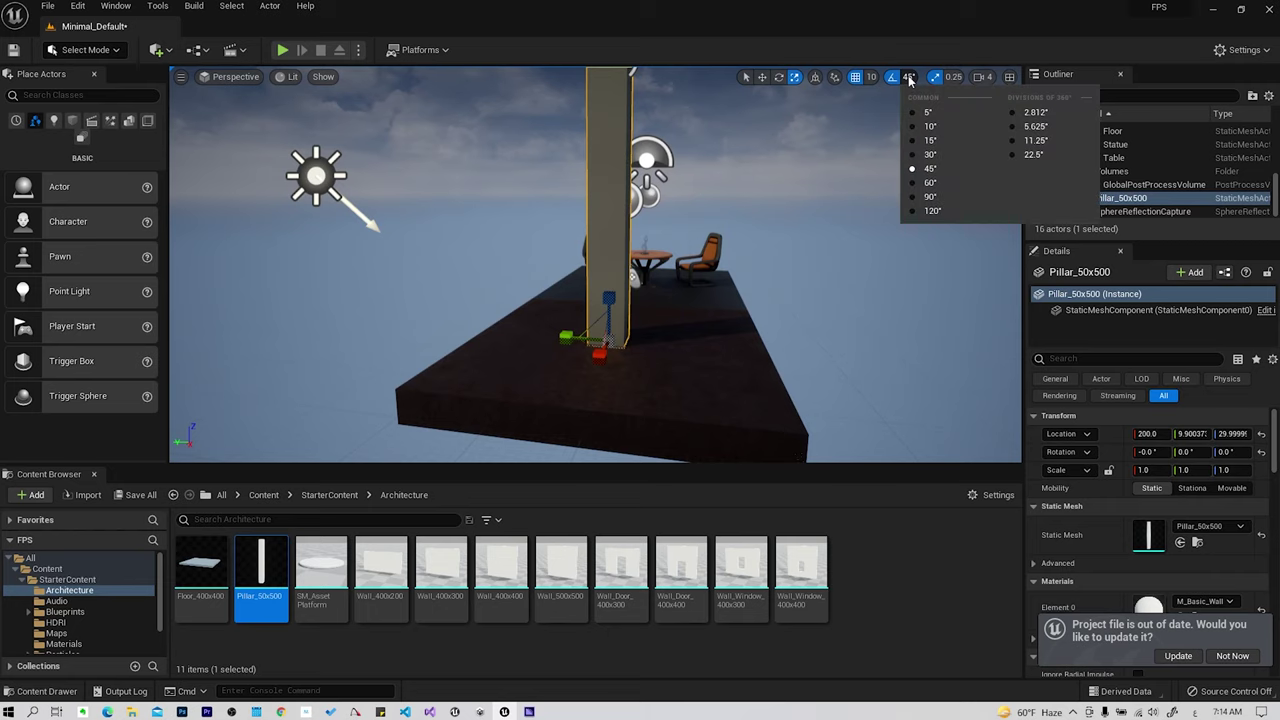
# Set rotation snapping to 10° and swing the view along the platform toward the chairs and table.
pyautogui.click(932, 126)
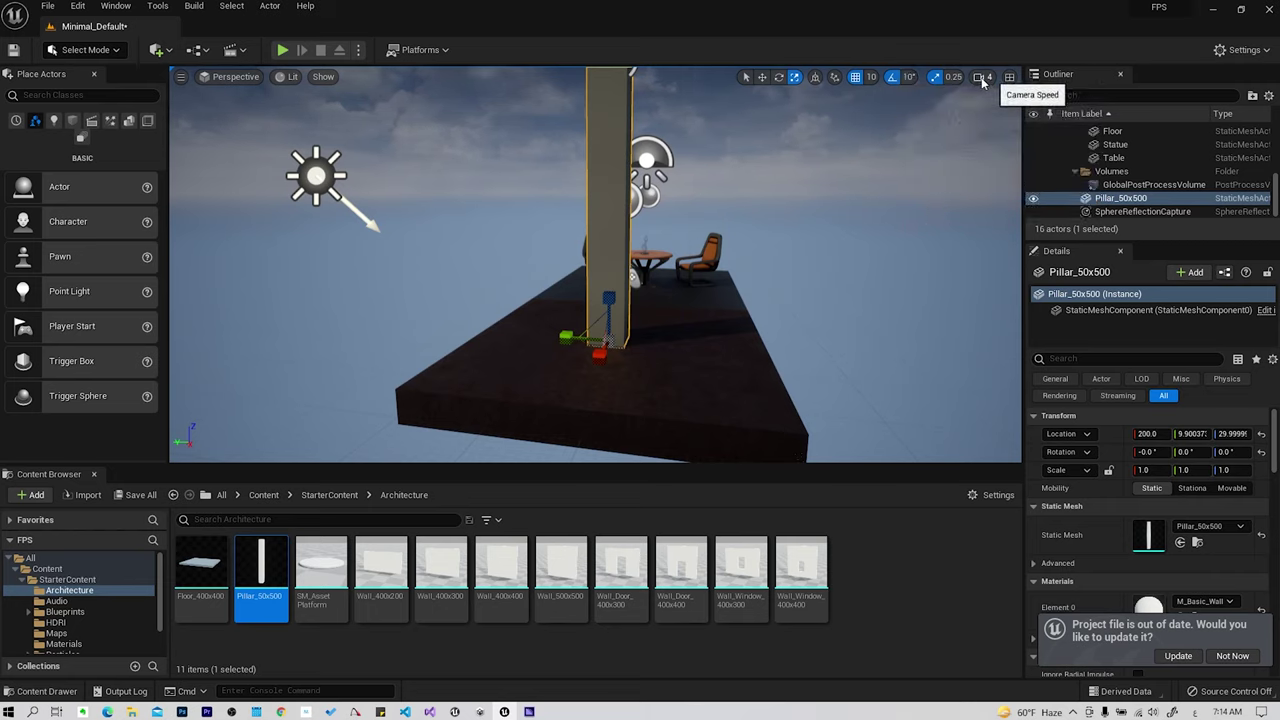
pyautogui.click(983, 80)
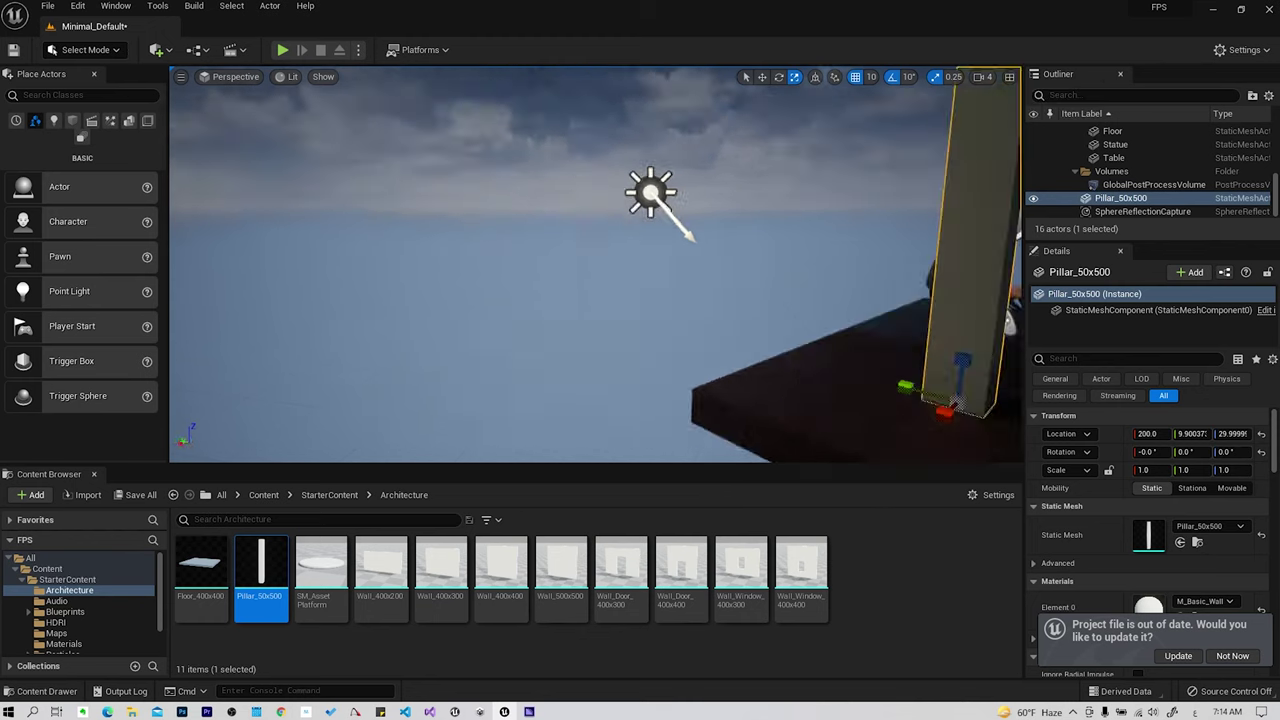
pyautogui.moveTo(690, 219); pyautogui.dragTo(689, 253, button='right')
pyautogui.rightClick(689, 253)
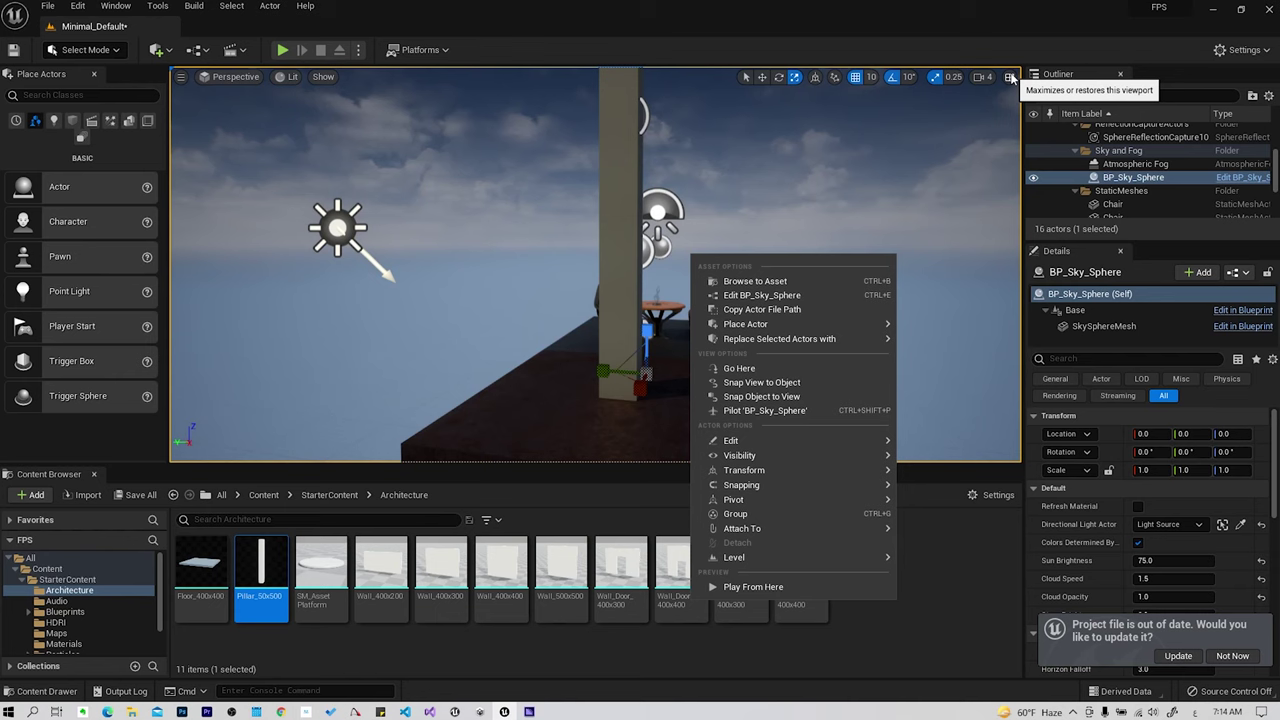
pyautogui.click(981, 137)
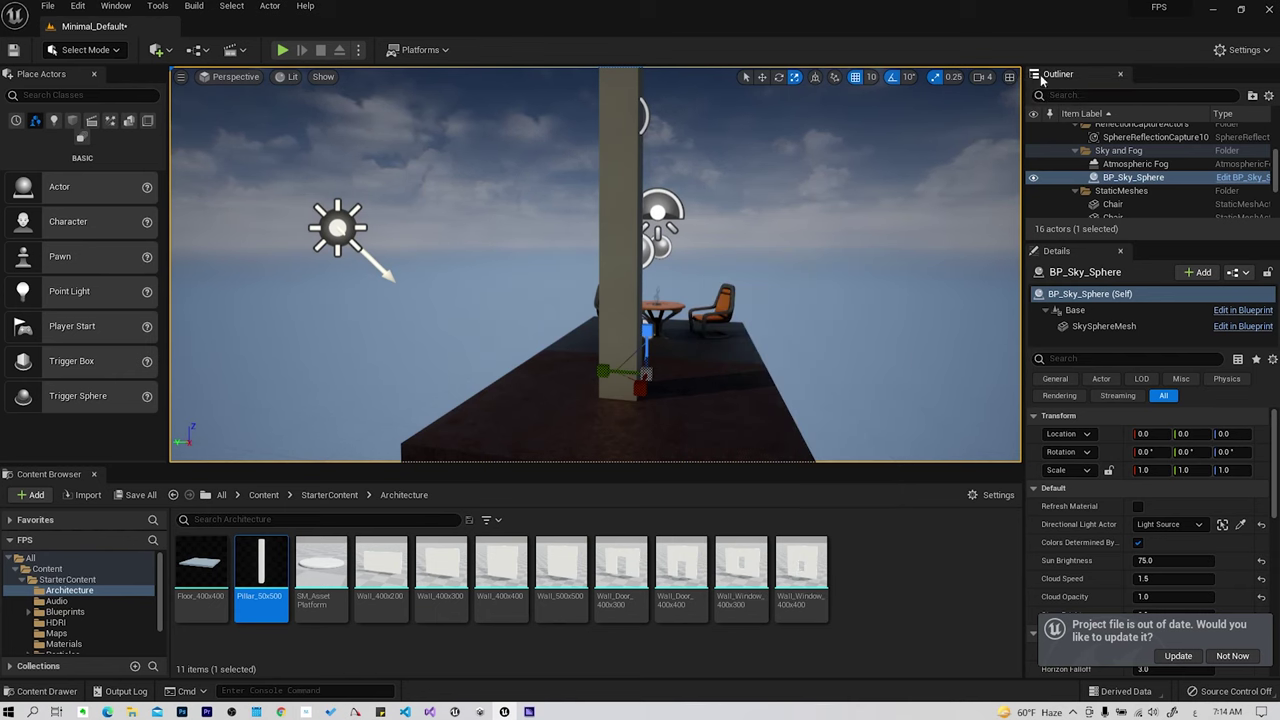
pyautogui.click(1009, 76)
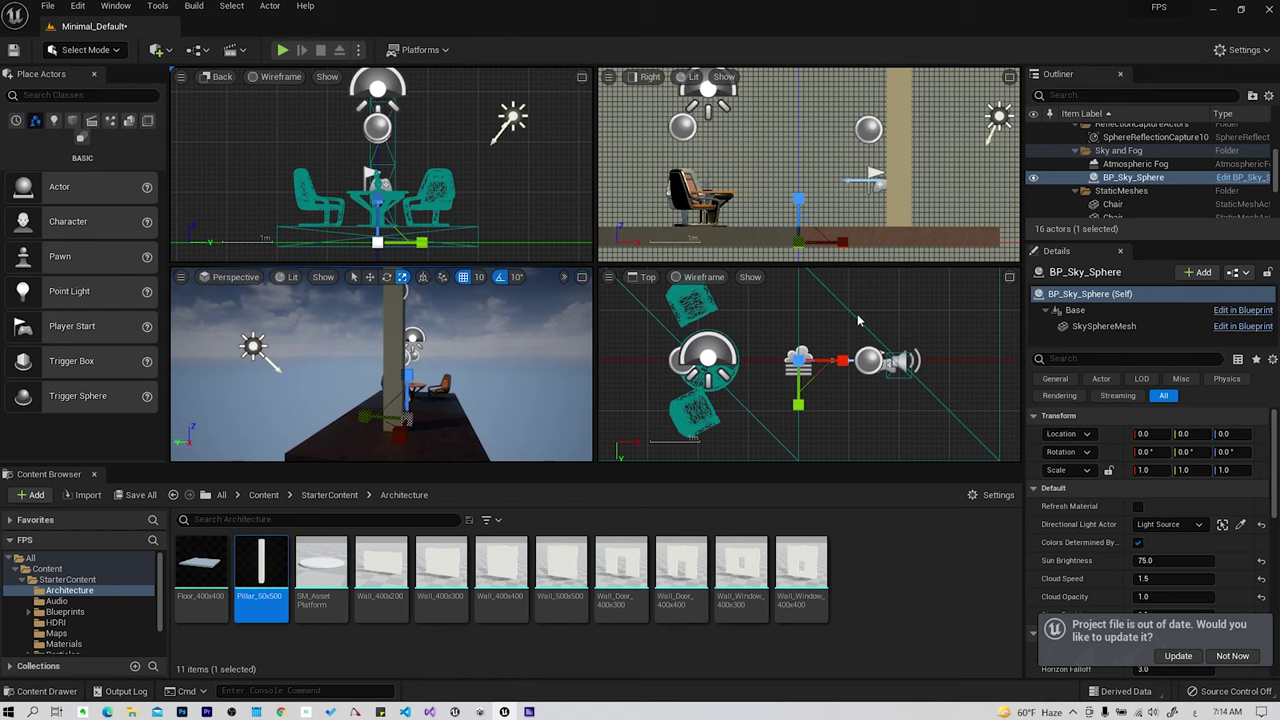
pyautogui.click(280, 76)
pyautogui.click(280, 76)
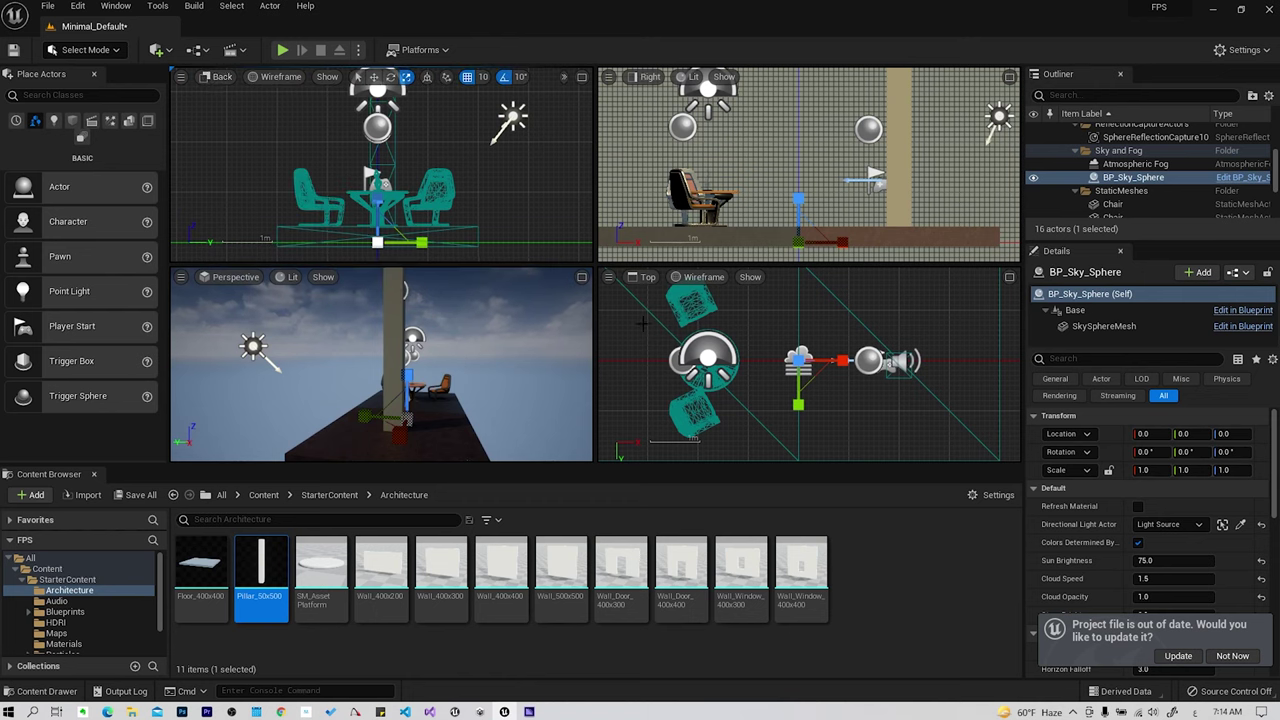
pyautogui.click(219, 77)
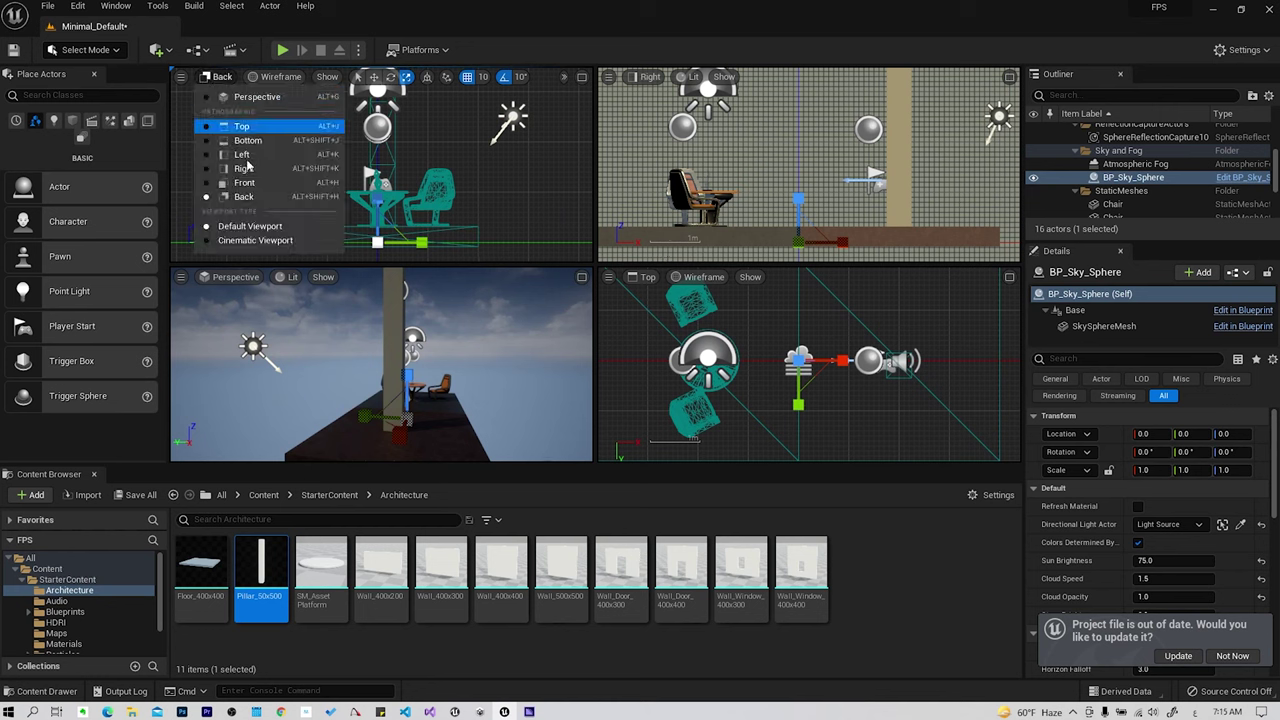
pyautogui.click(436, 340)
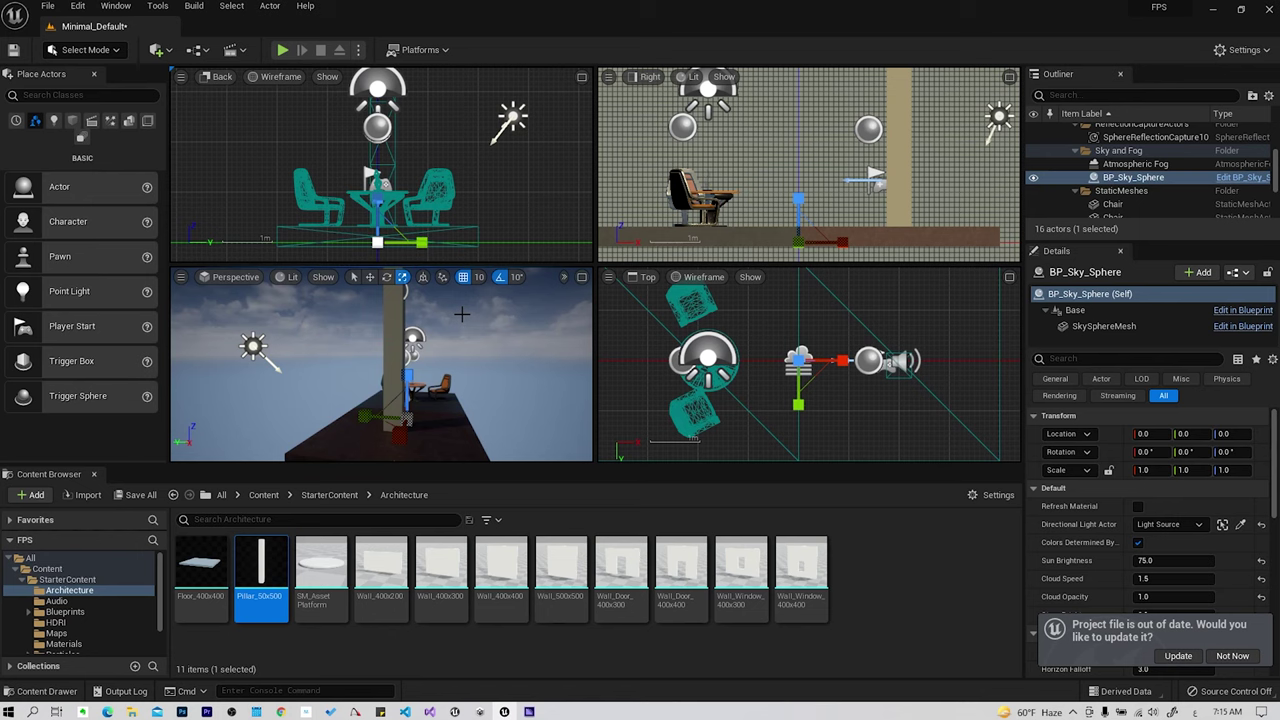
pyautogui.click(579, 279)
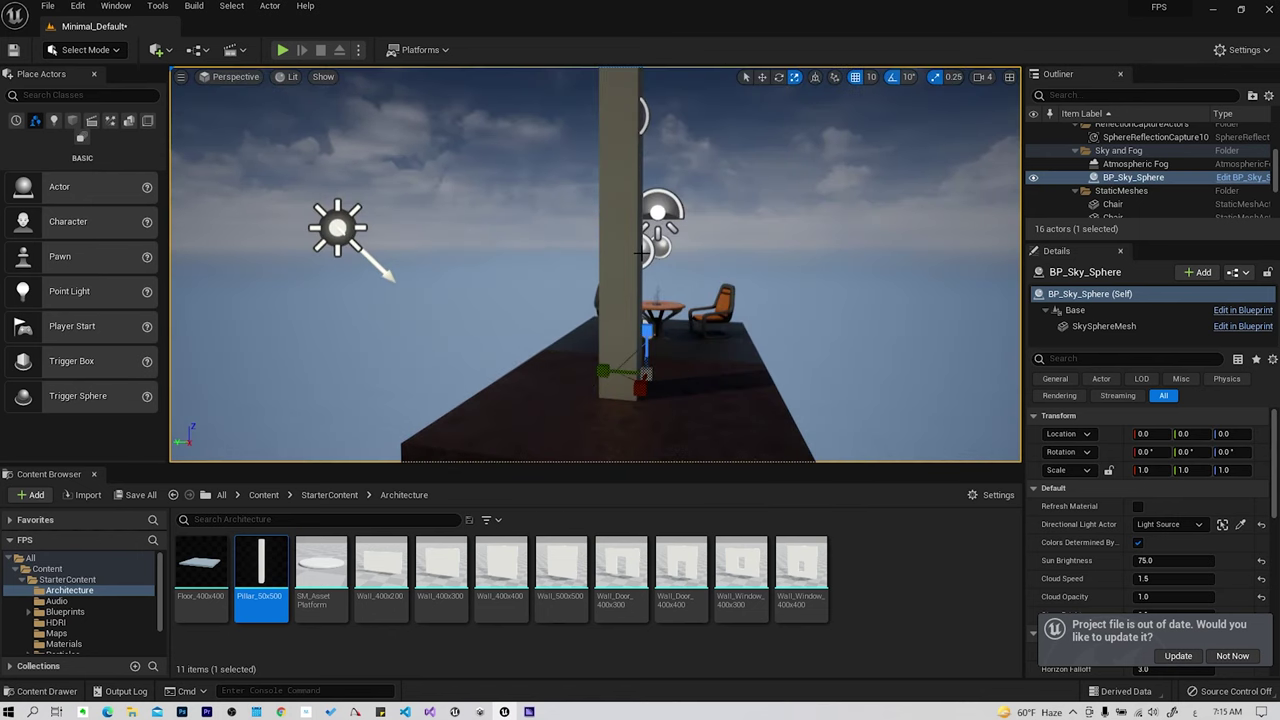